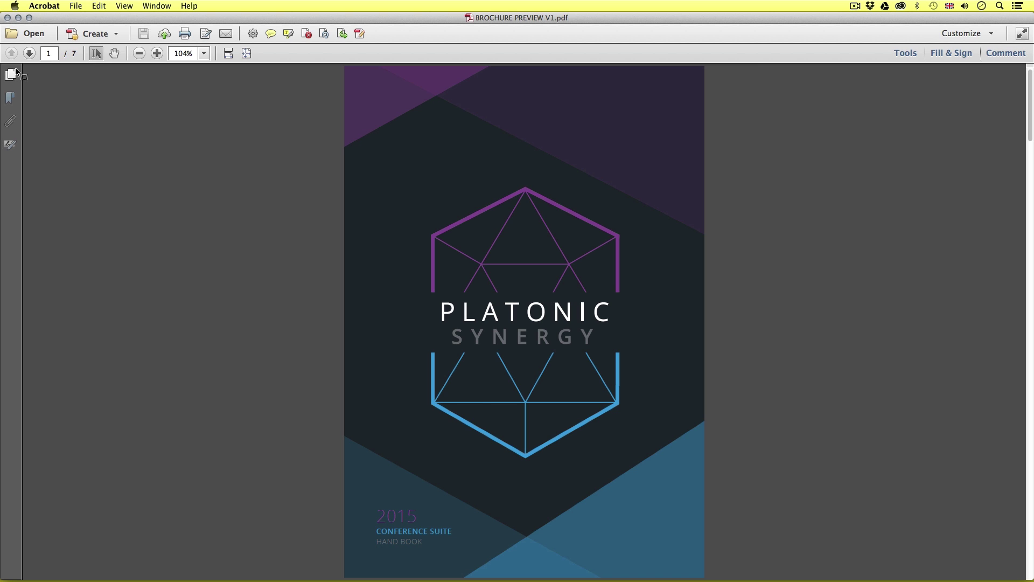
# Show the page thumbnails of the BROCHURE PREVIEW V1 PDF and examine its spreads from page 2 through page 7.
pyautogui.click(14, 75)
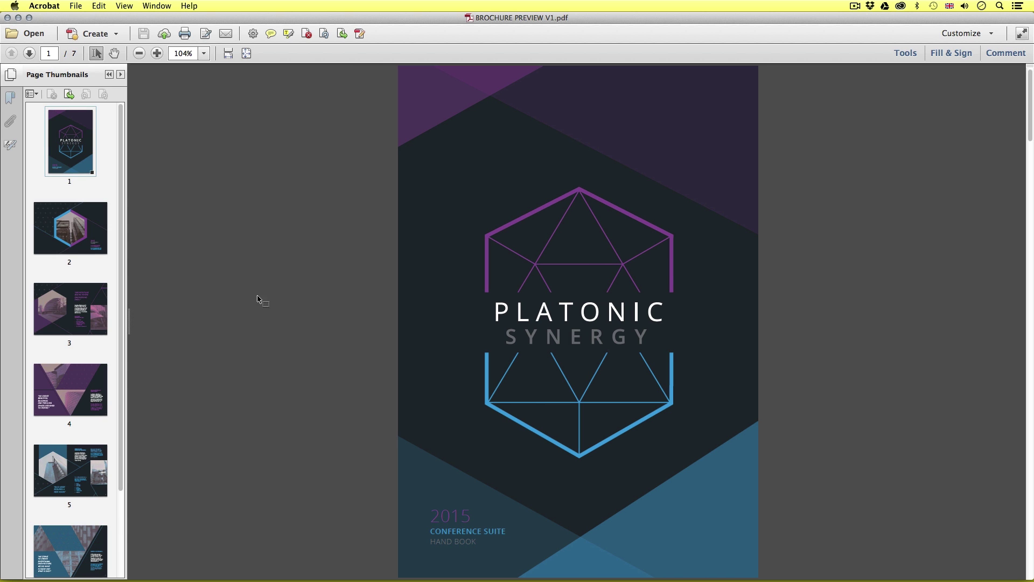
pyautogui.click(74, 243)
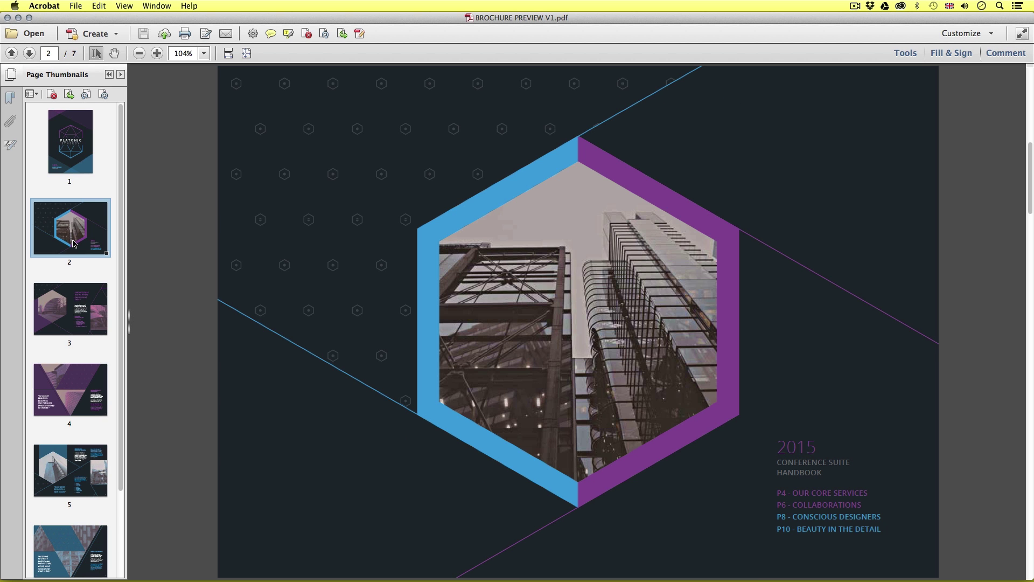
pyautogui.click(75, 313)
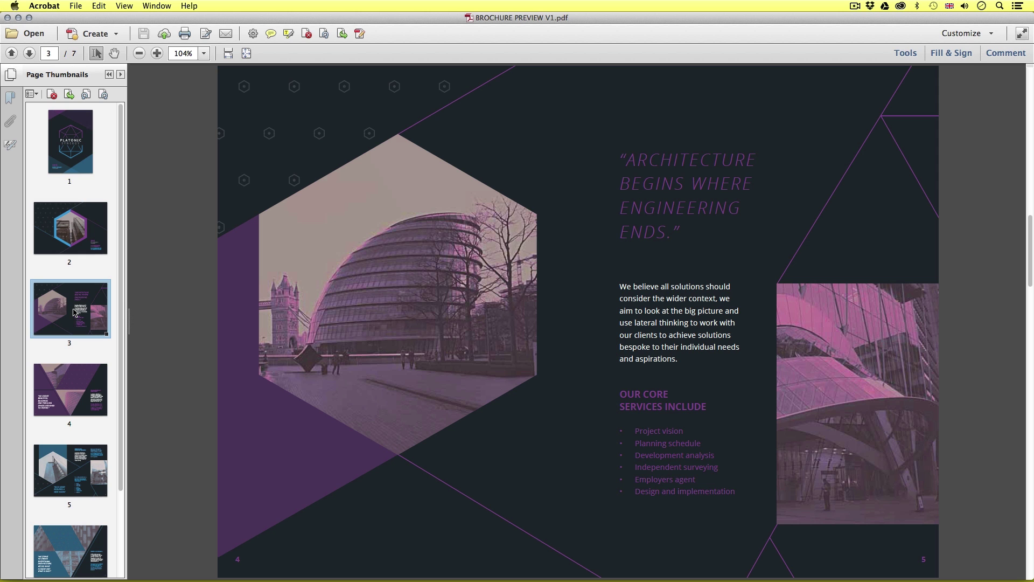
pyautogui.click(72, 391)
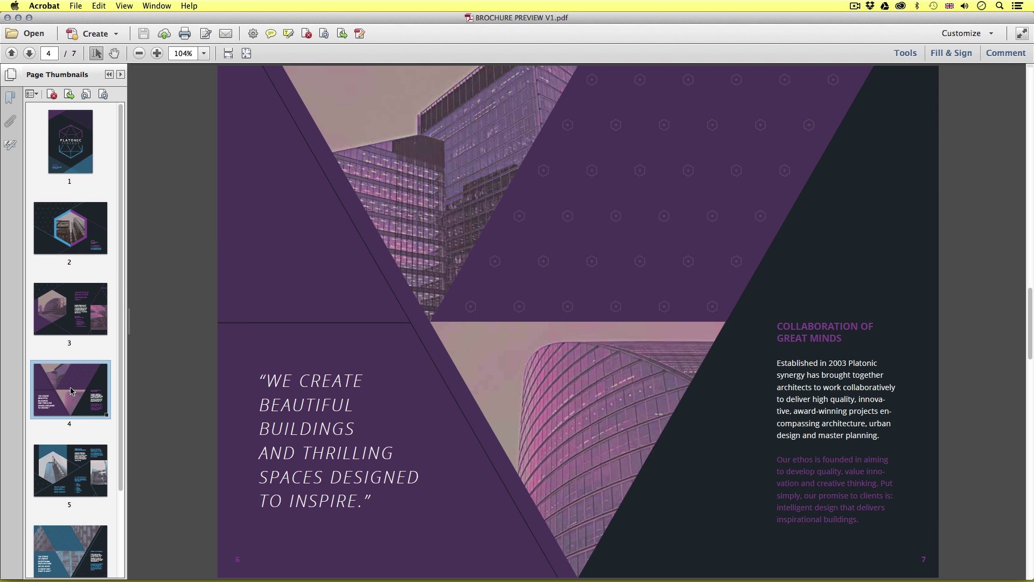
pyautogui.click(74, 474)
pyautogui.scroll(-3, 74, 463)
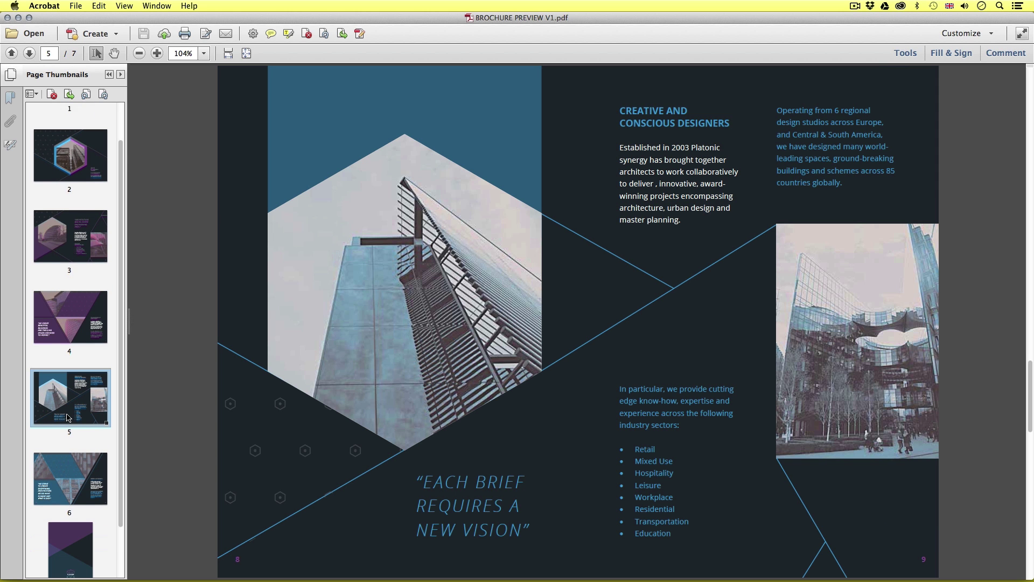
pyautogui.click(74, 448)
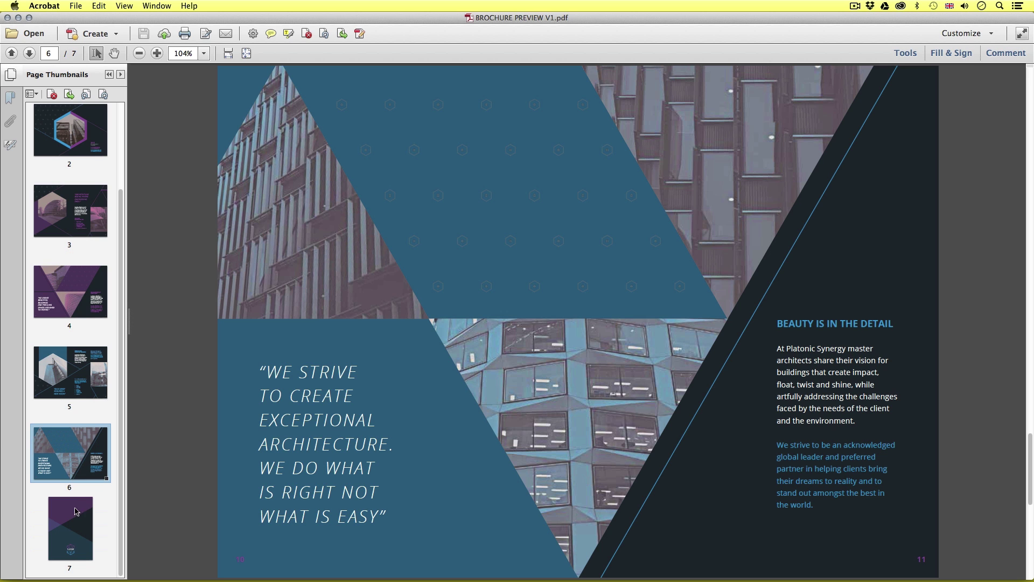
pyautogui.click(77, 522)
# Look back through the preview brochure's pages in reverse order, ending on the front cover.
pyautogui.click(77, 442)
pyautogui.click(76, 387)
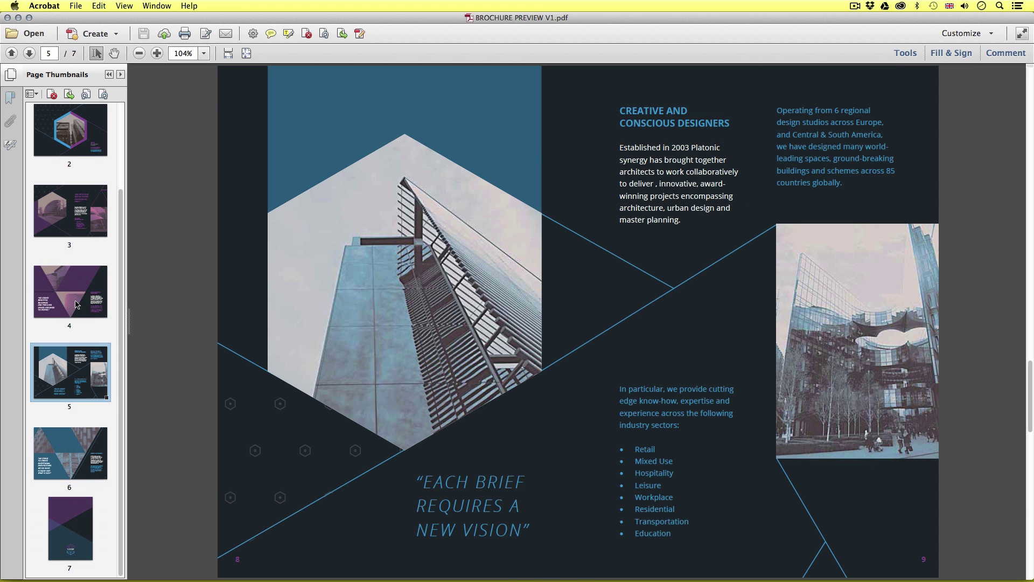
pyautogui.click(77, 305)
pyautogui.click(76, 236)
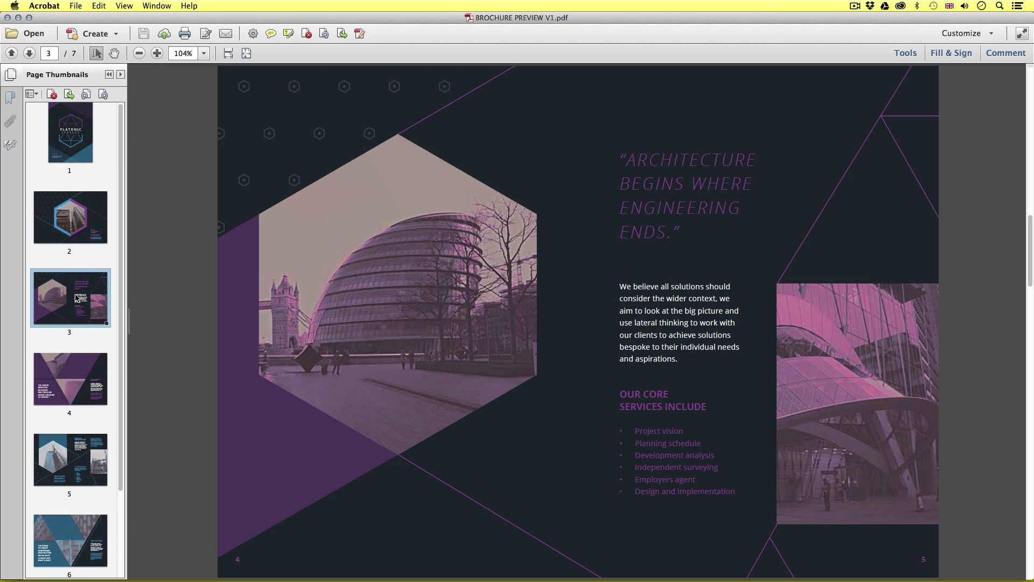
pyautogui.click(77, 232)
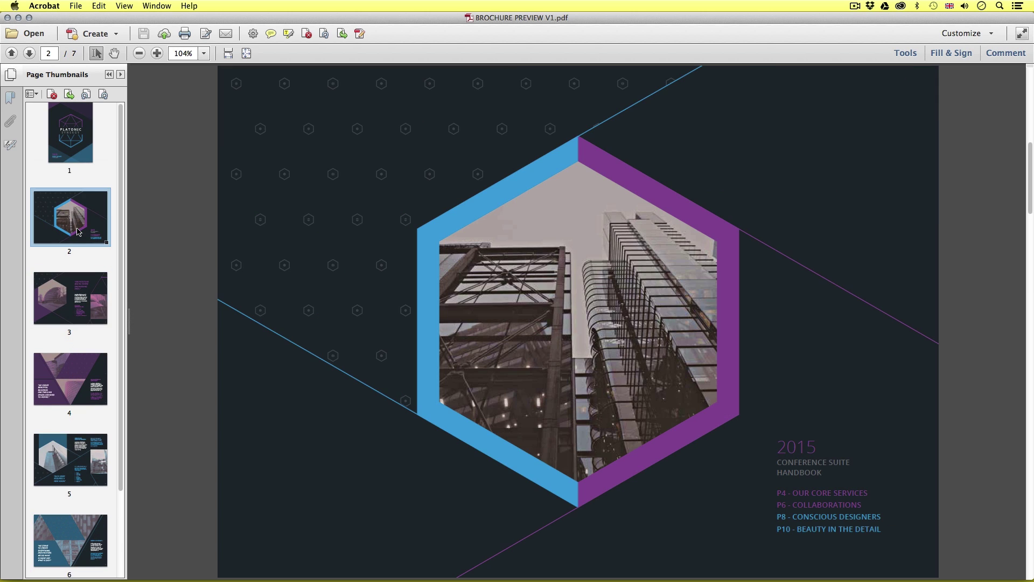
pyautogui.click(79, 149)
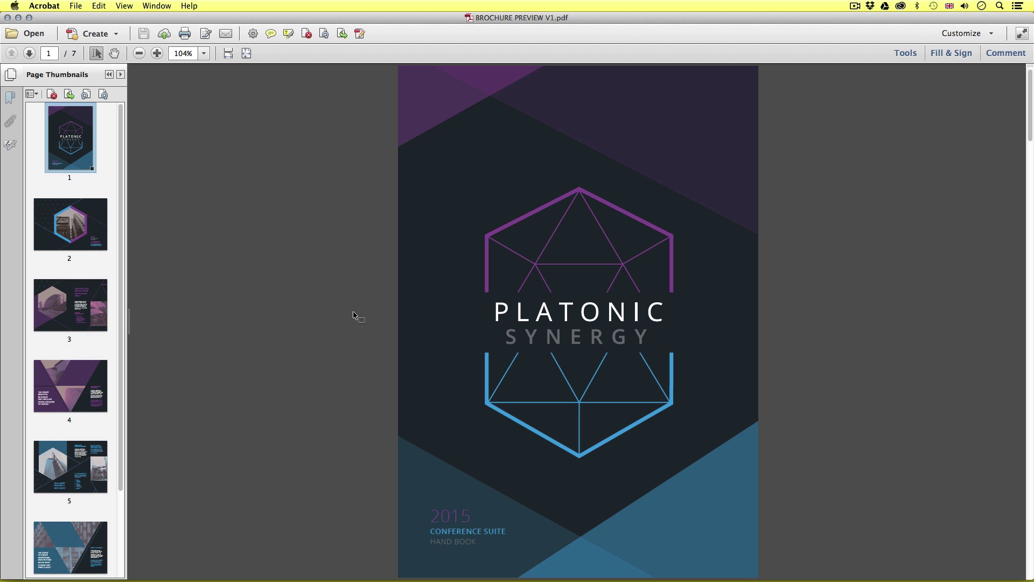
# Close the preview brochure PDF and go back up to PROJECT FOLDER in Finder.
pyautogui.click(7, 18)
pyautogui.click(277, 217)
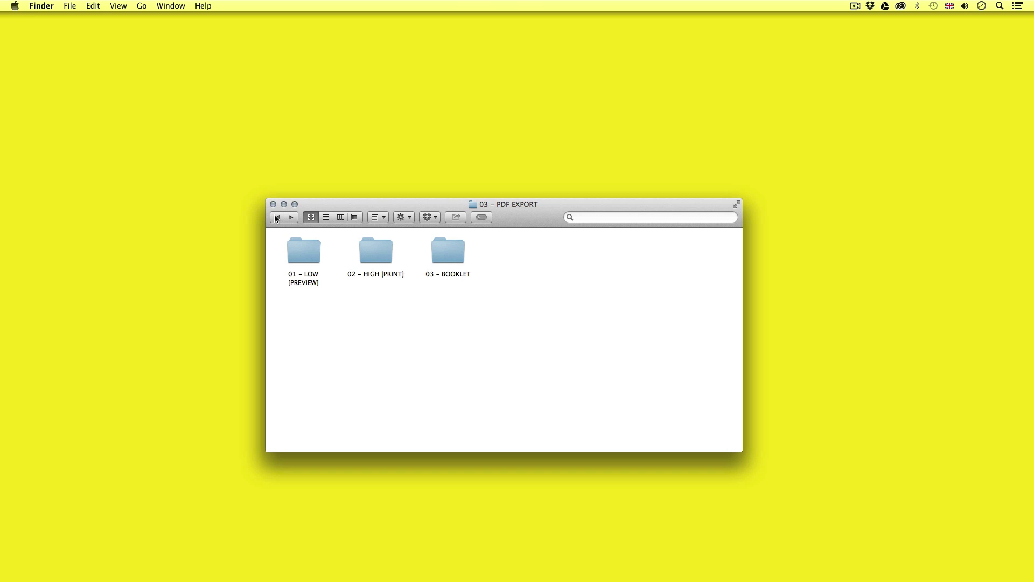
pyautogui.click(277, 217)
pyautogui.click(276, 217)
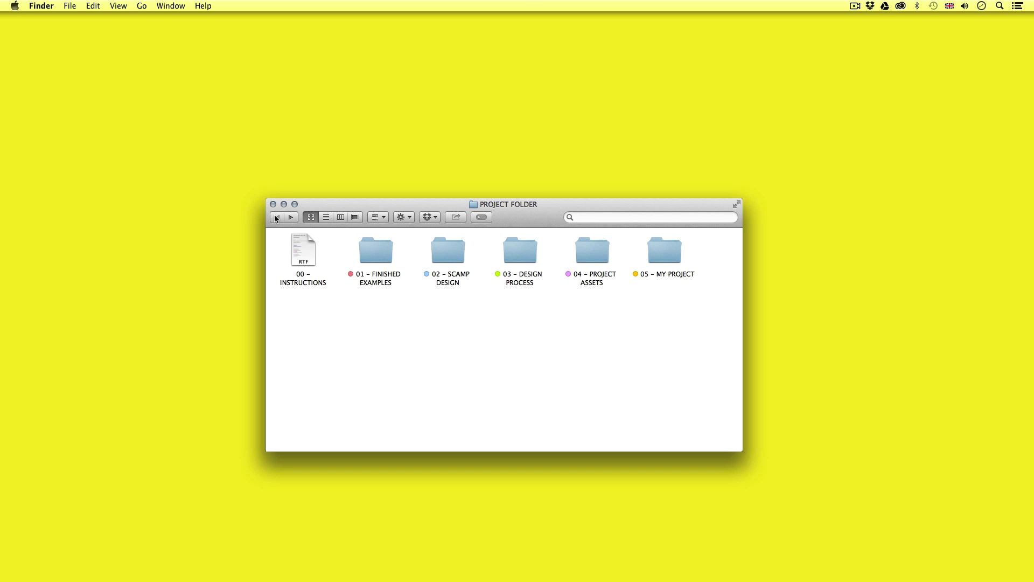
# Open BROCHURE PRINT.pdf from the 02 - HIGH [PRINT] folder, inside 03 - PDF EXPORT of the finished examples.
pyautogui.doubleClick(372, 251)
pyautogui.doubleClick(373, 250)
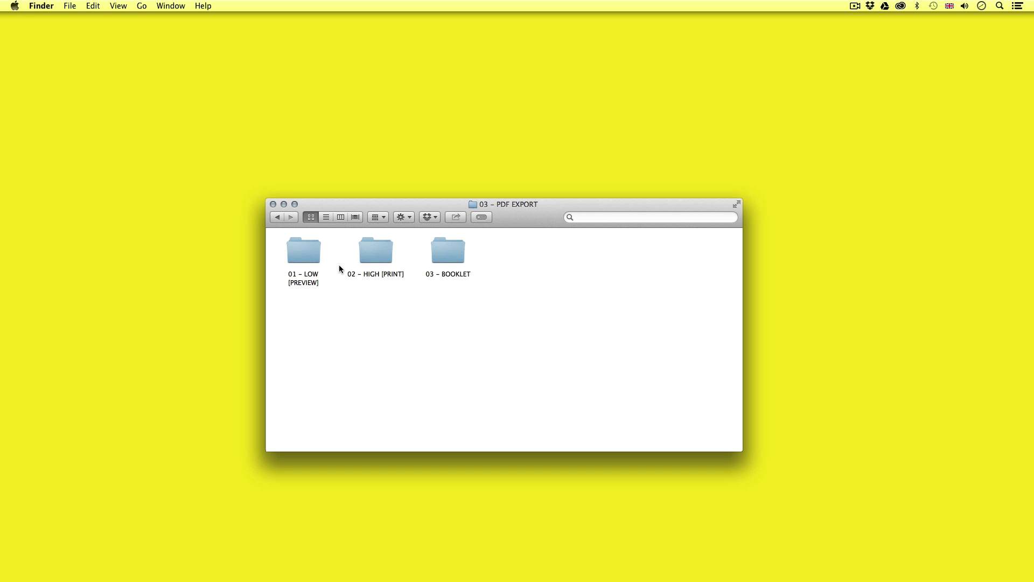
pyautogui.click(376, 253)
pyautogui.doubleClick(375, 256)
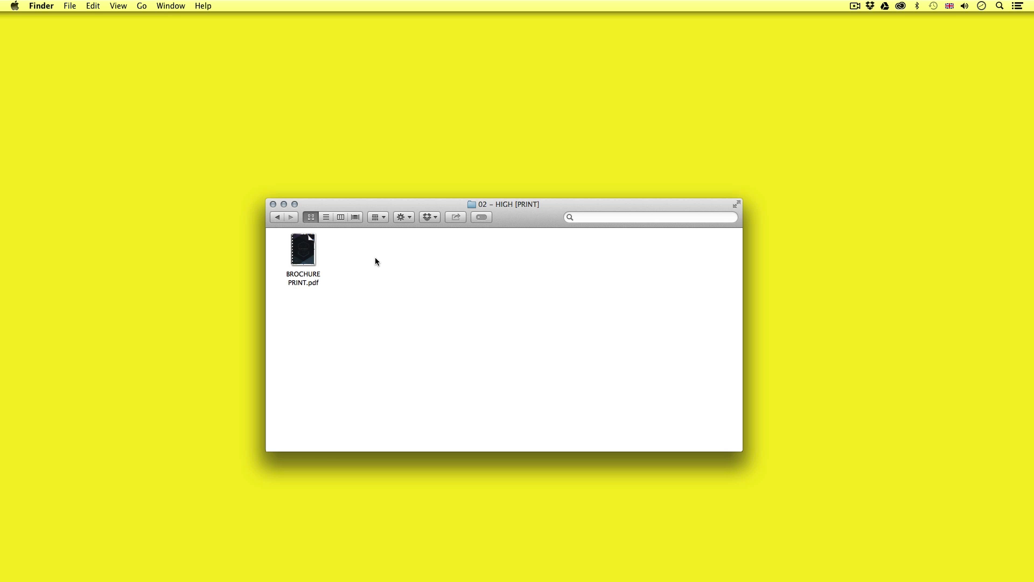
pyautogui.doubleClick(302, 249)
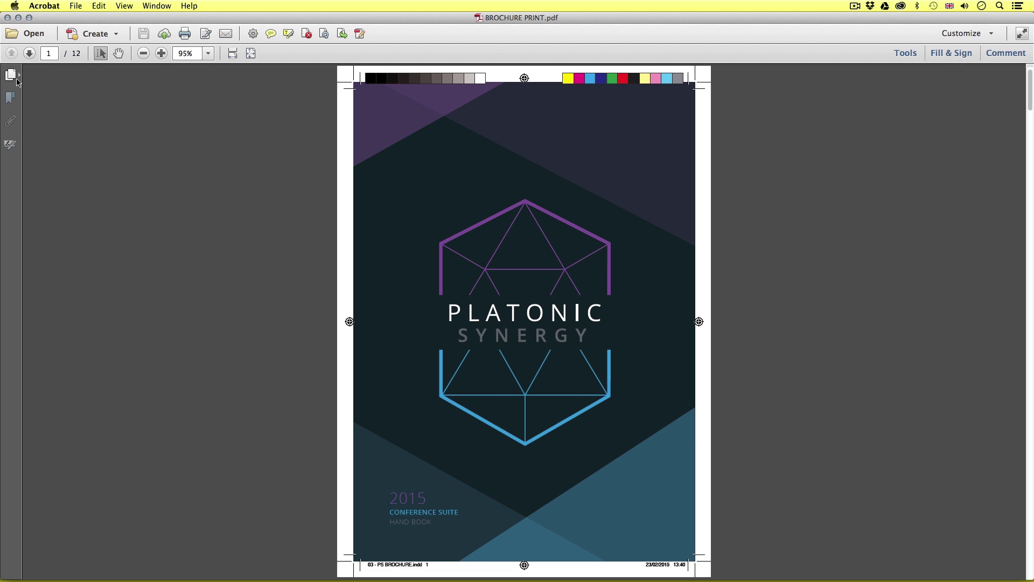
# Show the page thumbnails of the print brochure and examine the single pages 2 through 6 with their printer's marks.
pyautogui.click(11, 75)
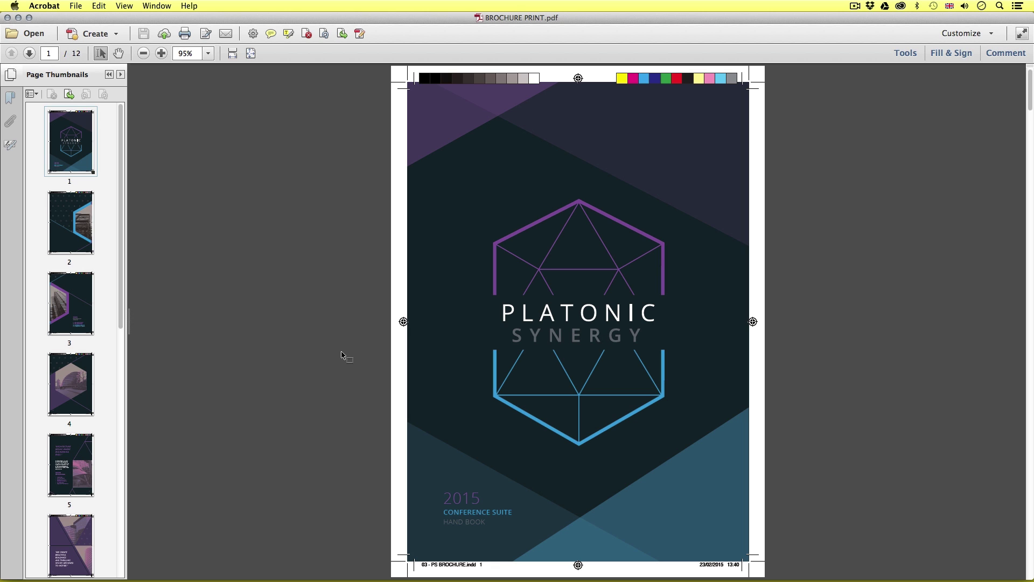
pyautogui.click(65, 222)
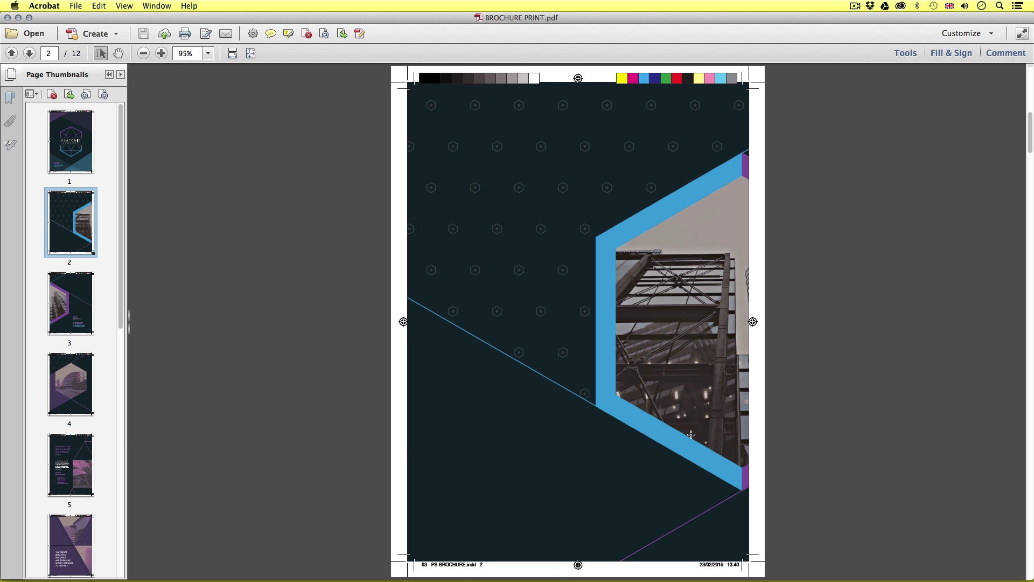
pyautogui.click(58, 296)
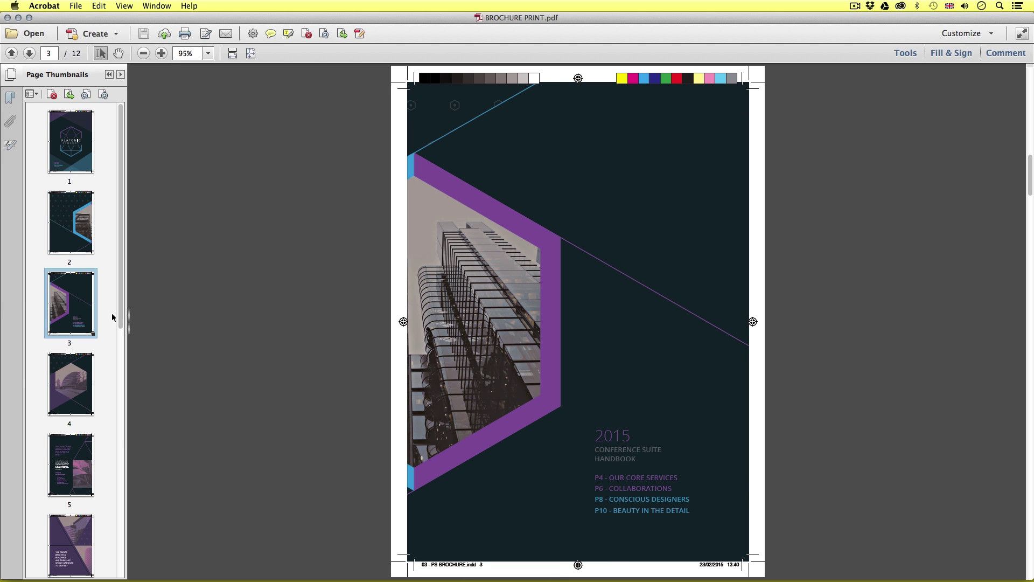
pyautogui.click(73, 373)
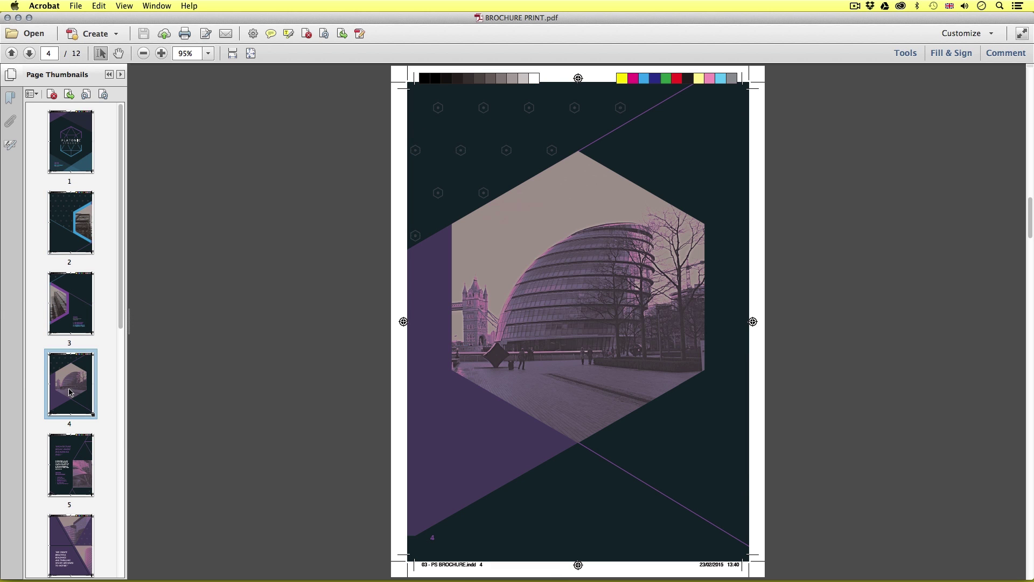
pyautogui.click(70, 462)
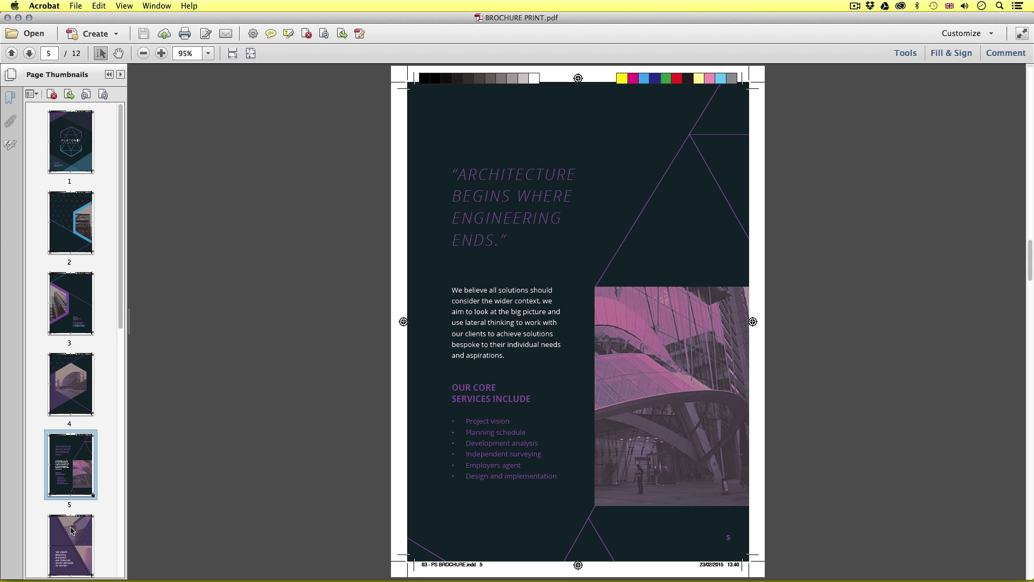
pyautogui.click(73, 544)
# Examine pages 7 through 12 of the print brochure, including the back cover, and return to page 11.
pyautogui.scroll(-5, 75, 453)
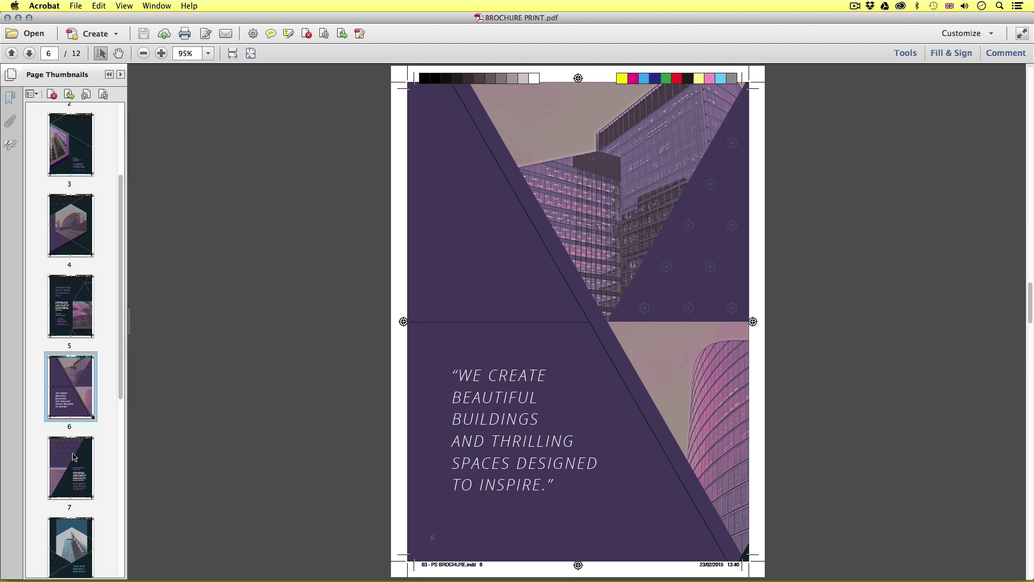
pyautogui.click(74, 453)
pyautogui.scroll(-2, 73, 428)
pyautogui.click(73, 483)
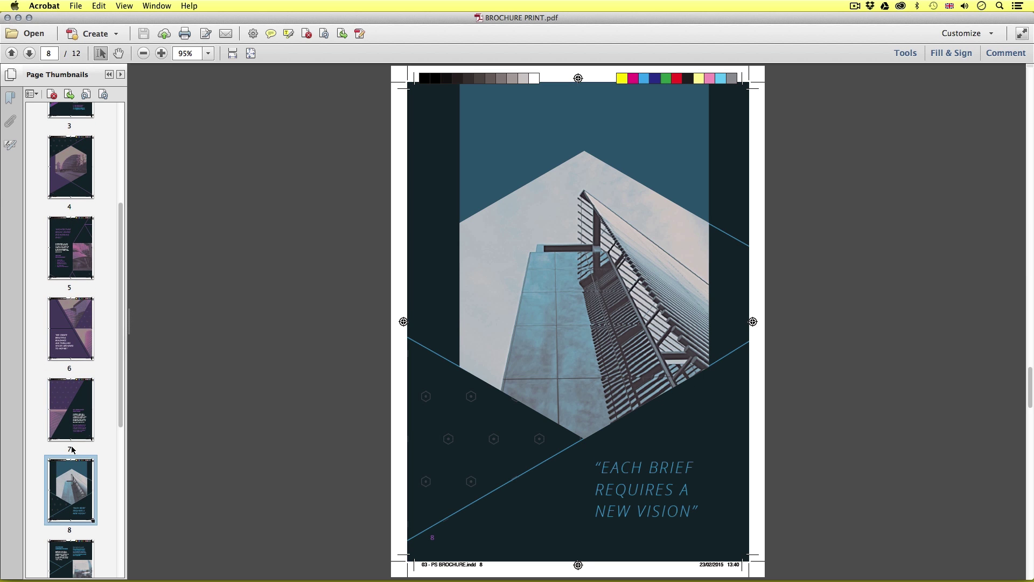
pyautogui.scroll(-4, 73, 463)
pyautogui.click(74, 450)
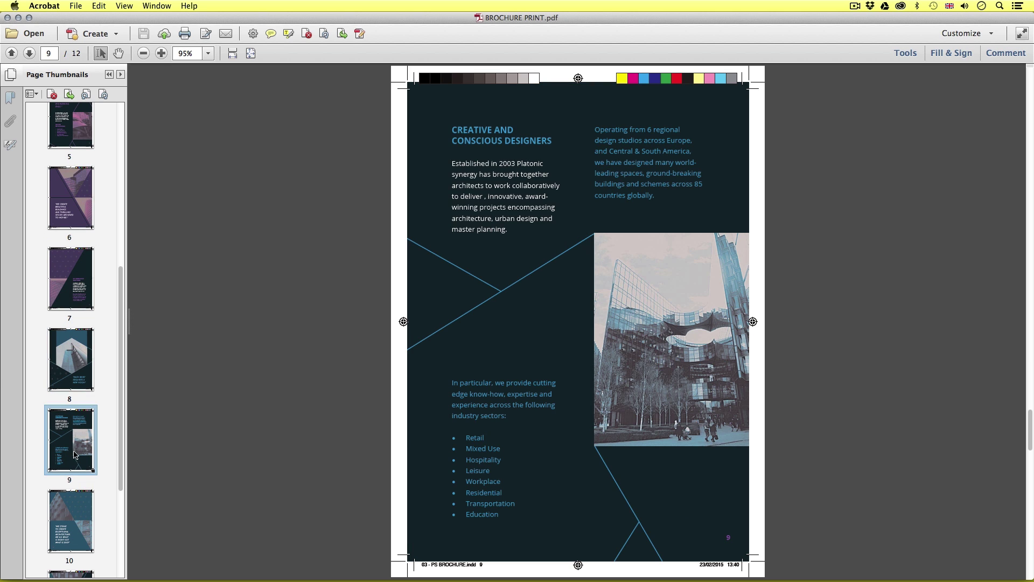
pyautogui.click(74, 499)
pyautogui.scroll(-5, 75, 485)
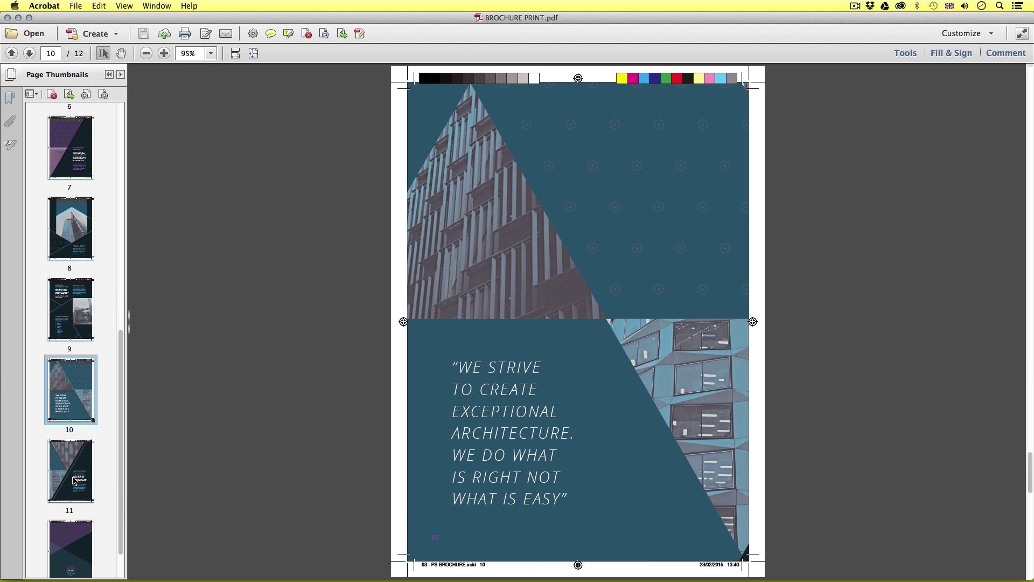
pyautogui.click(75, 481)
pyautogui.scroll(-1, 73, 468)
pyautogui.click(75, 516)
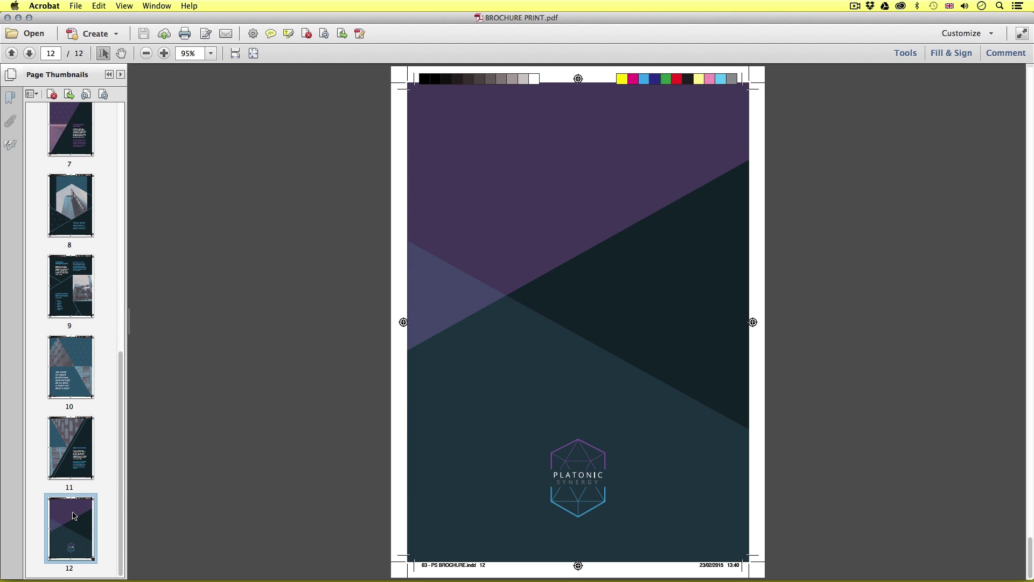
pyautogui.click(74, 431)
pyautogui.scroll(15, 74, 431)
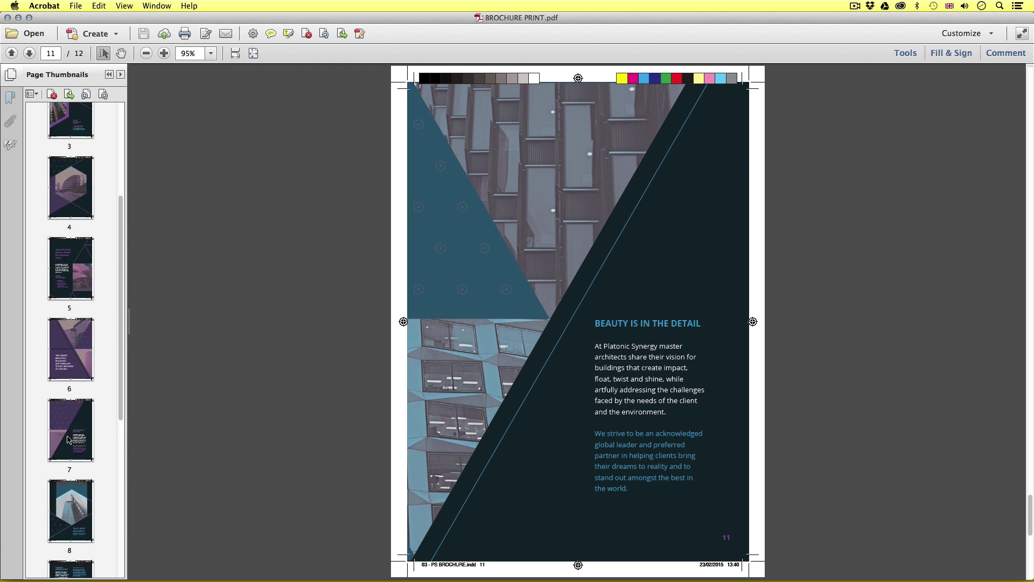
# Close the print brochure PDF and return to PROJECT FOLDER in Finder.
pyautogui.click(7, 18)
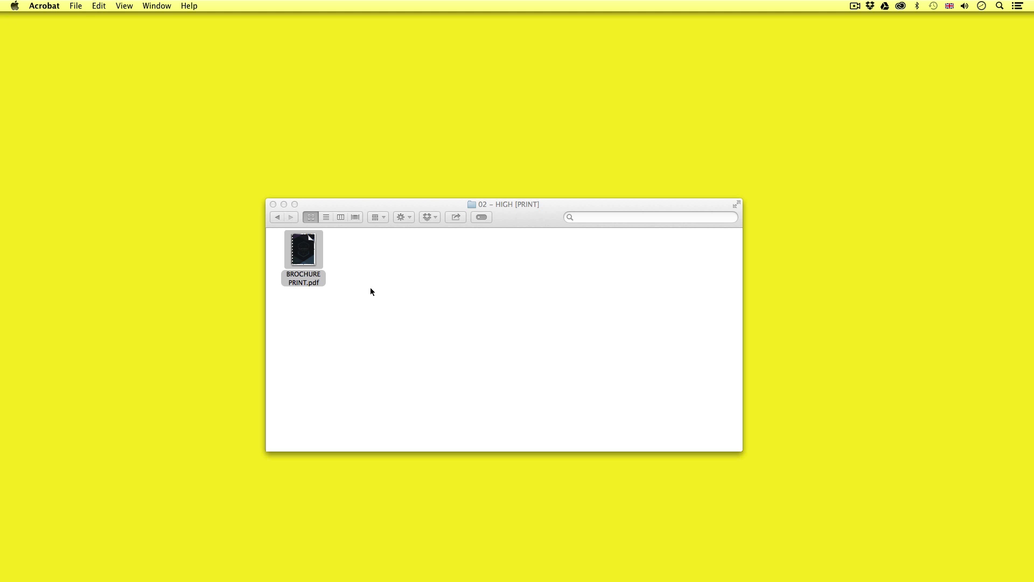
pyautogui.click(302, 253)
pyautogui.click(278, 217)
pyautogui.click(278, 217)
pyautogui.click(278, 217)
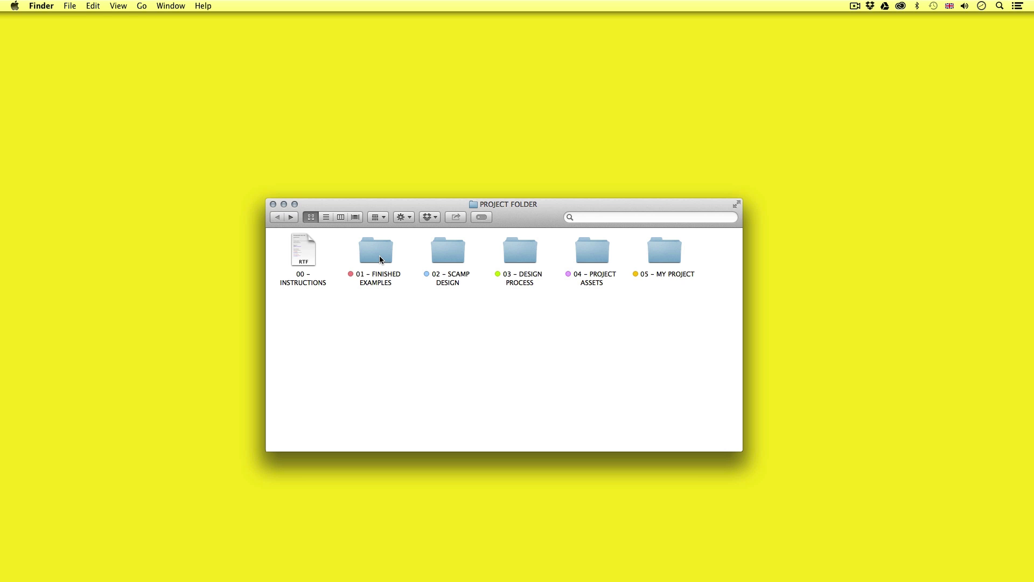
# Open the business card, brochure and letterhead files from 05 - MY PROJECT > 03 - WORK DOCS together in InDesign.
pyautogui.doubleClick(668, 252)
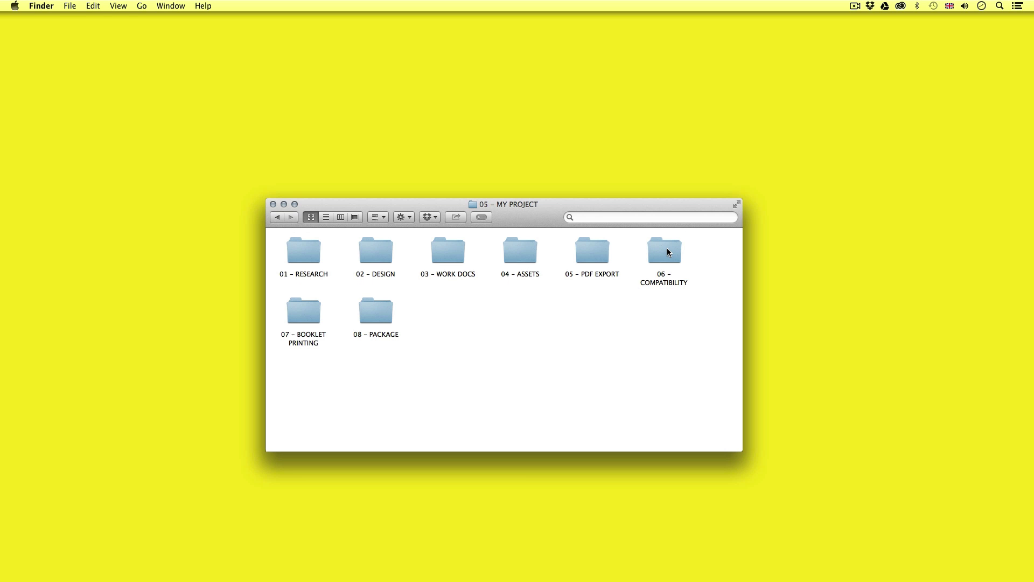
pyautogui.doubleClick(450, 257)
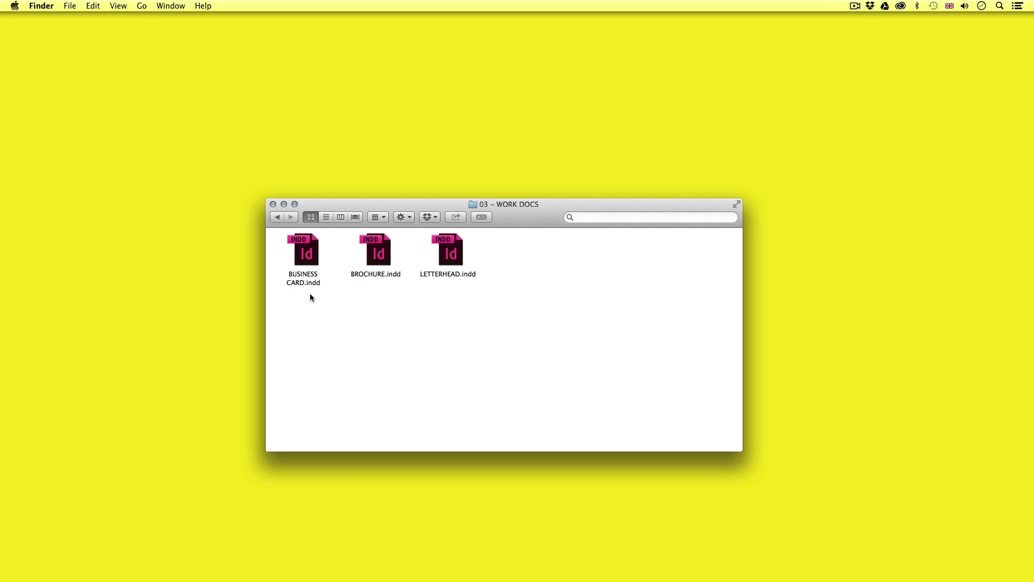
pyautogui.moveTo(298, 316); pyautogui.dragTo(465, 253)
pyautogui.rightClick(453, 252)
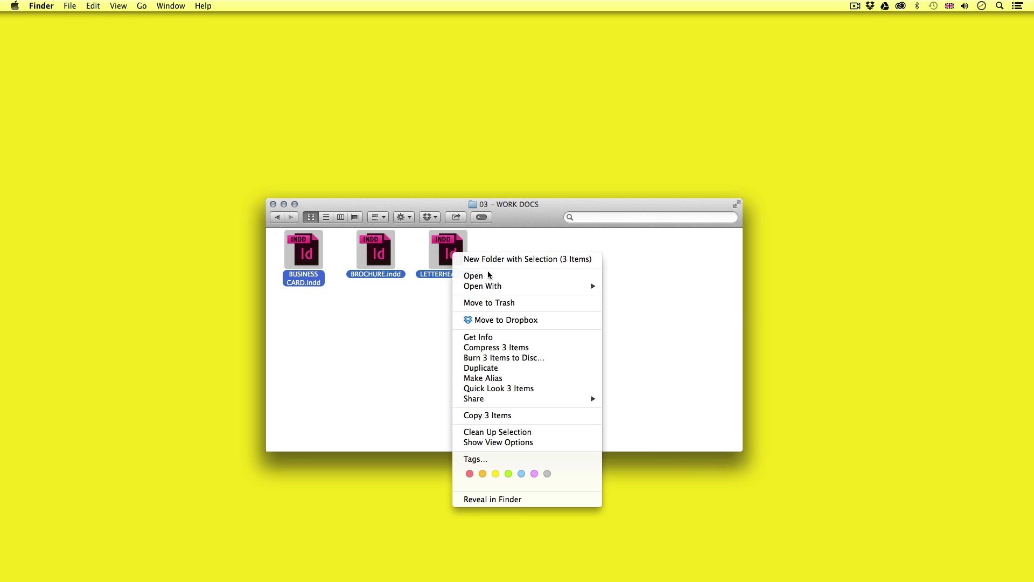
pyautogui.moveTo(517, 286)
pyautogui.click(640, 287)
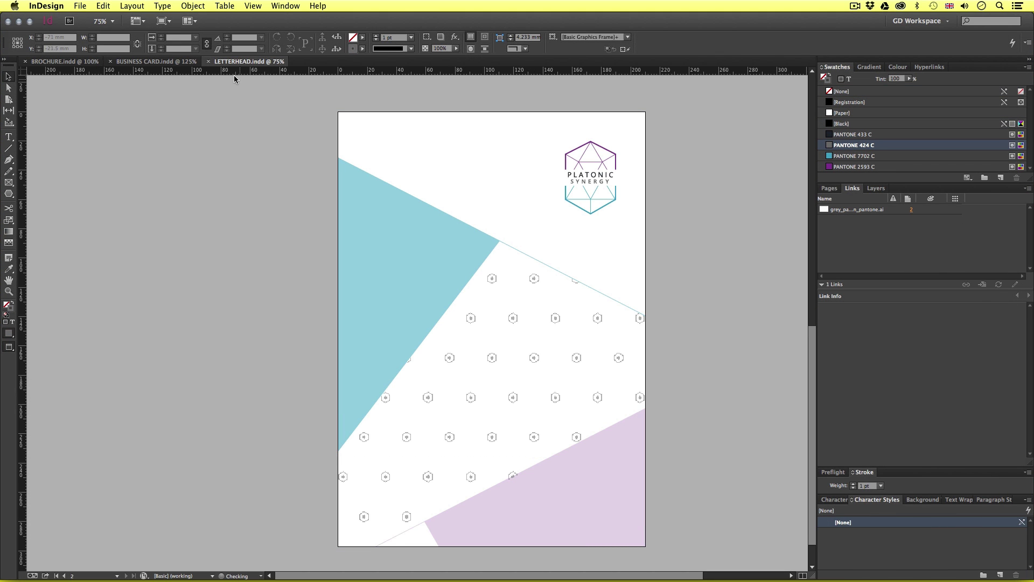
# Reorder the open documents as BUSINESS CARD, LETTERHEAD, BROCHURE, and switch to Finder.
pyautogui.moveTo(134, 66); pyautogui.dragTo(60, 65)
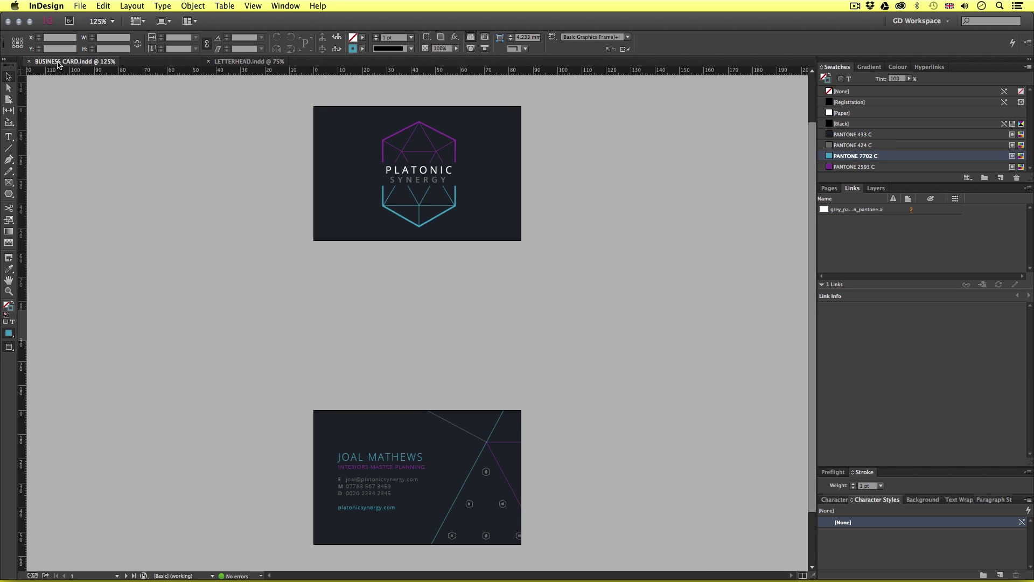
pyautogui.moveTo(240, 65); pyautogui.dragTo(162, 65)
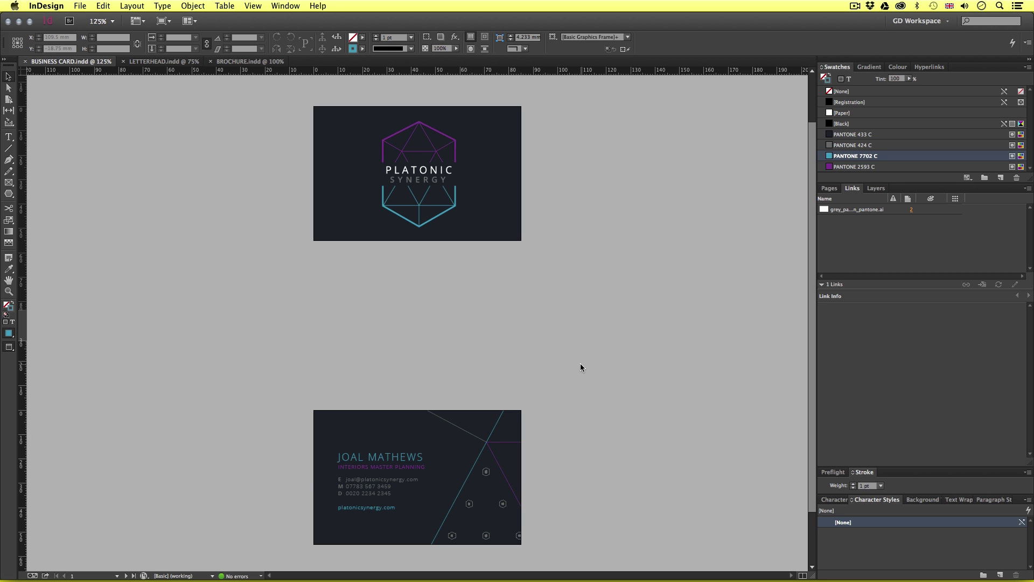
pyautogui.press('super+Tab')
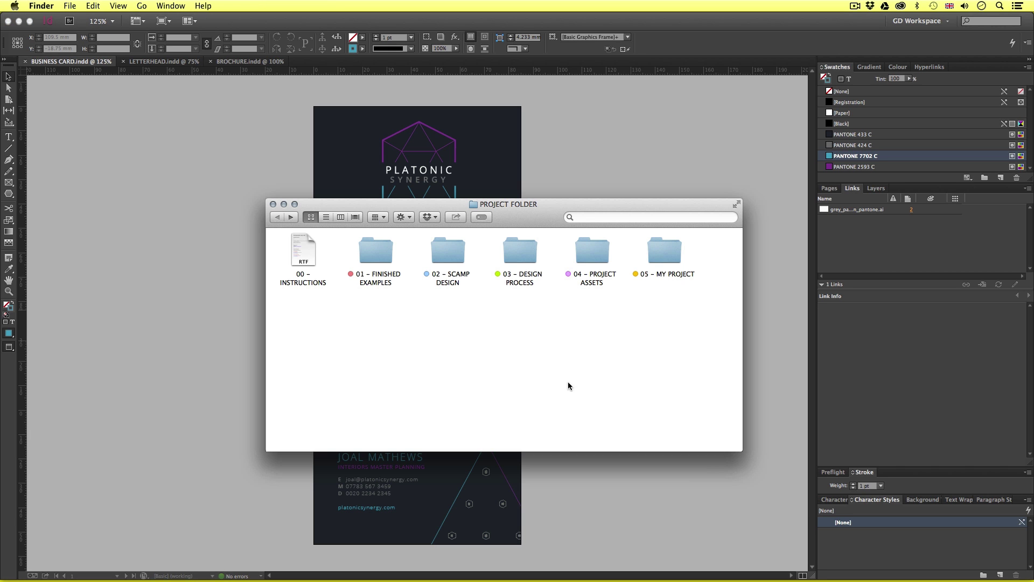
# Switch to the BROCHURE document in InDesign and examine its spreads from the front cover onward, returning to the pages 2-3 spread.
pyautogui.doubleClick(373, 249)
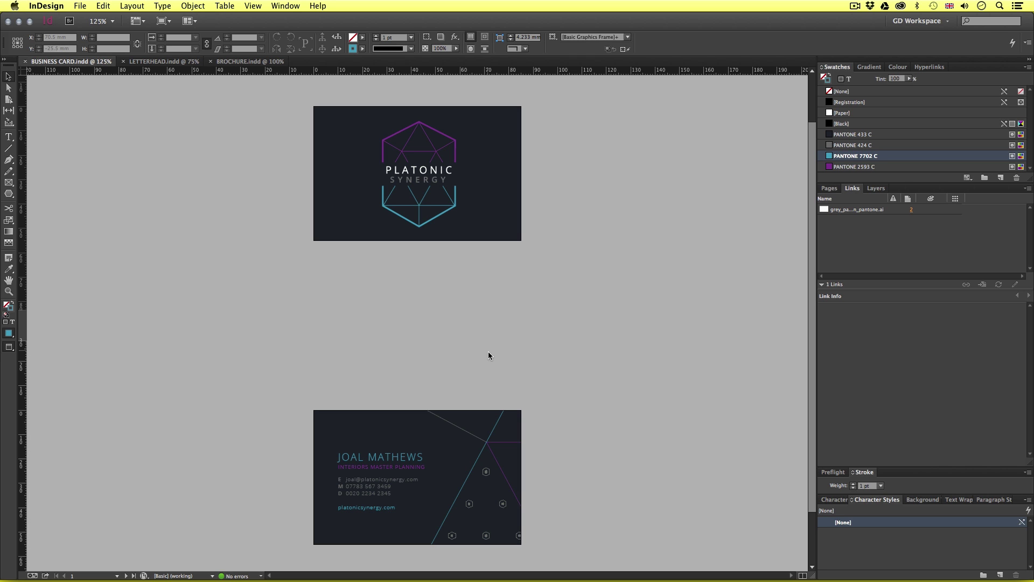
pyautogui.click(240, 61)
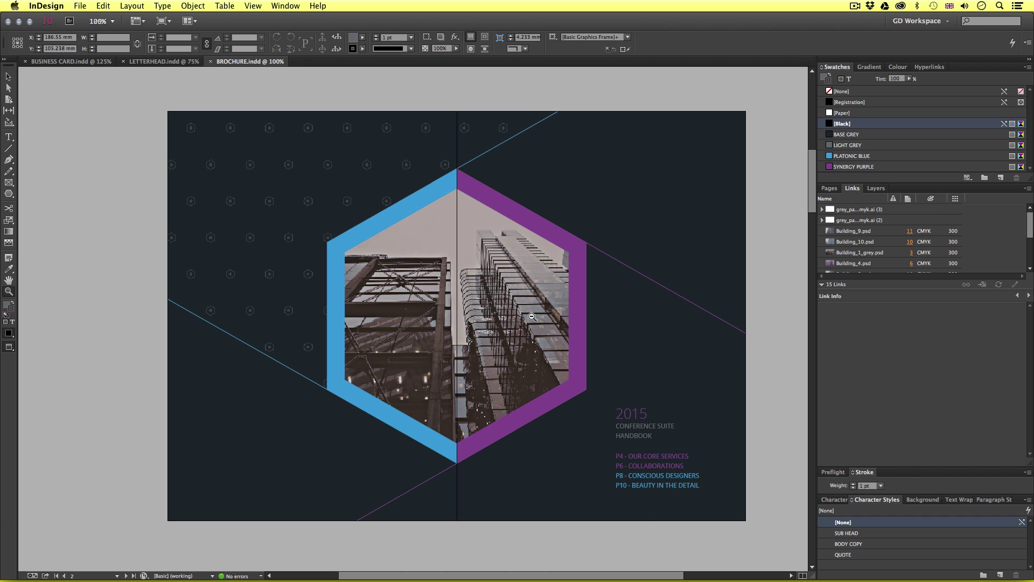
pyautogui.press('super+5')
pyautogui.scroll(5, 423, 347)
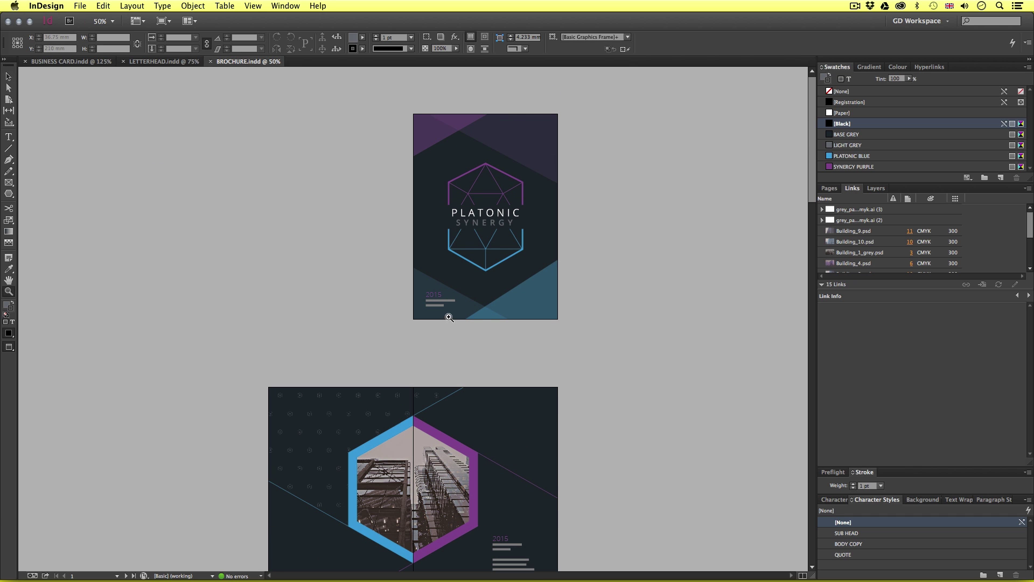
pyautogui.scroll(-10, 418, 318)
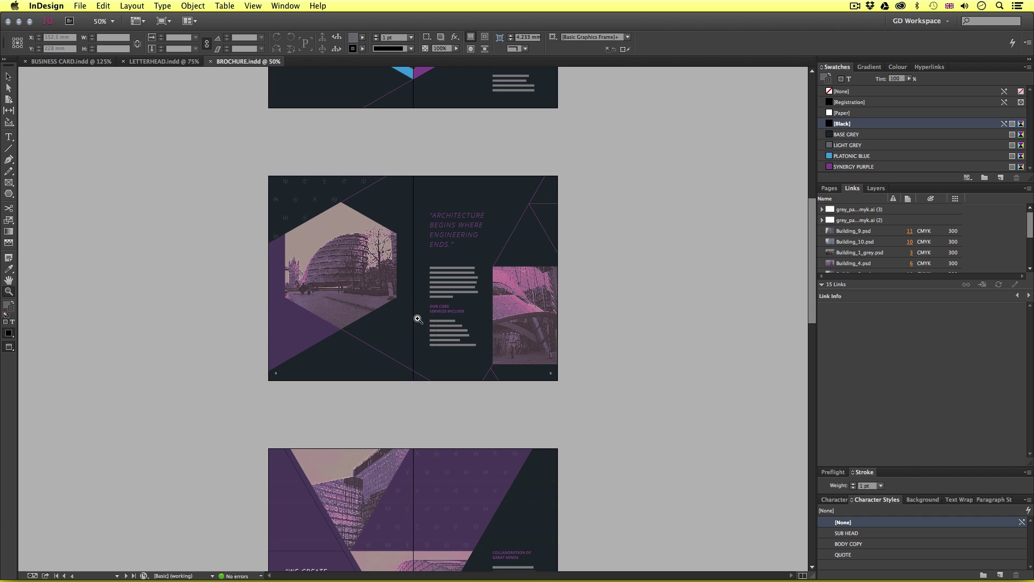
pyautogui.scroll(-15, 418, 319)
pyautogui.scroll(5, 418, 323)
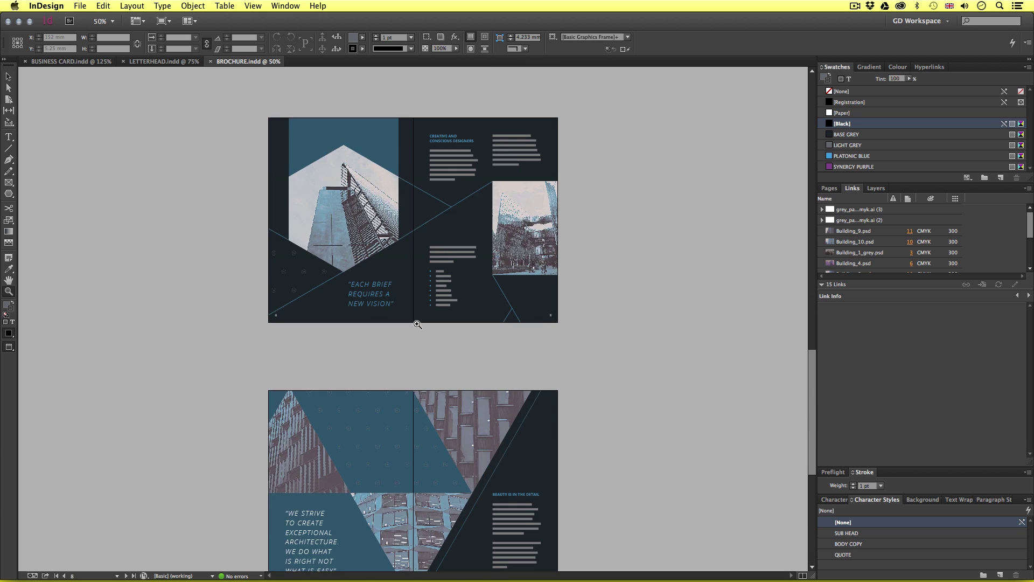
pyautogui.scroll(15, 418, 323)
pyautogui.click(418, 326)
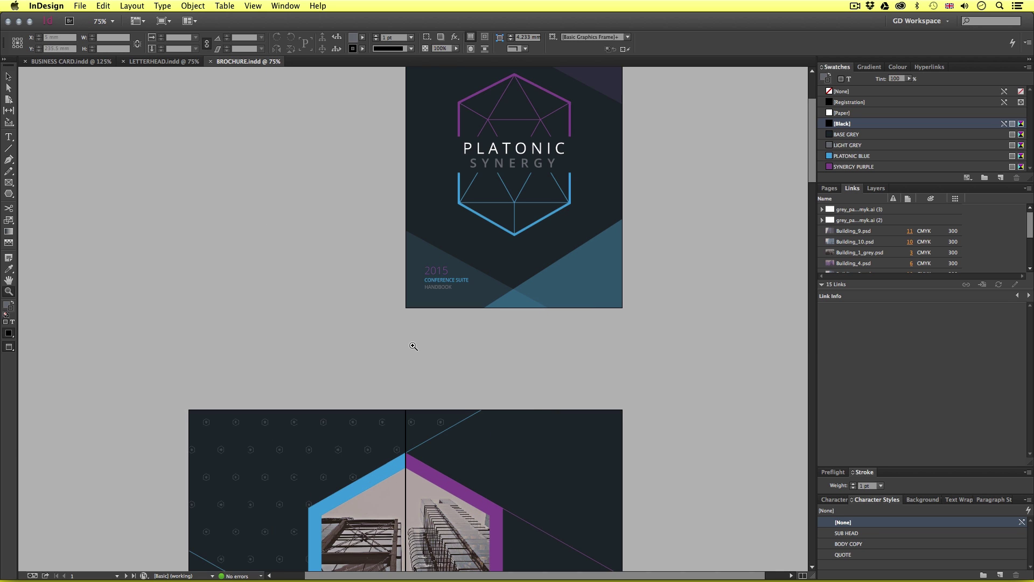
pyautogui.scroll(-5, 414, 346)
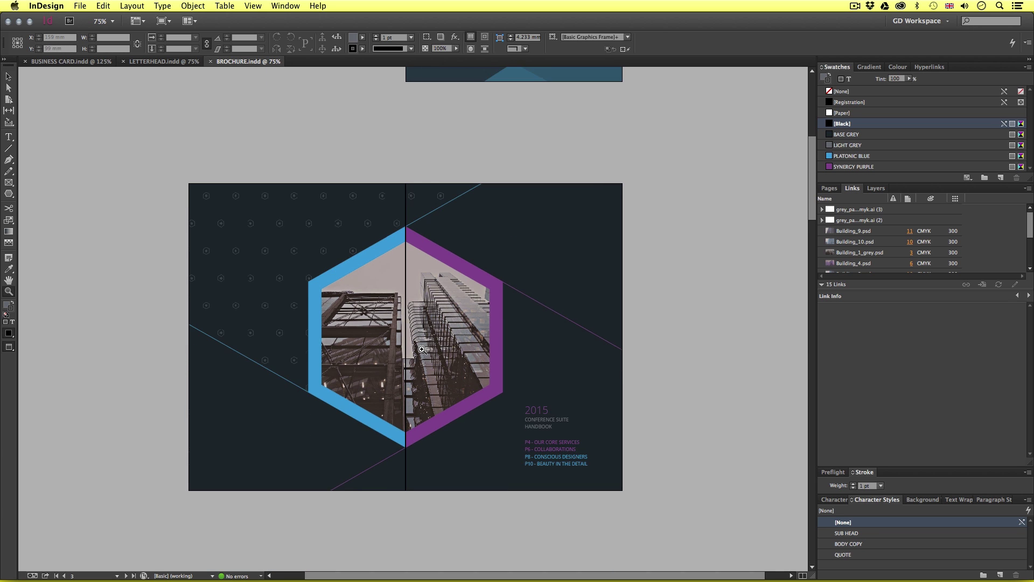
pyautogui.click(422, 349)
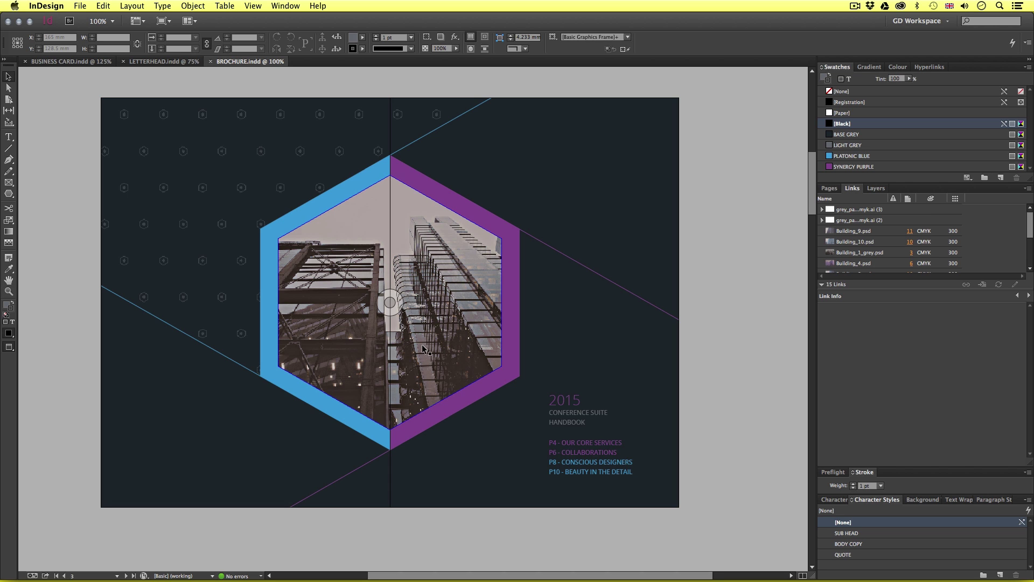
pyautogui.scroll(1, 425, 323)
pyautogui.press('v')
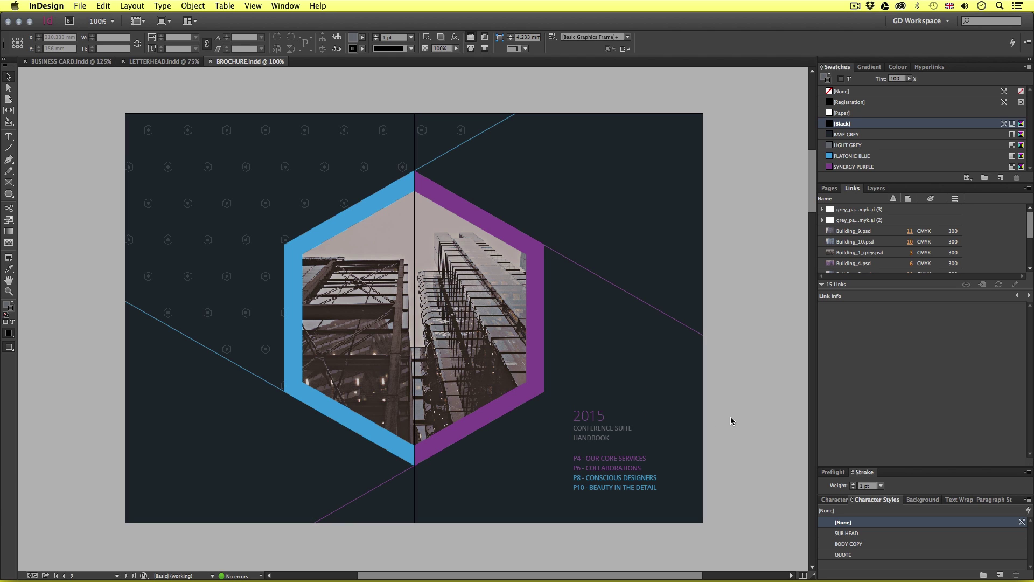
# Start exporting the brochure as Adobe PDF (Print) into the 05 - MY PROJECT > 05 - PDF EXPORT folder.
pyautogui.click(80, 5)
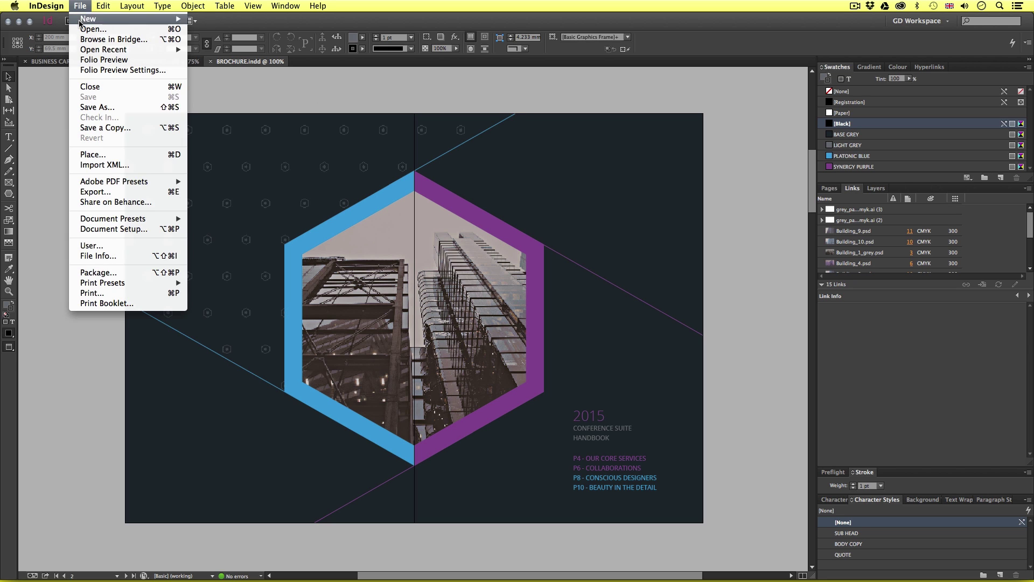
pyautogui.click(97, 193)
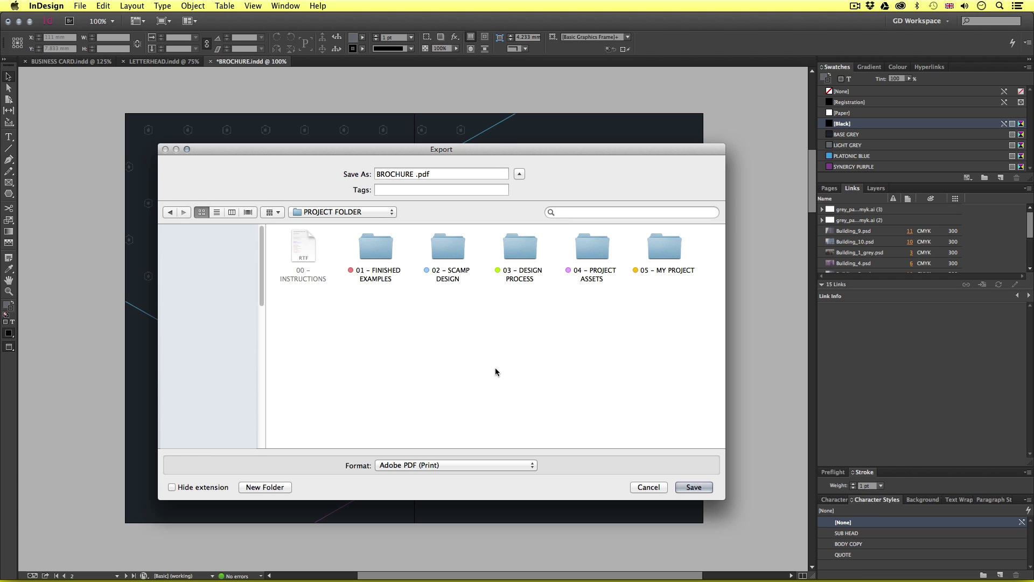
pyautogui.click(664, 246)
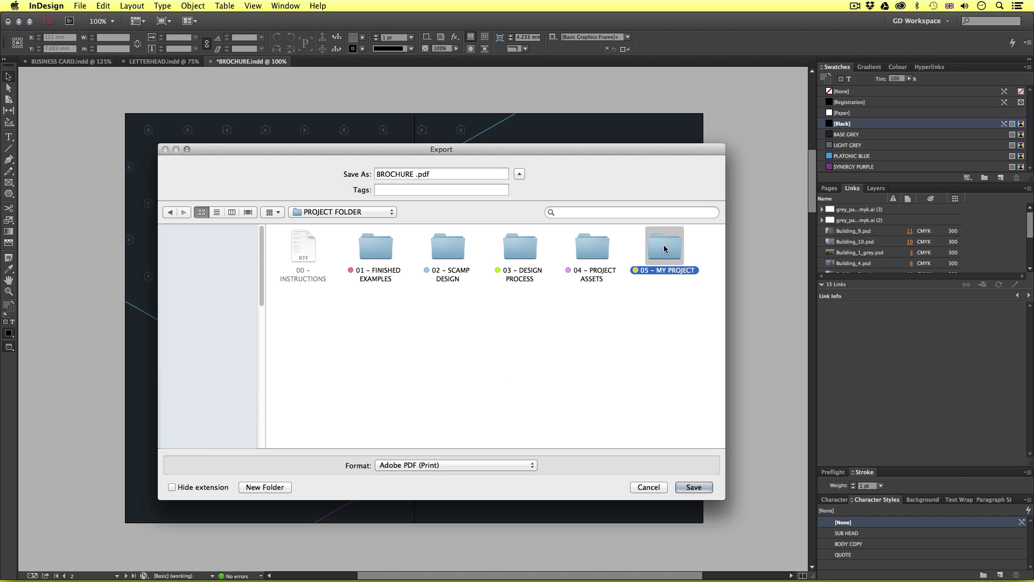
pyautogui.doubleClick(662, 243)
pyautogui.click(605, 247)
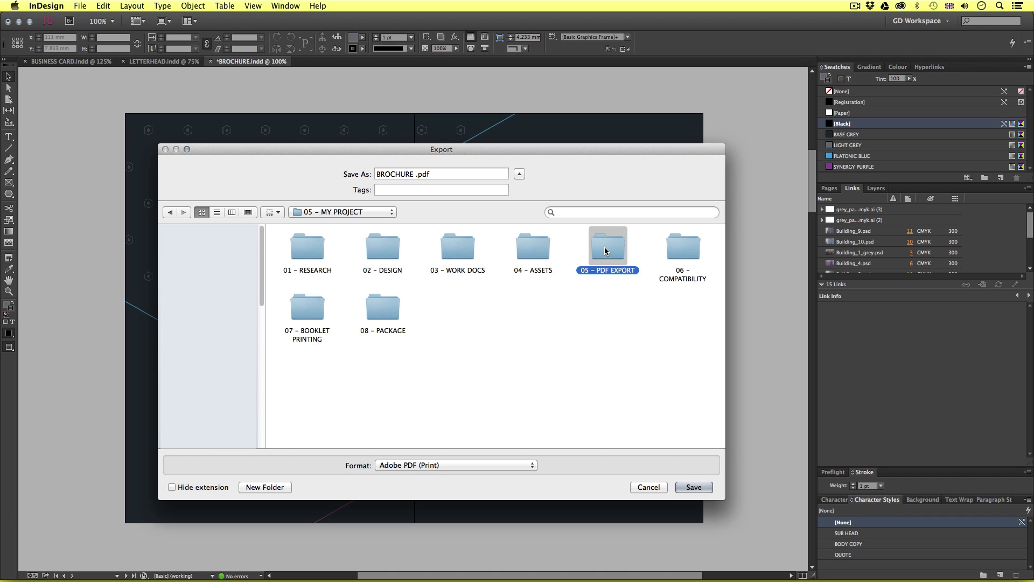
pyautogui.doubleClick(606, 252)
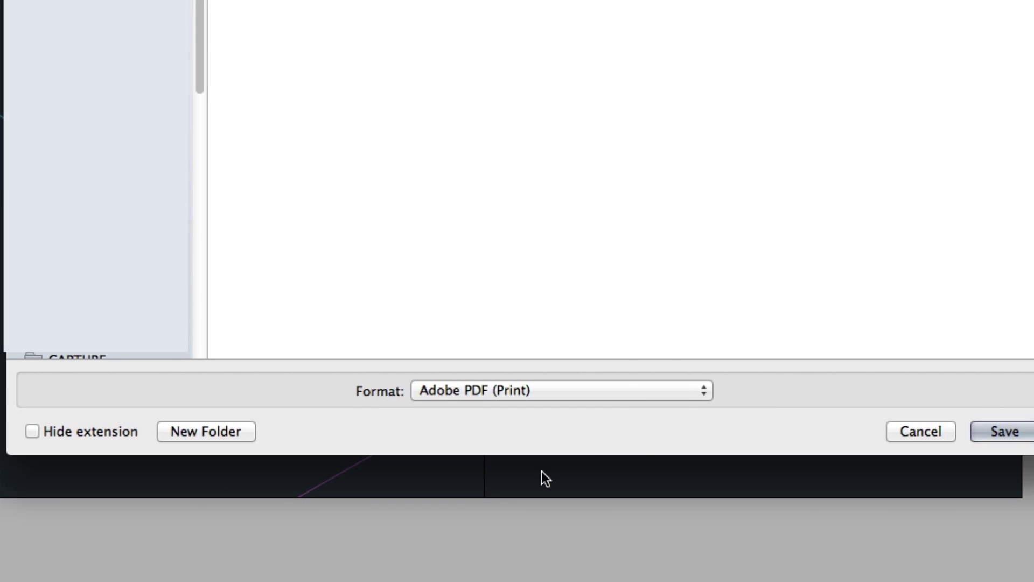
pyautogui.click(560, 392)
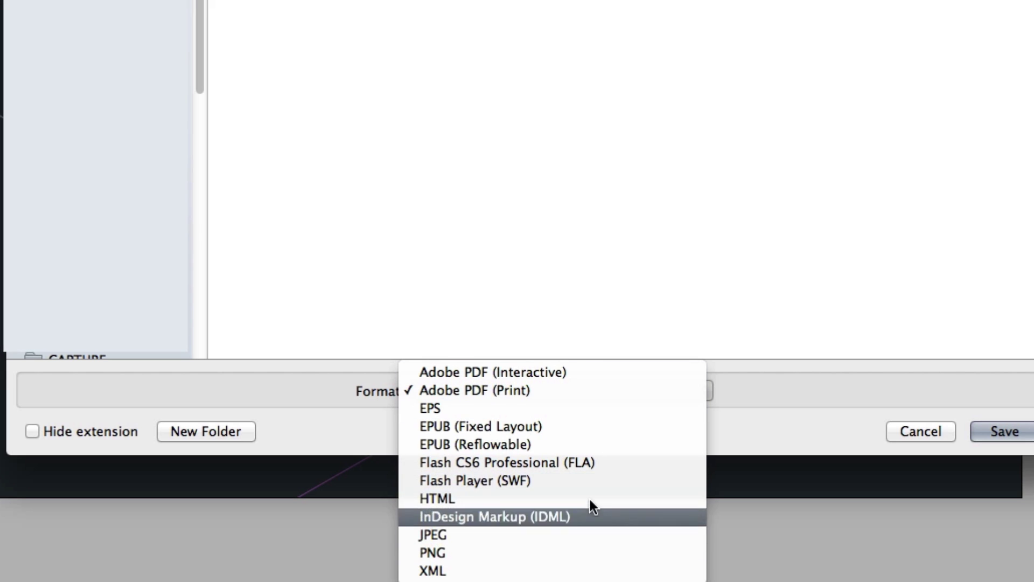
pyautogui.click(506, 393)
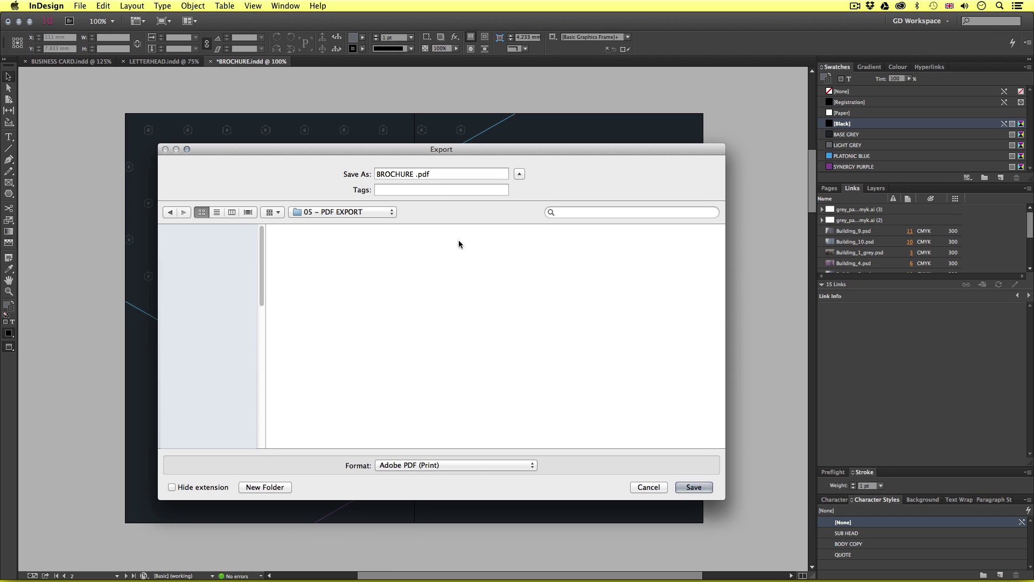
# Name the export file BROCHURE PREVIEW V1.pdf and proceed to the PDF export settings.
pyautogui.click(414, 173)
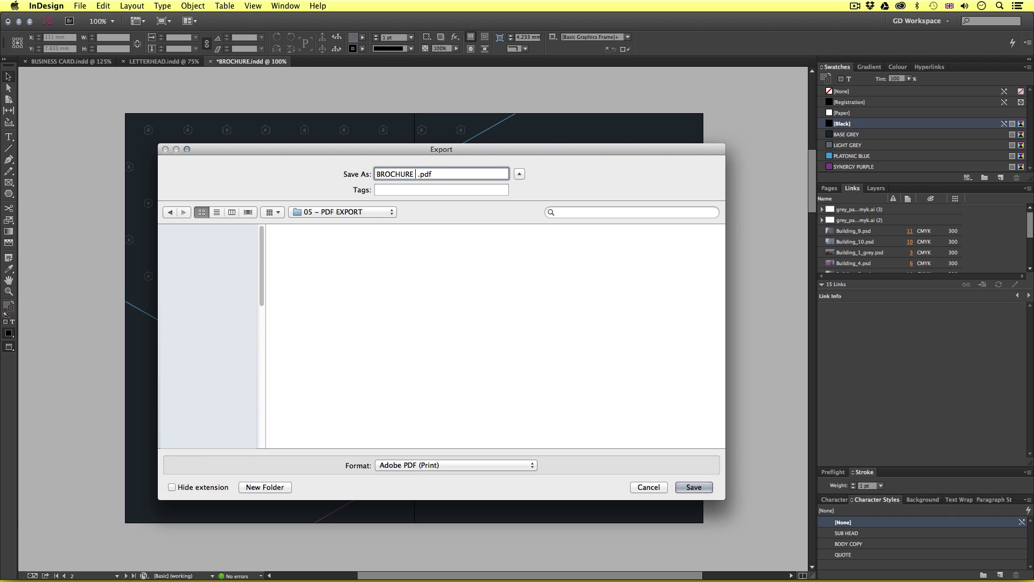
pyautogui.write('PREVIEW V1')
pyautogui.press('Delete')
pyautogui.click(695, 487)
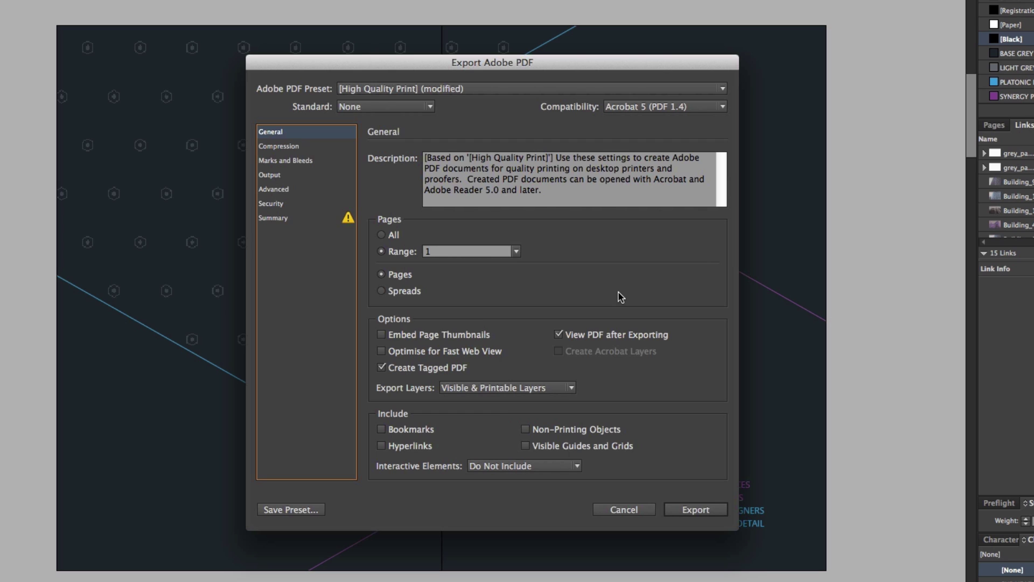
# Review the Compression, Output, Advanced, Security and Summary export settings and return to the General settings.
pyautogui.click(296, 147)
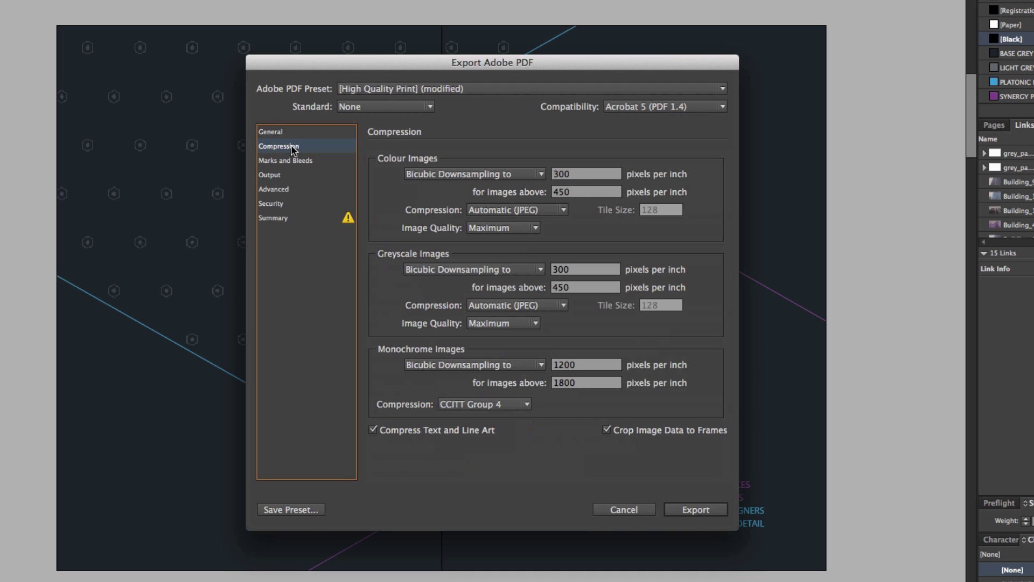
pyautogui.click(270, 175)
pyautogui.click(289, 189)
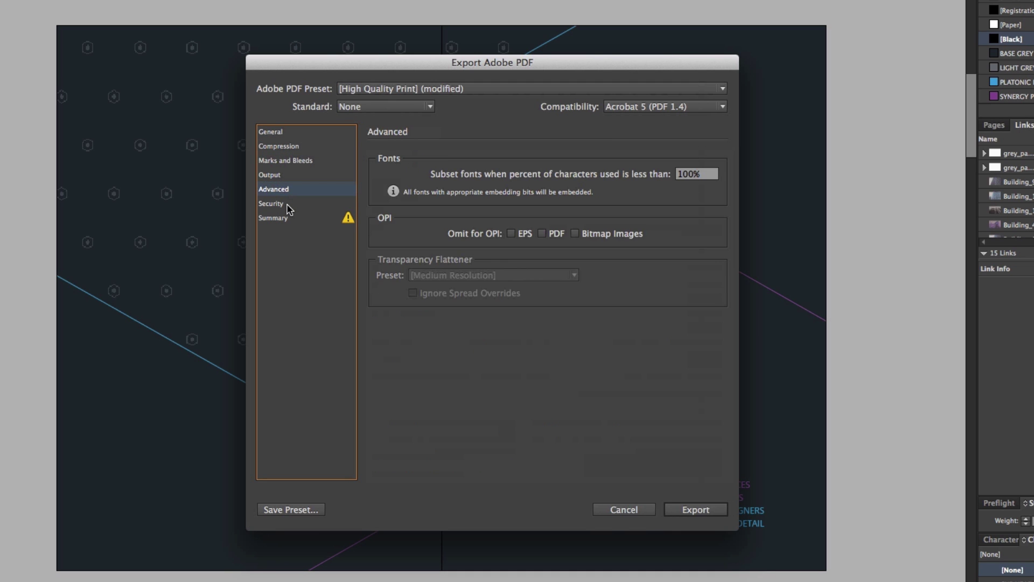
pyautogui.click(289, 205)
pyautogui.click(289, 219)
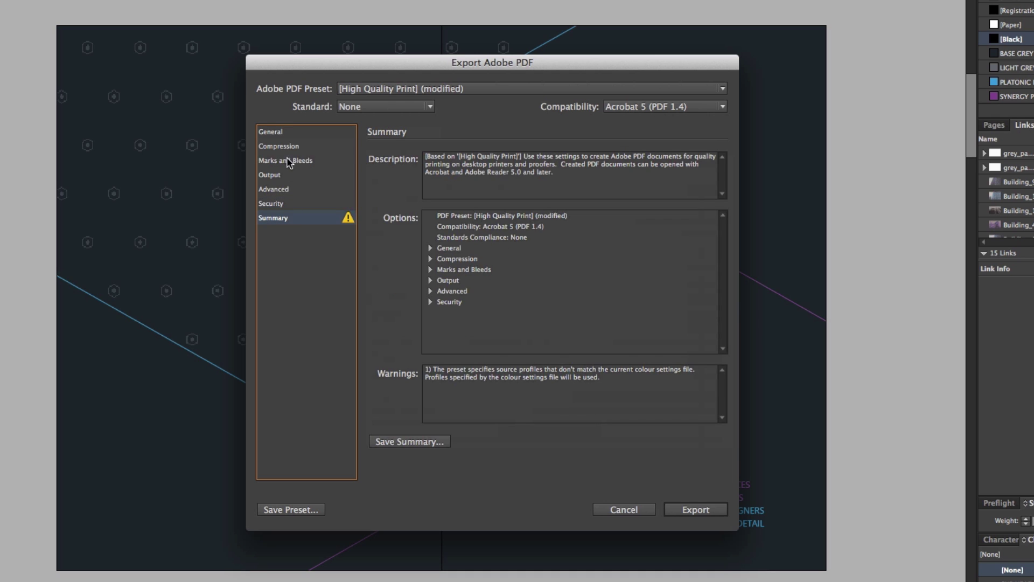
pyautogui.click(289, 134)
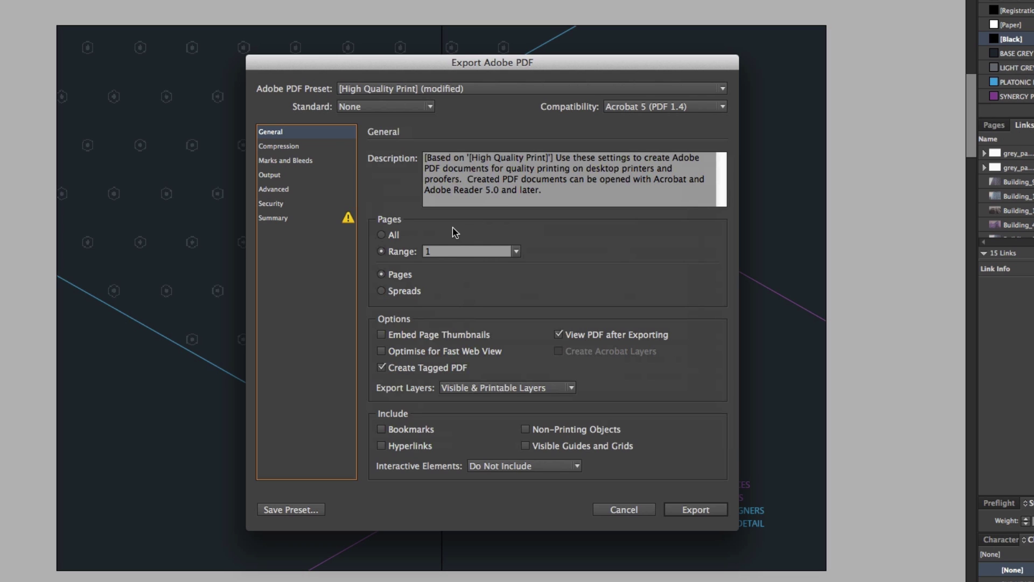
# Apply the [Smallest File Size] Adobe PDF preset to the brochure export.
pyautogui.click(438, 90)
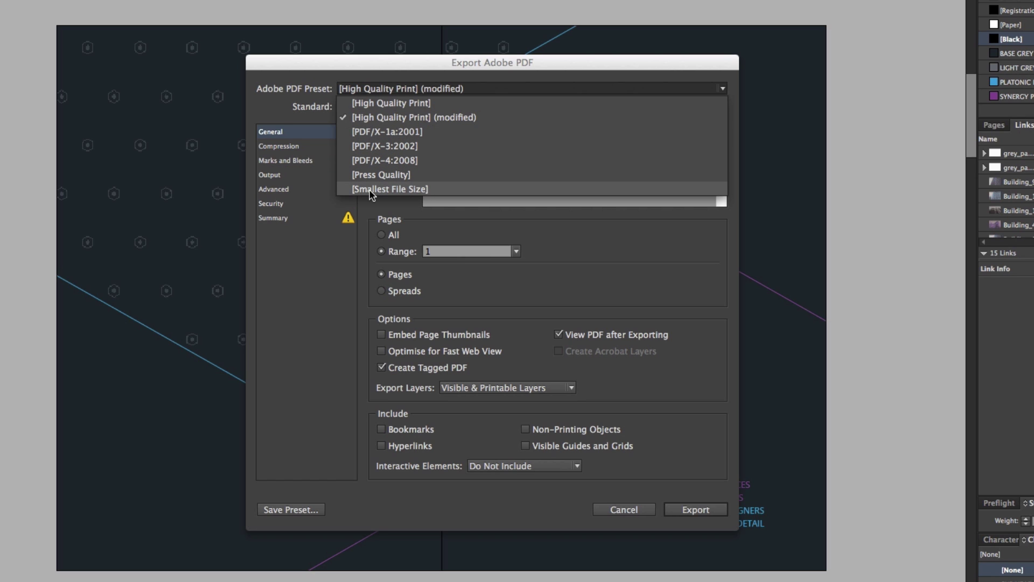
pyautogui.click(396, 189)
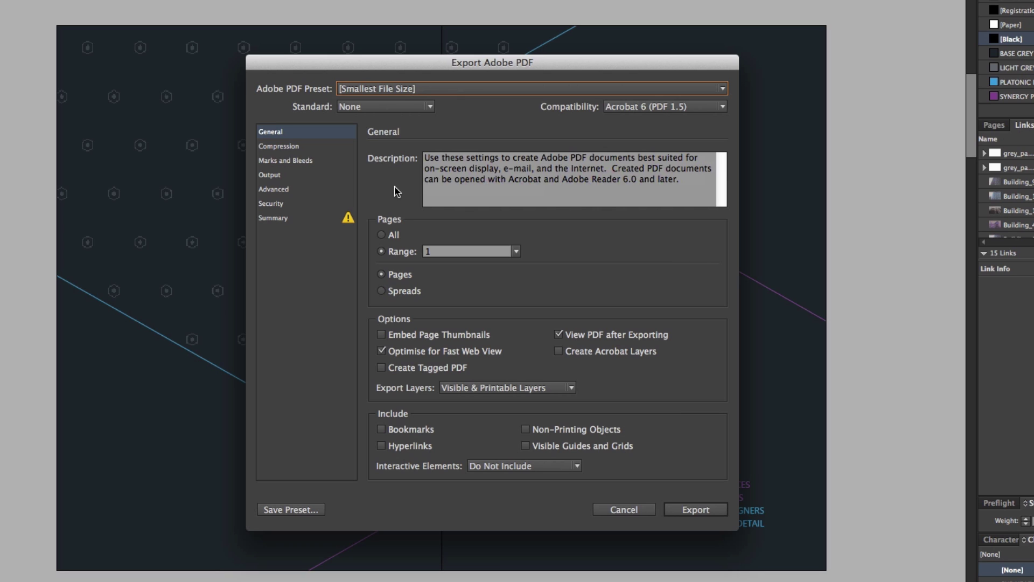
# Try limiting the export to the page range 2-3,6-7.
pyautogui.click(394, 238)
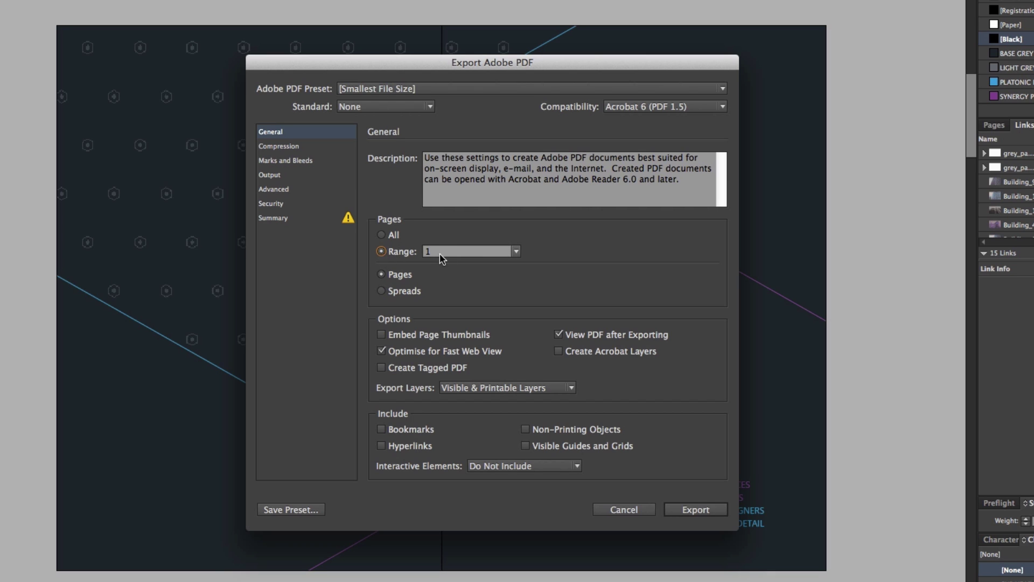
pyautogui.press('Tab')
pyautogui.write('2,')
pyautogui.press('BackSpace')
pyautogui.write('-3,6-7')
# Set the export to all pages as spreads, including only Visible & Printable Layers.
pyautogui.click(382, 235)
pyautogui.click(382, 291)
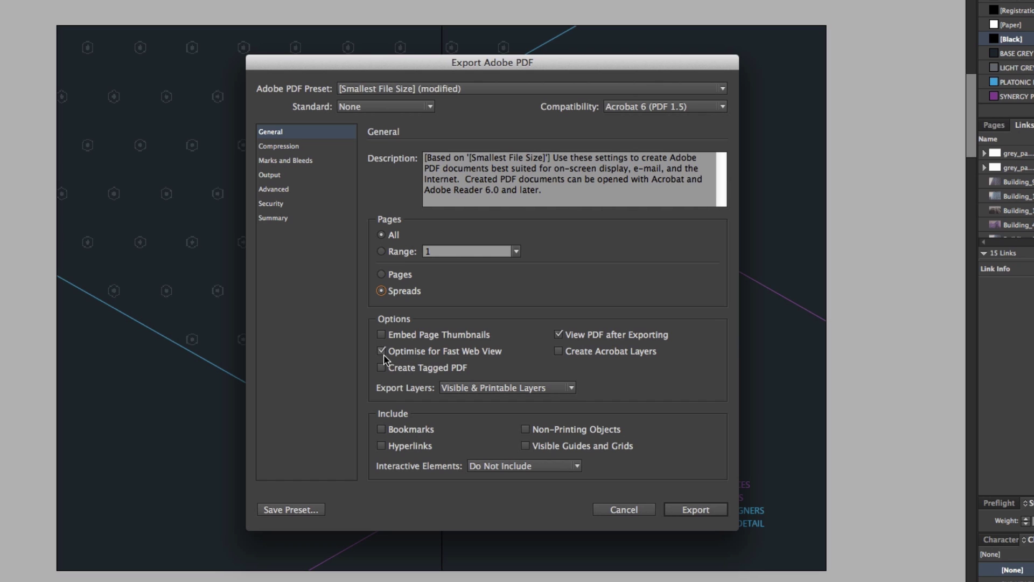
pyautogui.click(447, 388)
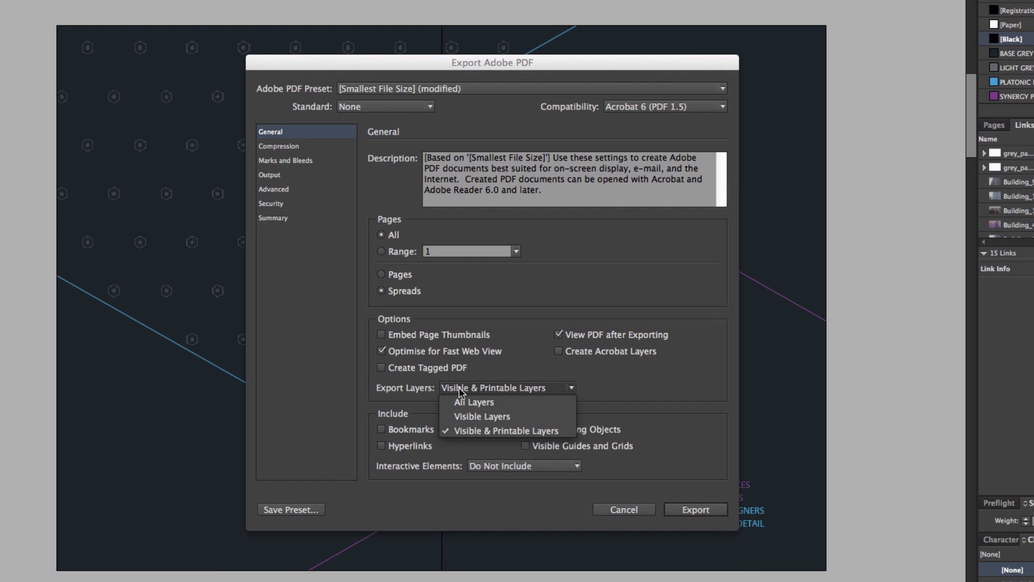
pyautogui.click(468, 438)
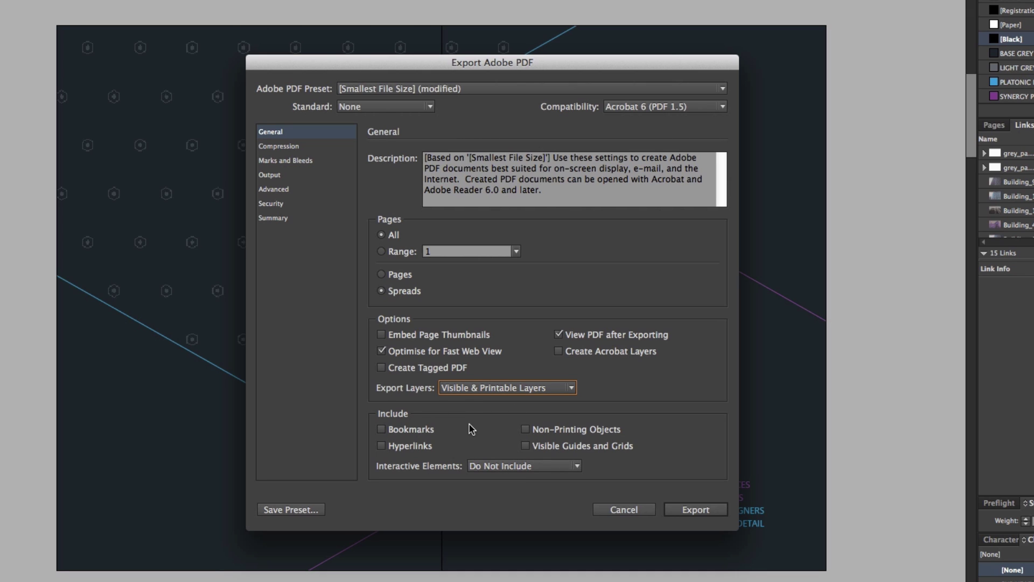
# Examine the image downsampling values in Compression and the Marks and Bleeds settings, and return to General.
pyautogui.click(281, 148)
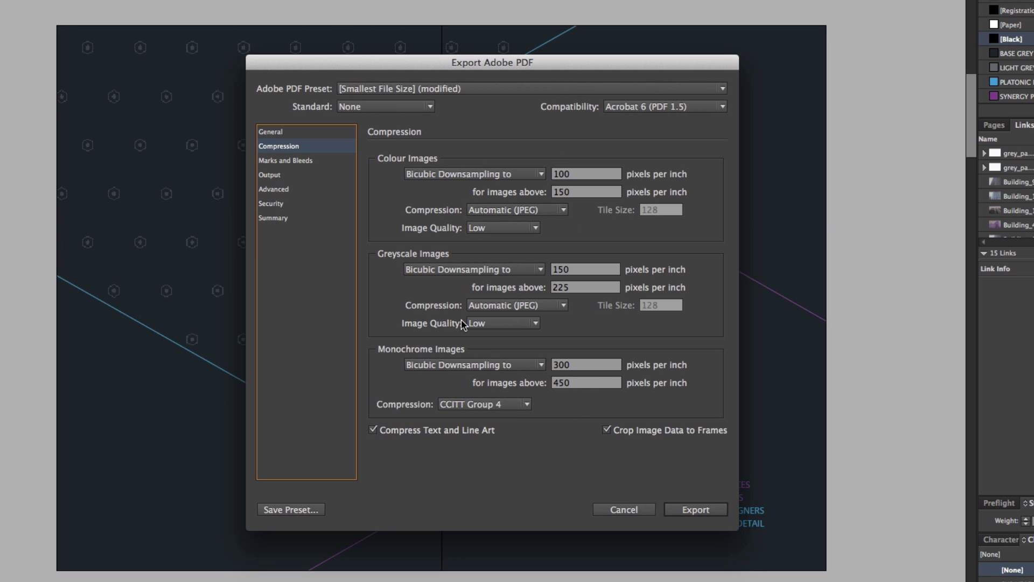
pyautogui.click(585, 169)
pyautogui.press('Tab')
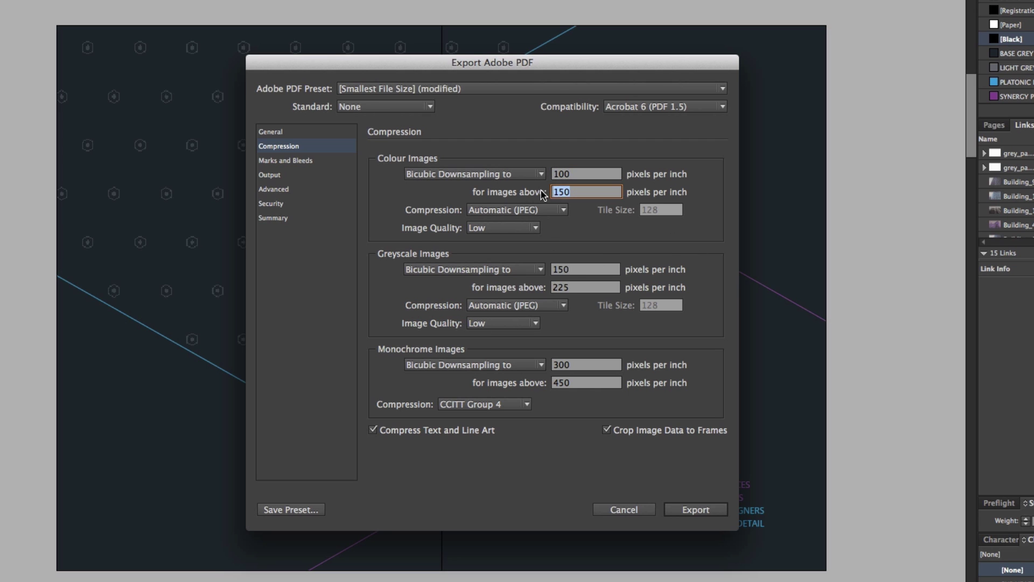
pyautogui.press('Tab')
pyautogui.press('Tab')
pyautogui.press('Tab')
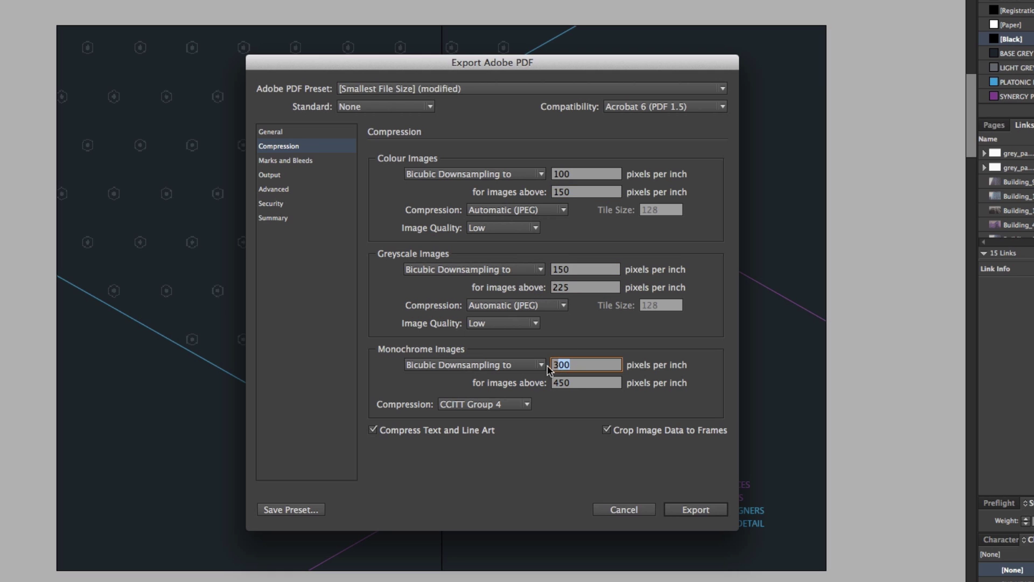
pyautogui.press('Tab')
pyautogui.click(300, 160)
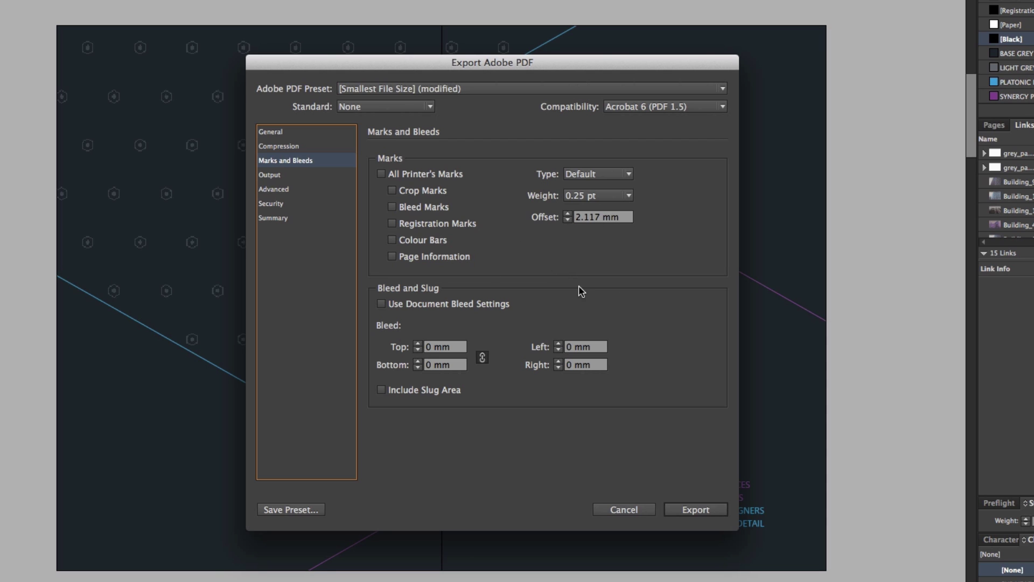
pyautogui.click(279, 137)
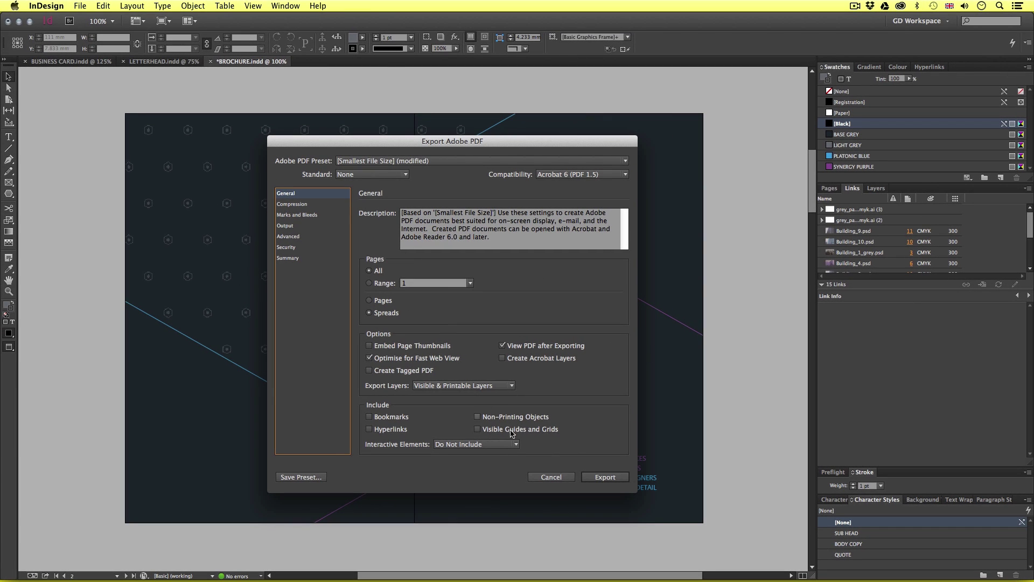
# Export the brochure preview PDF and view page 2 of it in Acrobat with the page thumbnails shown.
pyautogui.click(603, 477)
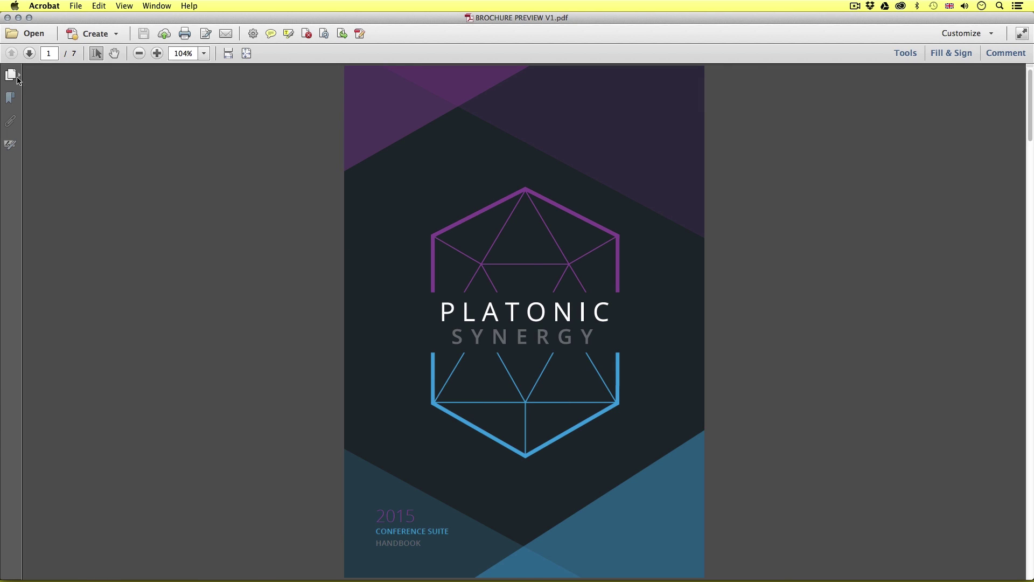
pyautogui.click(10, 74)
pyautogui.click(90, 227)
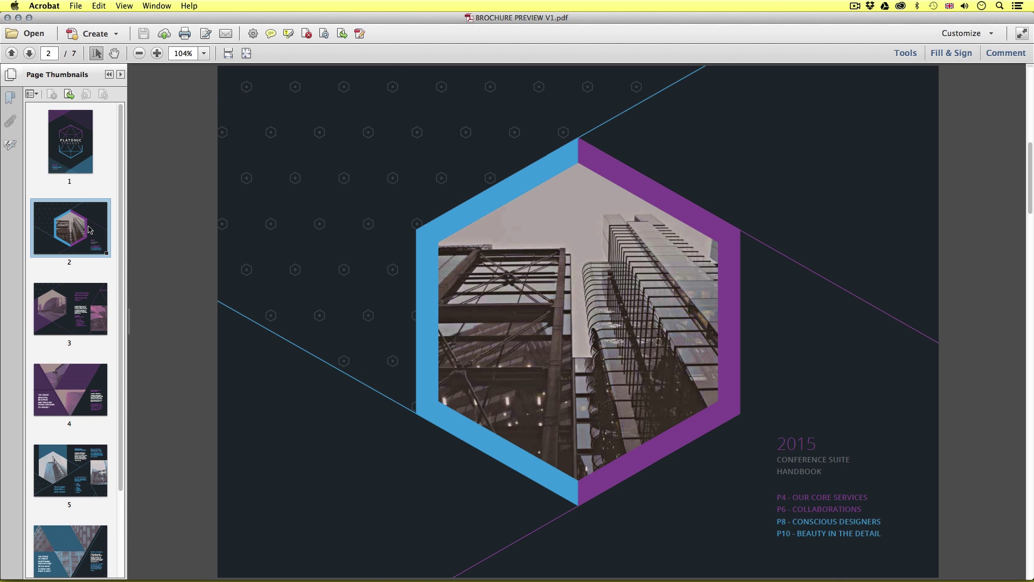
# View page 3 of the preview PDF at 100% zoom to judge its on-screen quality.
pyautogui.click(89, 318)
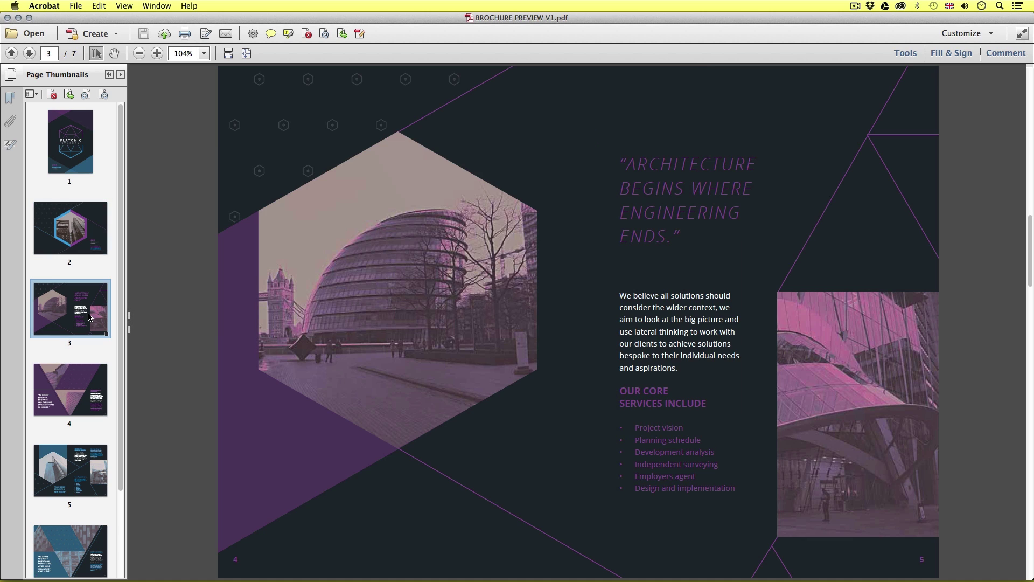
pyautogui.click(184, 53)
pyautogui.doubleClick(186, 53)
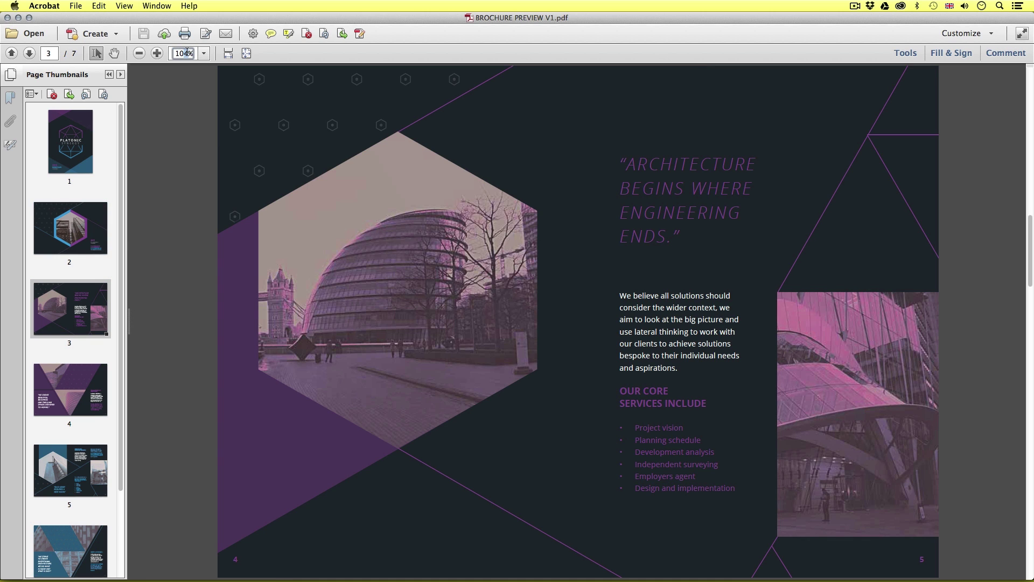
pyautogui.write('100')
pyautogui.press('Return')
# Switch to Finder and check the file information of BROCHURE PREVIEW V1.pdf in 05 - MY PROJECT's 05 - PDF EXPORT folder.
pyautogui.press('super+Tab')
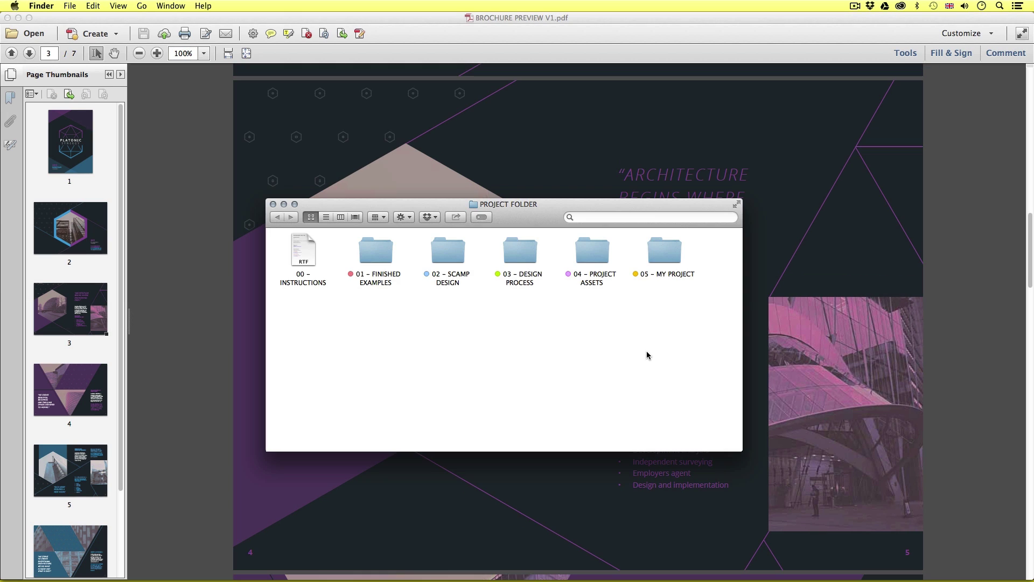
pyautogui.click(673, 265)
pyautogui.doubleClick(674, 265)
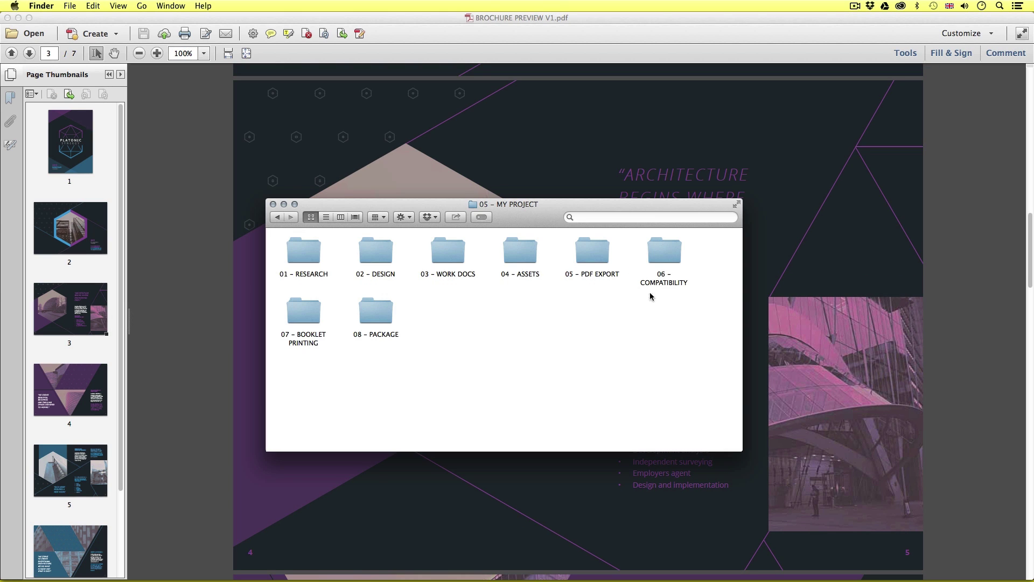
pyautogui.doubleClick(596, 254)
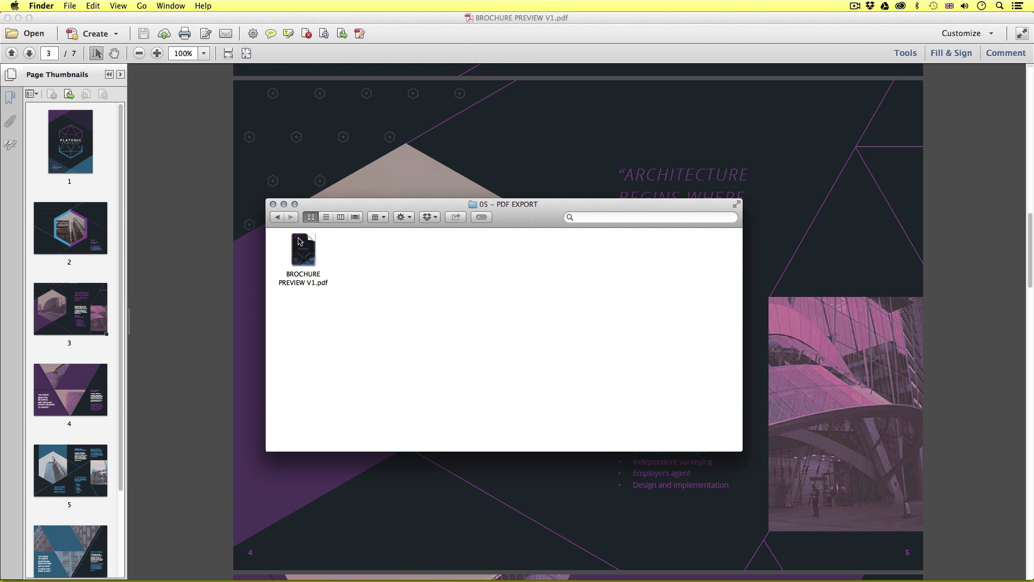
pyautogui.click(307, 254)
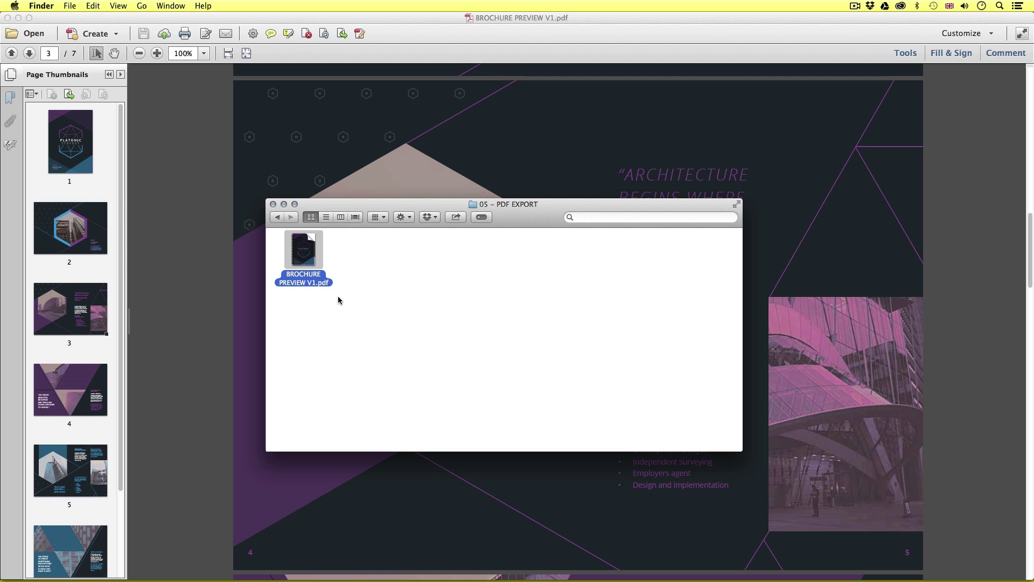
pyautogui.press('super+i')
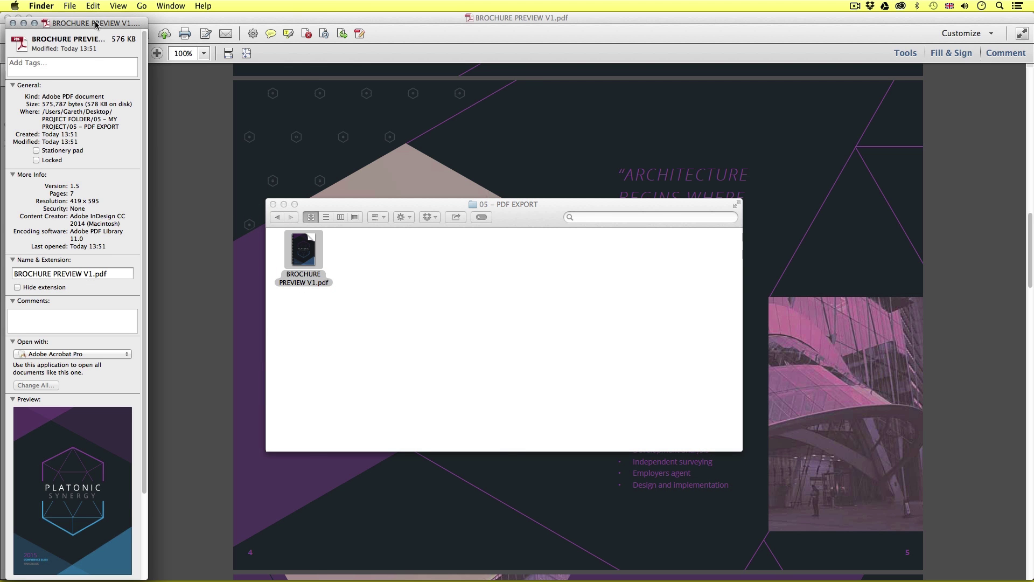
pyautogui.moveTo(95, 24); pyautogui.dragTo(464, 21)
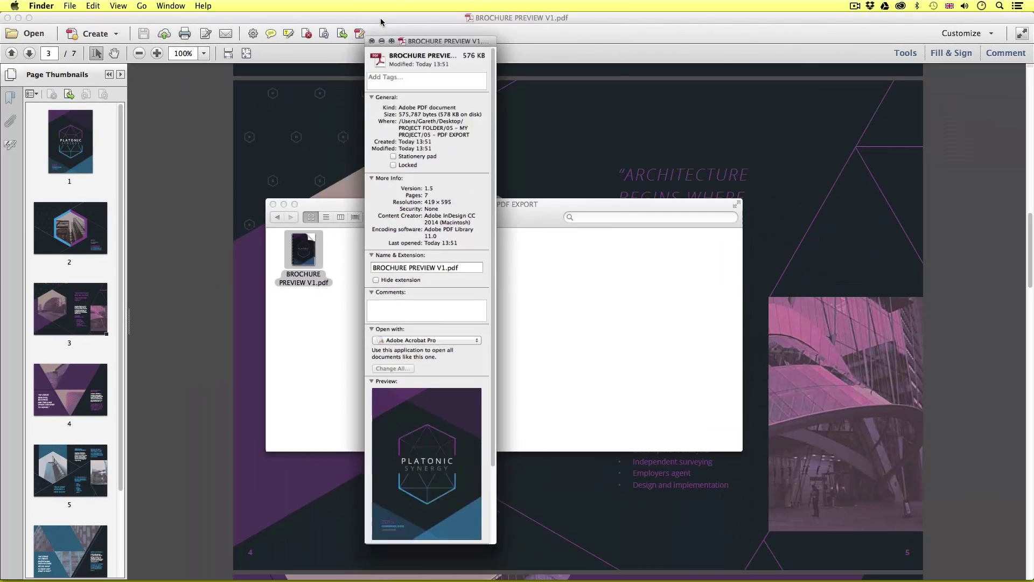
pyautogui.click(331, 1)
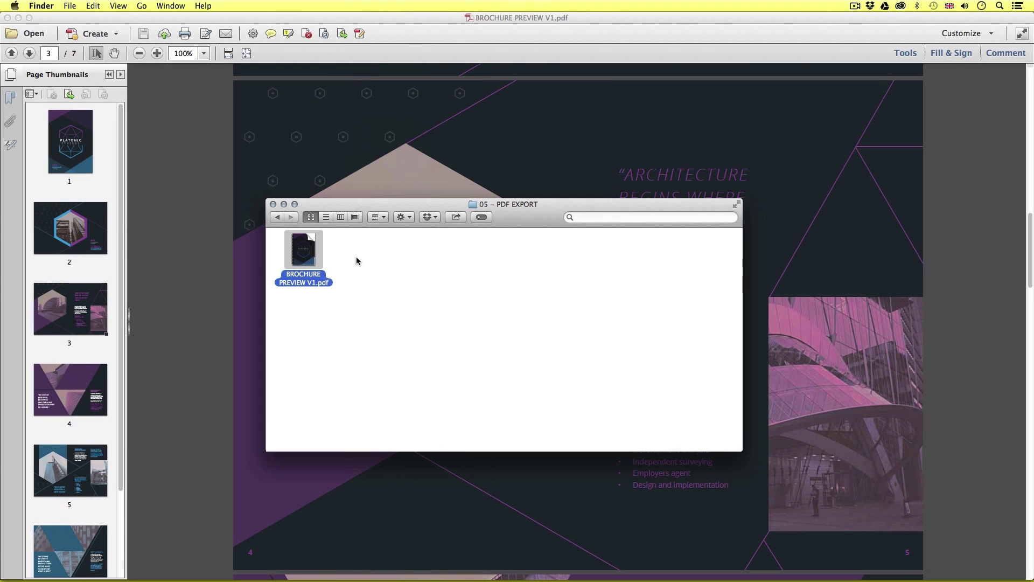
# Return to Acrobat and view pages 4, 5 and 6 of the preview PDF, followed by pages 1 and 2.
pyautogui.click(210, 199)
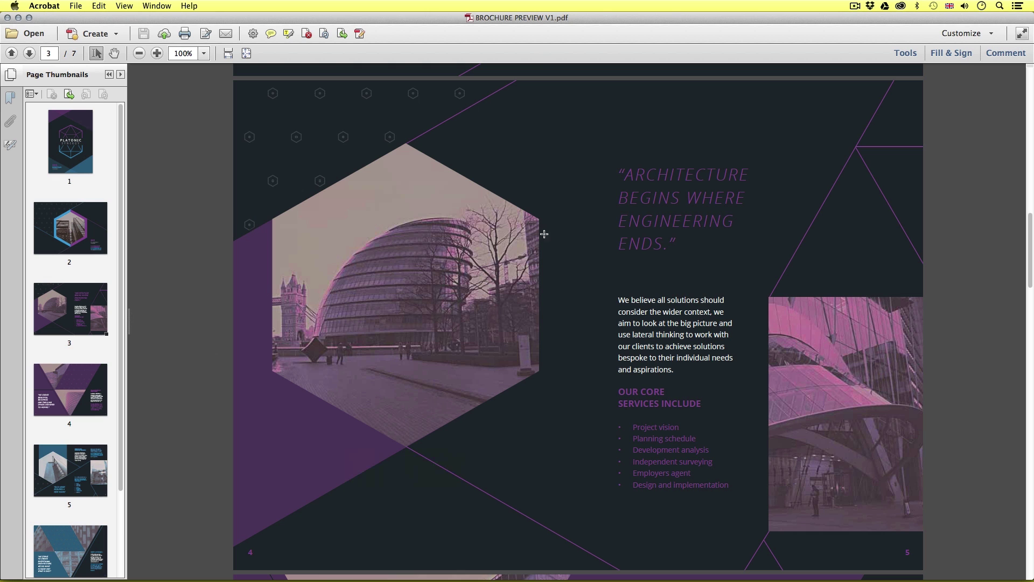
pyautogui.click(80, 388)
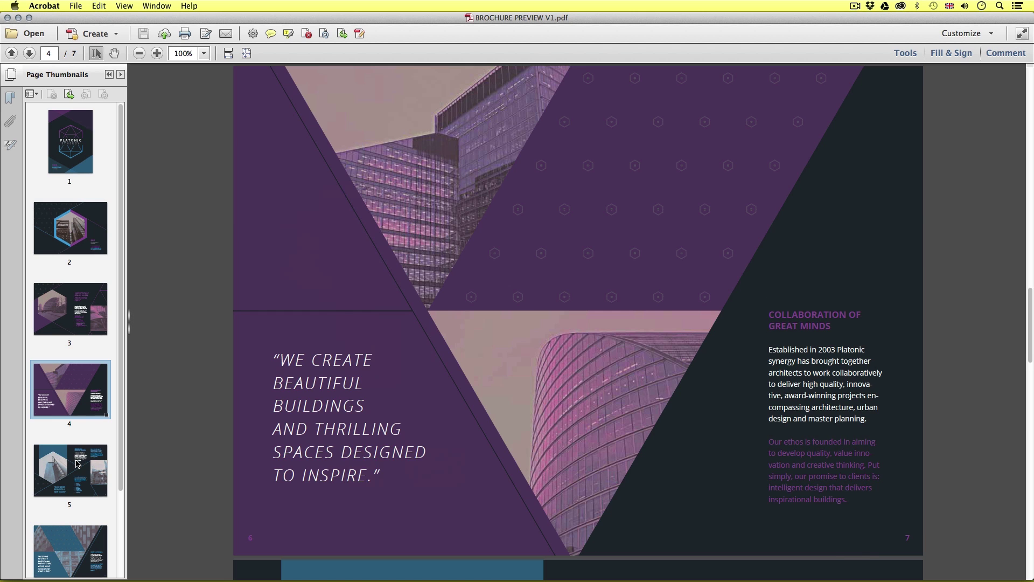
pyautogui.click(78, 468)
pyautogui.click(76, 546)
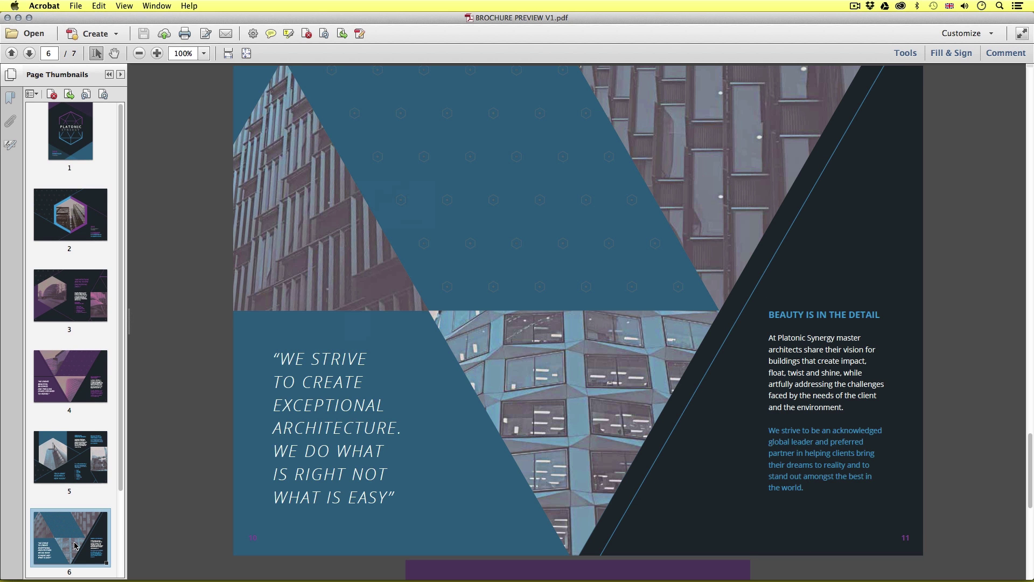
pyautogui.scroll(1, 76, 288)
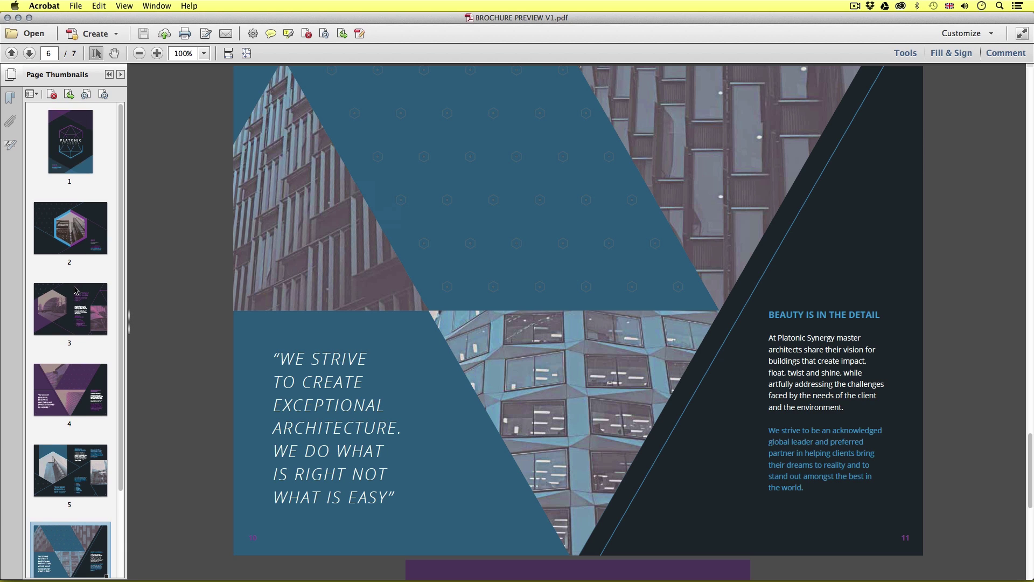
pyautogui.click(84, 155)
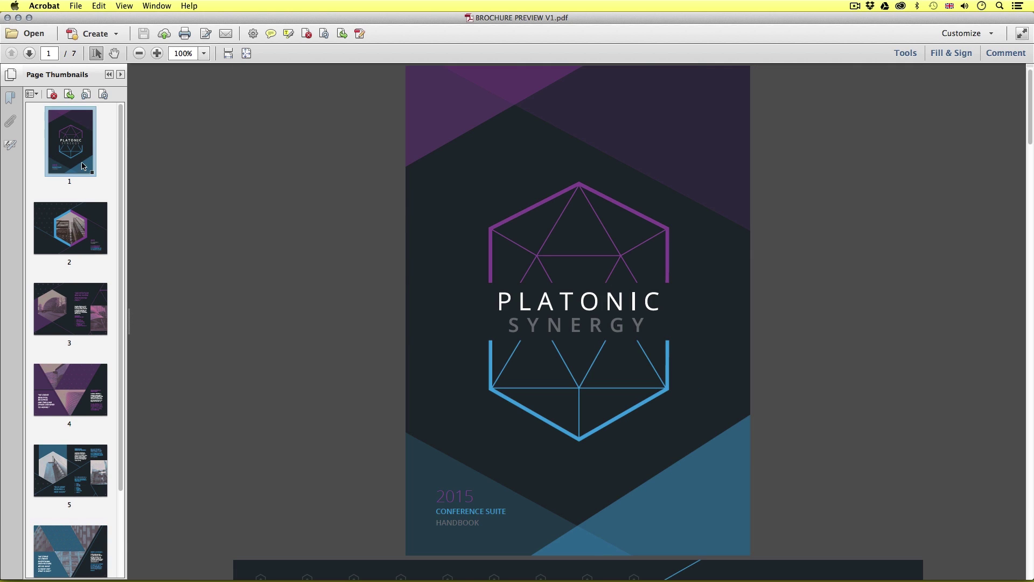
pyautogui.click(81, 238)
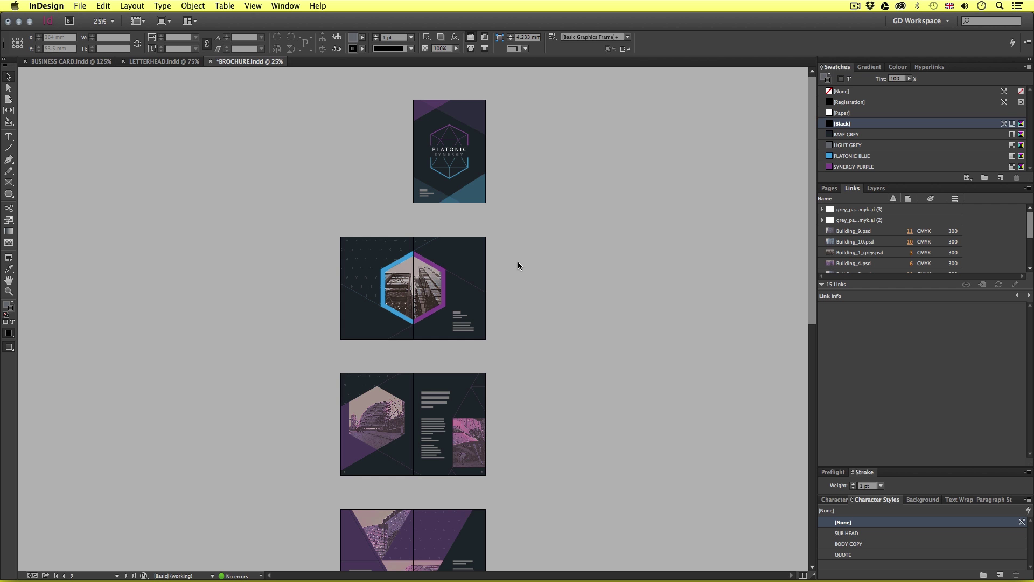
# Look over the brochure spreads in InDesign and view the front cover at 75%.
pyautogui.scroll(-10, 522, 267)
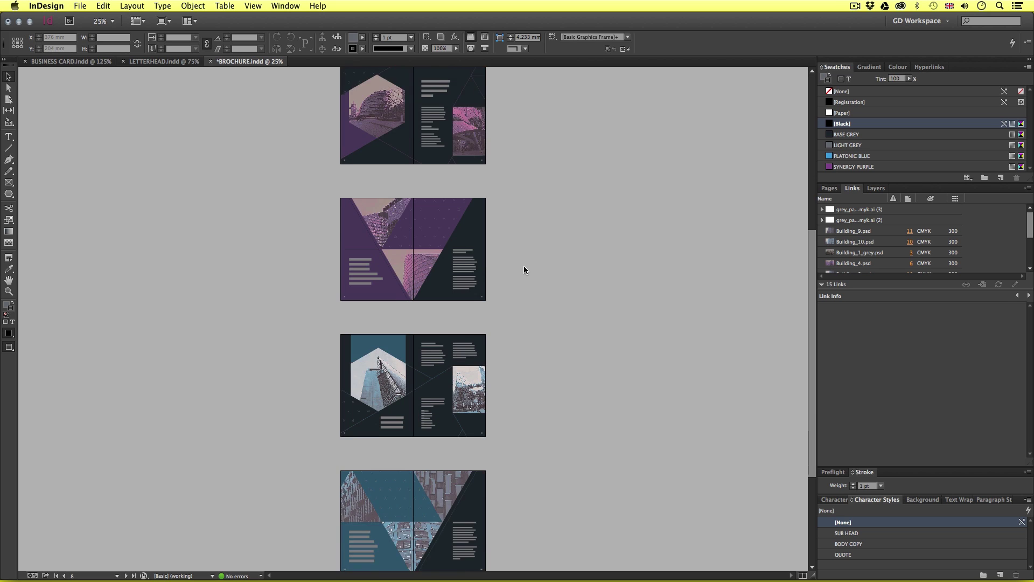
pyautogui.press('shift+super+Page_Up')
pyautogui.press('z')
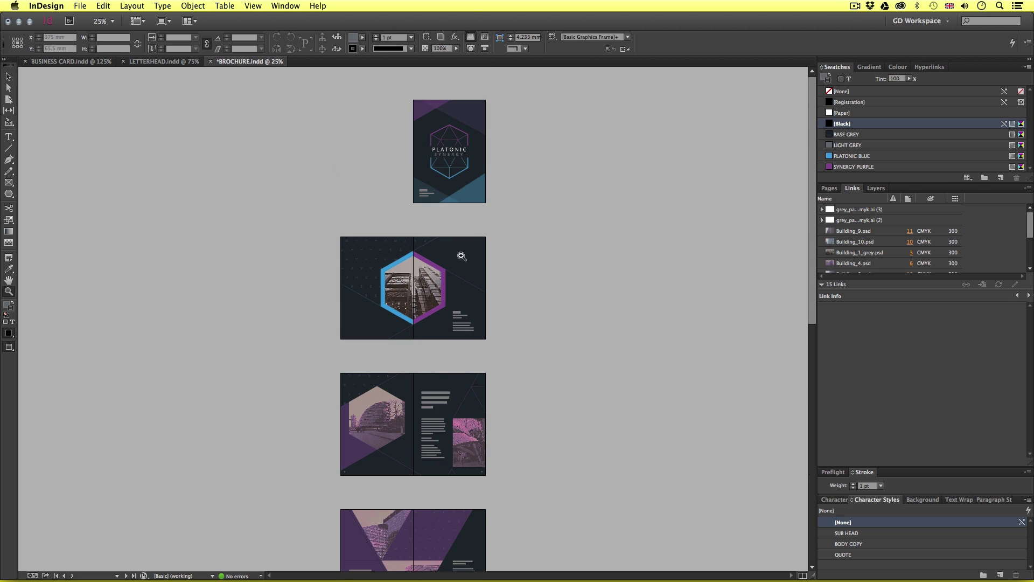
pyautogui.click(412, 178)
pyautogui.click(481, 310)
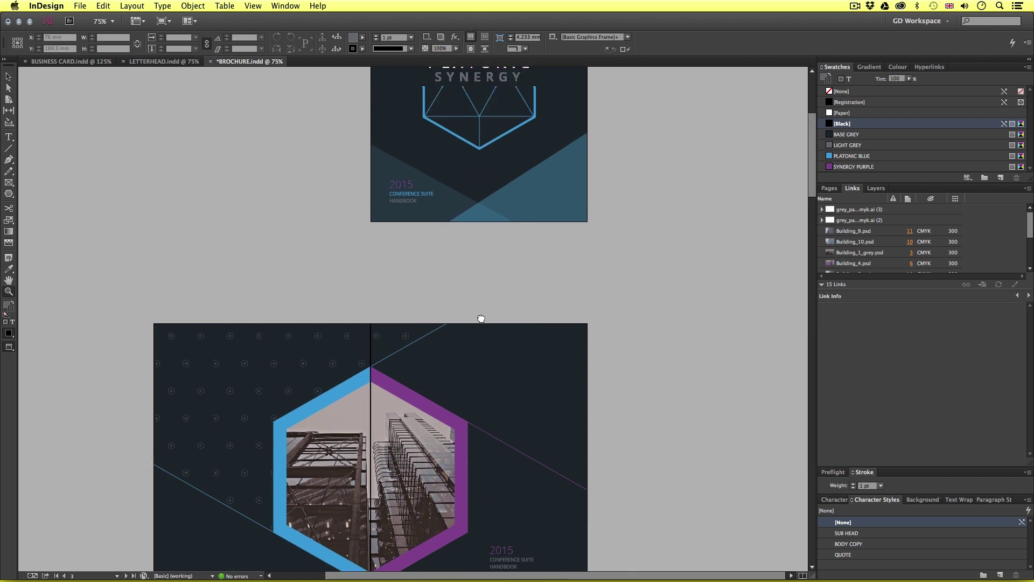
pyautogui.moveTo(480, 319); pyautogui.dragTo(482, 411)
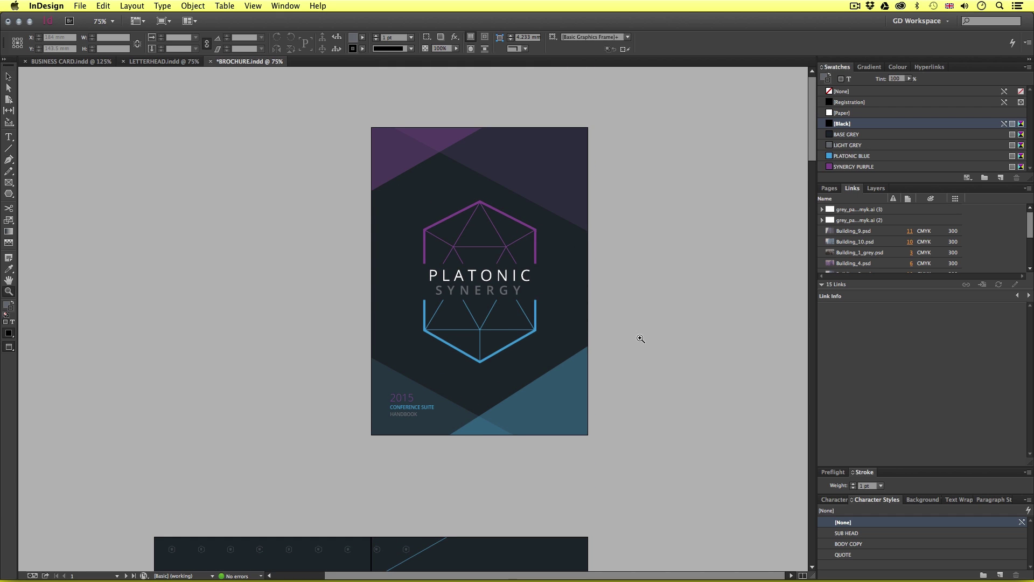
pyautogui.press('v')
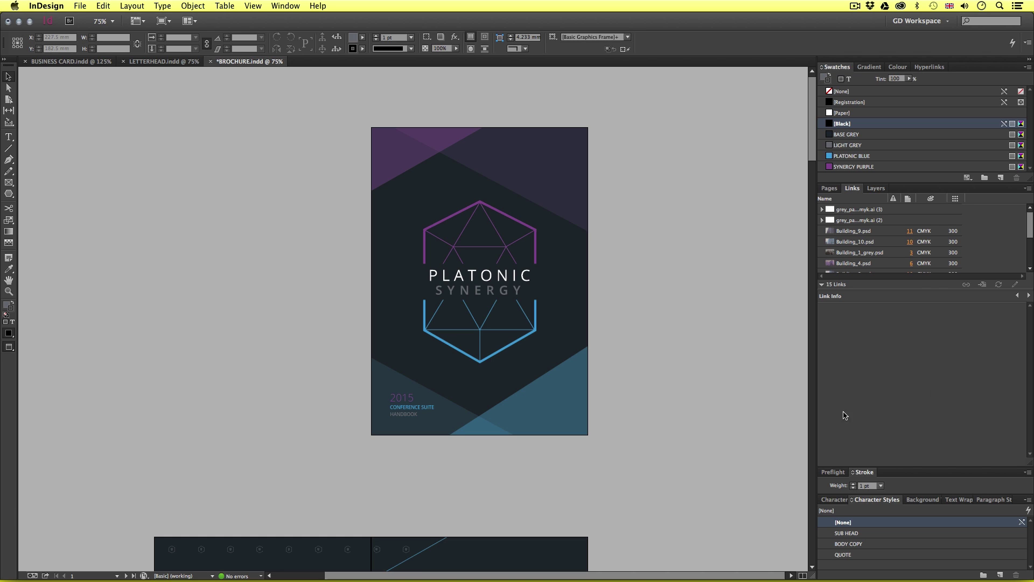
# Enlarge the list of linked images and review which link details are set to show as columns, including Colour Space and Actual PPI.
pyautogui.moveTo(913, 289); pyautogui.dragTo(912, 374)
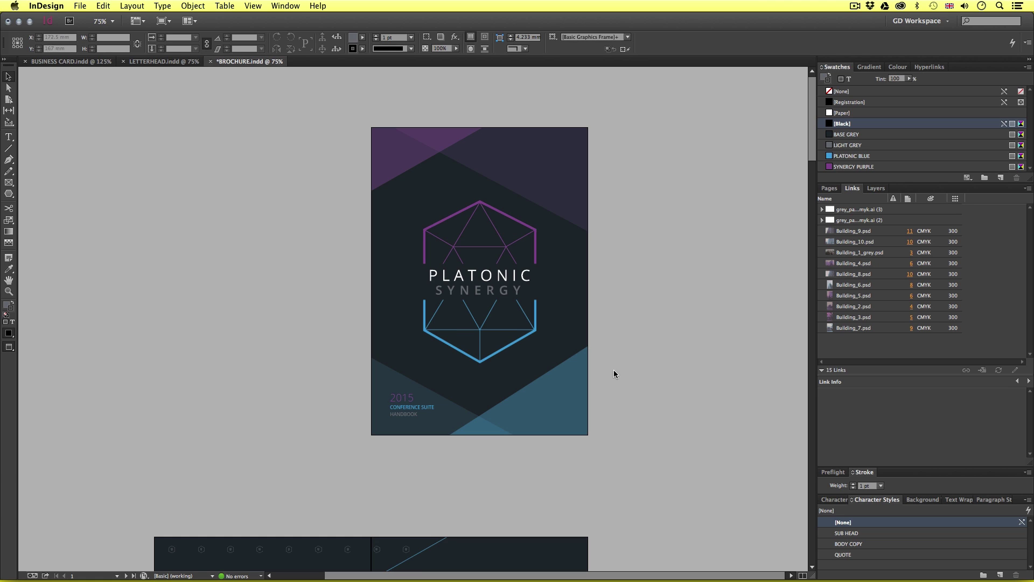
pyautogui.moveTo(613, 369); pyautogui.dragTo(255, 574)
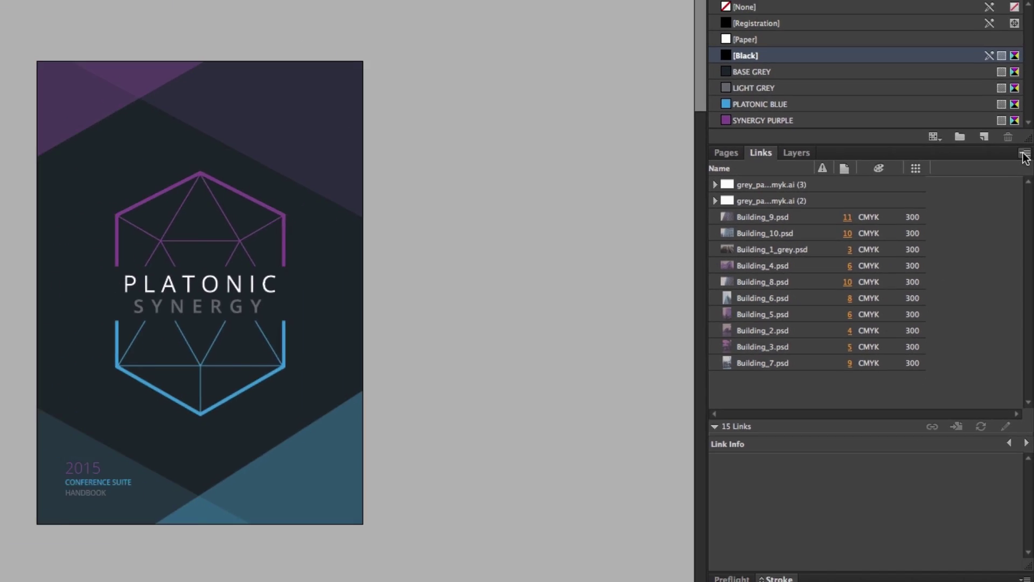
pyautogui.click(1022, 91)
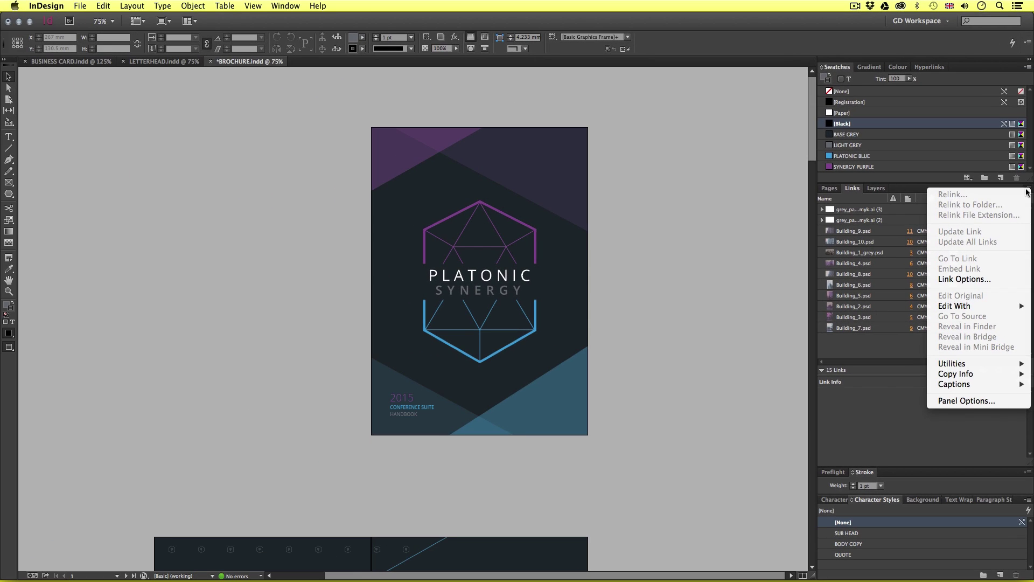
pyautogui.click(983, 401)
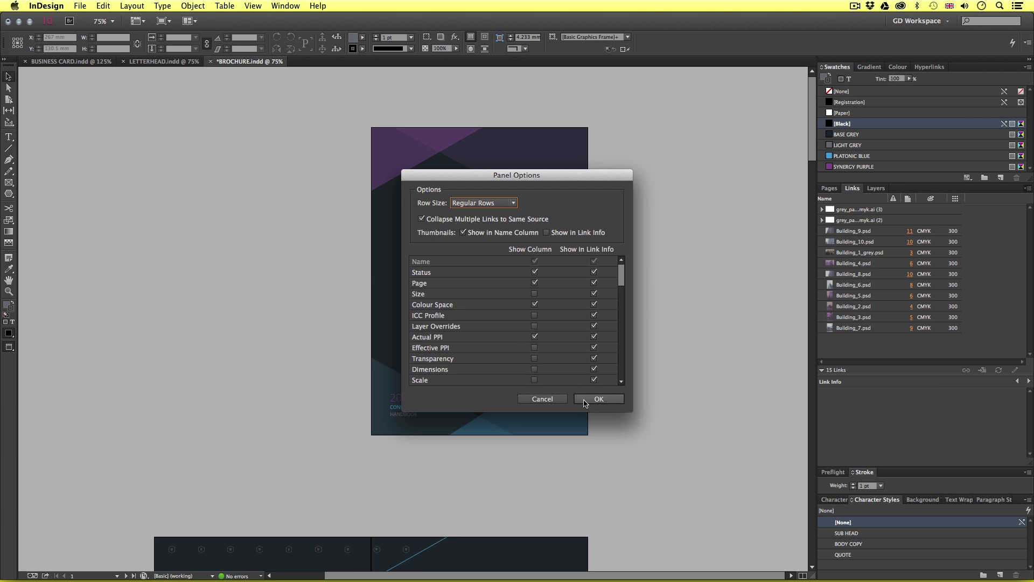
pyautogui.click(603, 399)
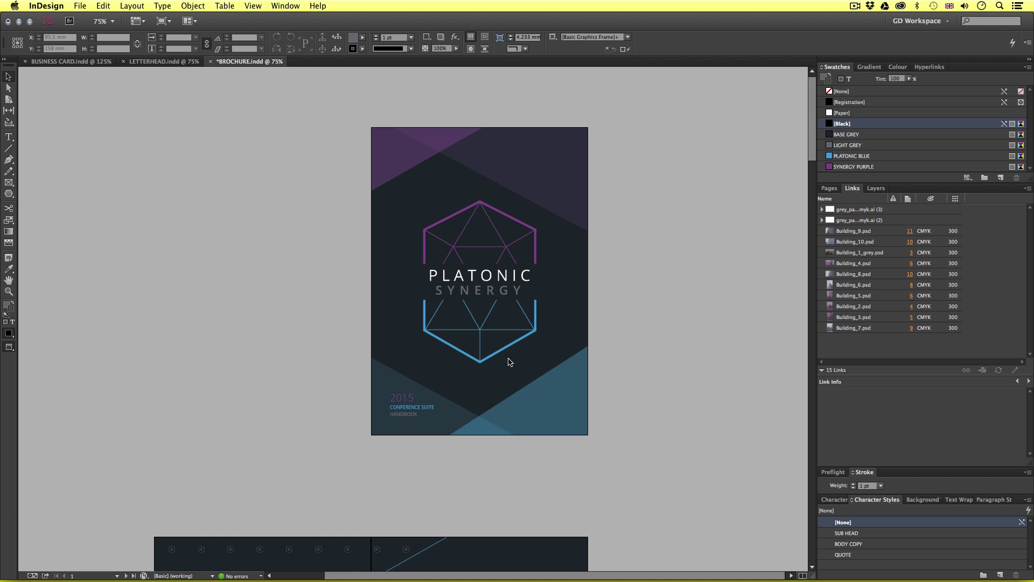
# Start exporting the brochure as BROCHURE PRINT.pdf in Adobe PDF (Print) format to the 05 - PDF EXPORT folder.
pyautogui.click(80, 7)
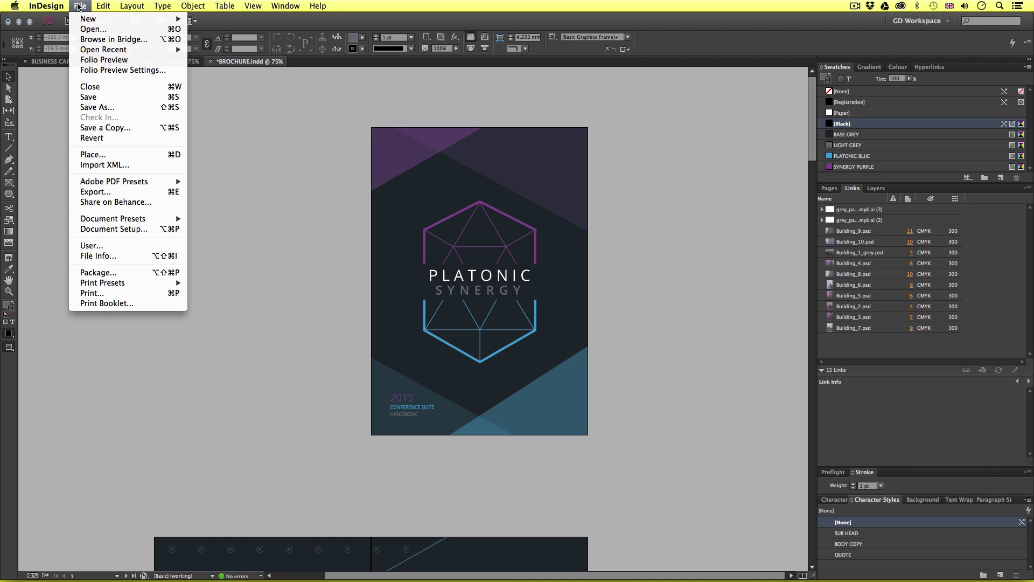
pyautogui.click(109, 195)
pyautogui.click(431, 189)
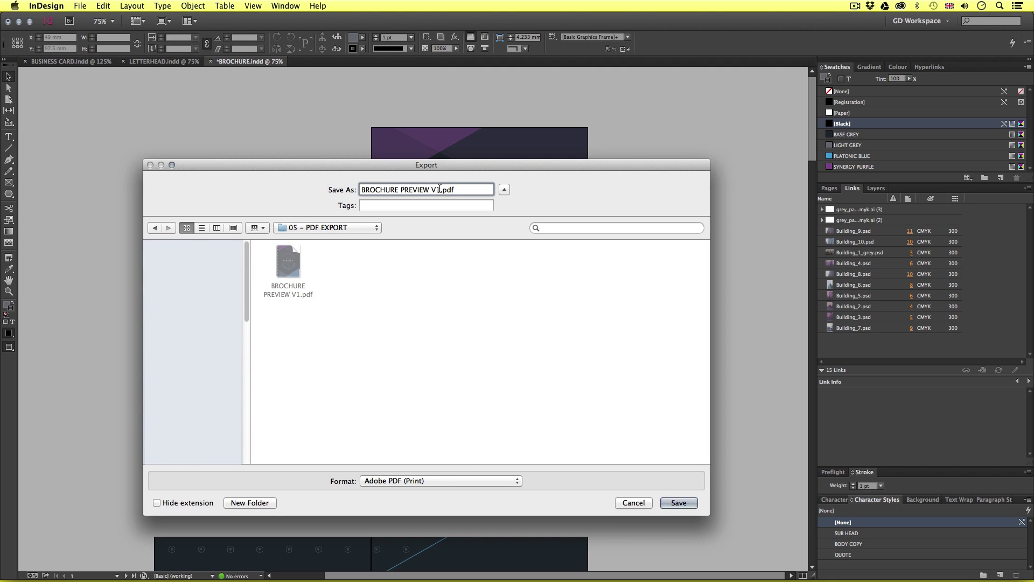
pyautogui.moveTo(441, 189); pyautogui.dragTo(401, 189)
pyautogui.write('PRINT')
pyautogui.click(413, 481)
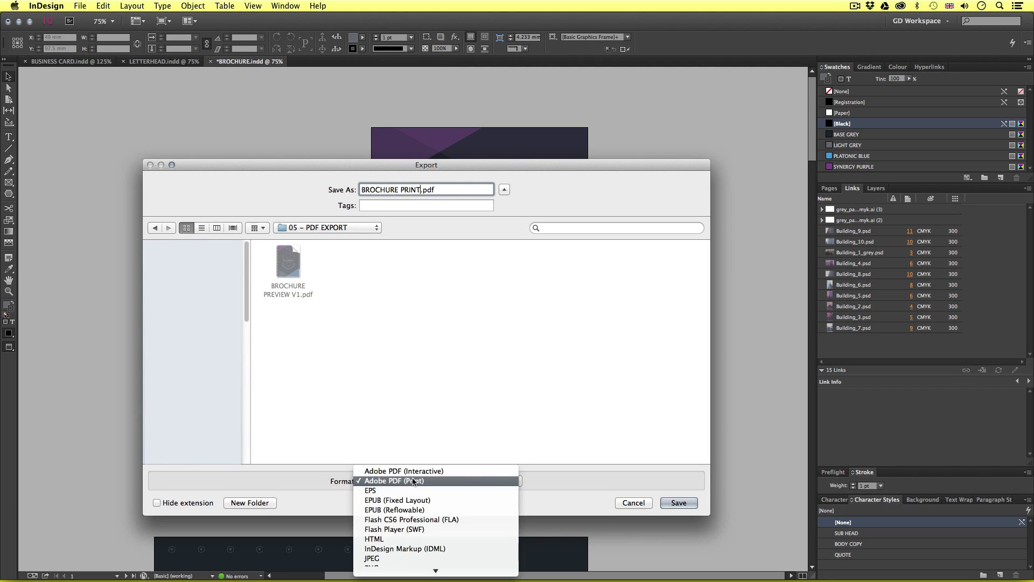
pyautogui.click(413, 481)
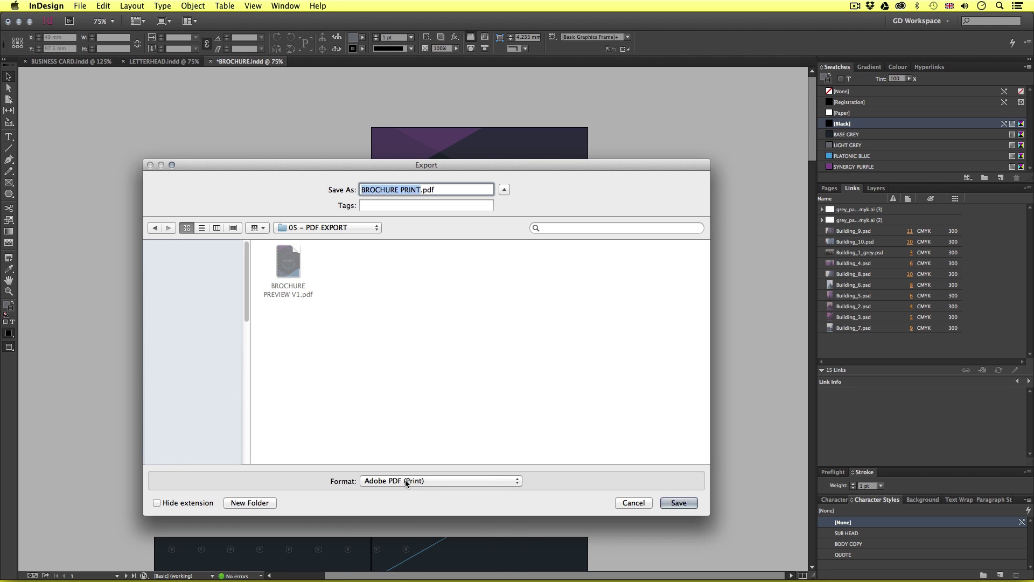
pyautogui.click(677, 503)
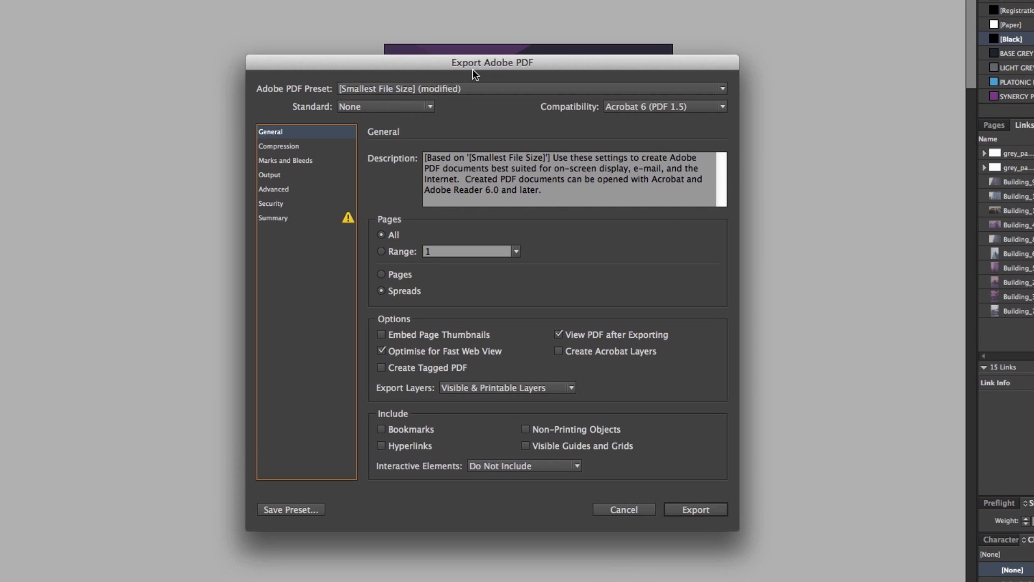
# Apply the High Quality Print preset and set all pages to export as individual pages.
pyautogui.click(455, 89)
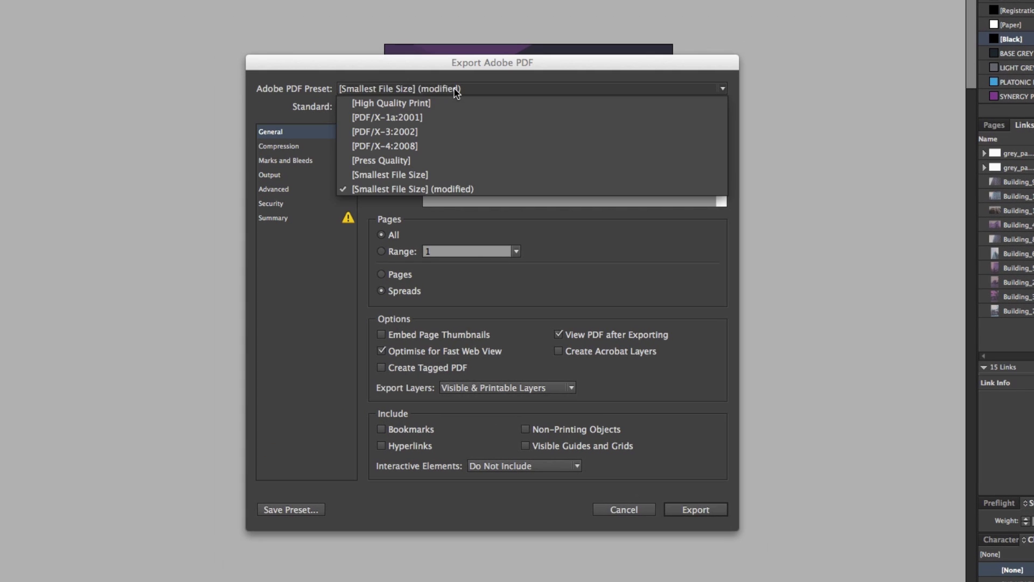
pyautogui.click(457, 102)
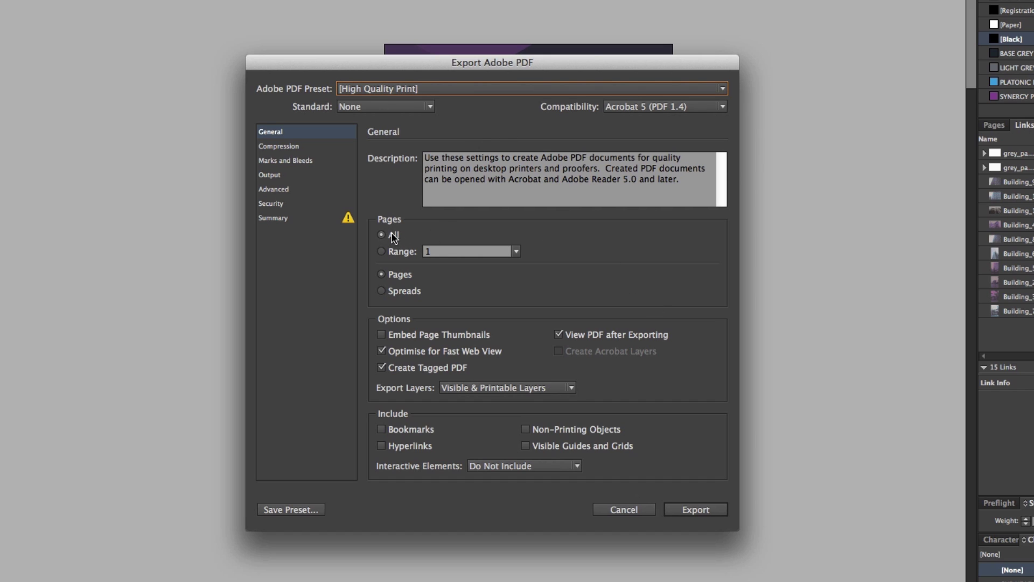
pyautogui.click(403, 293)
pyautogui.click(400, 275)
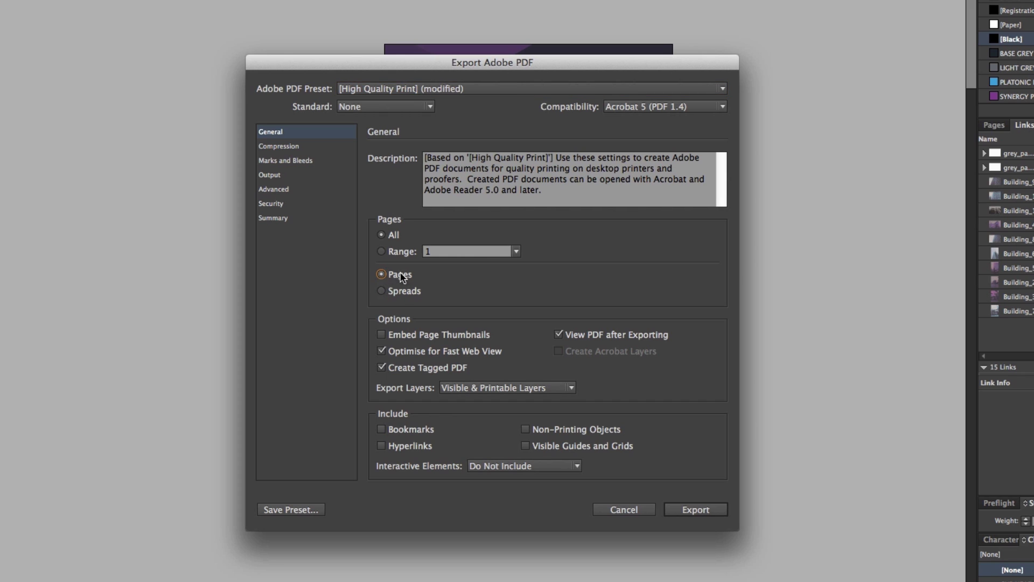
# Disable Optimise for Fast Web View and keep the exported layers set to Visible & Printable Layers.
pyautogui.click(381, 351)
pyautogui.click(517, 388)
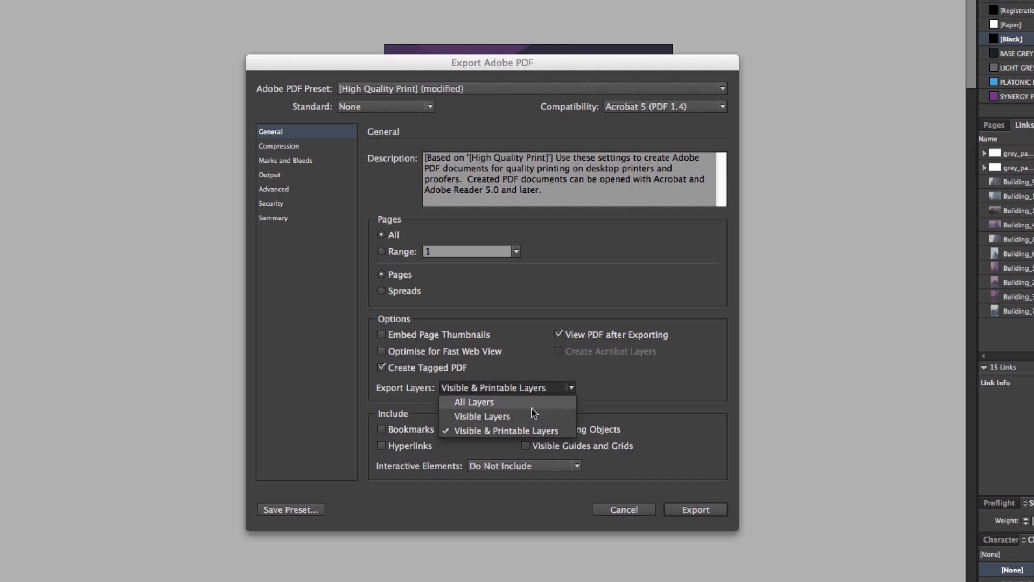
pyautogui.click(495, 431)
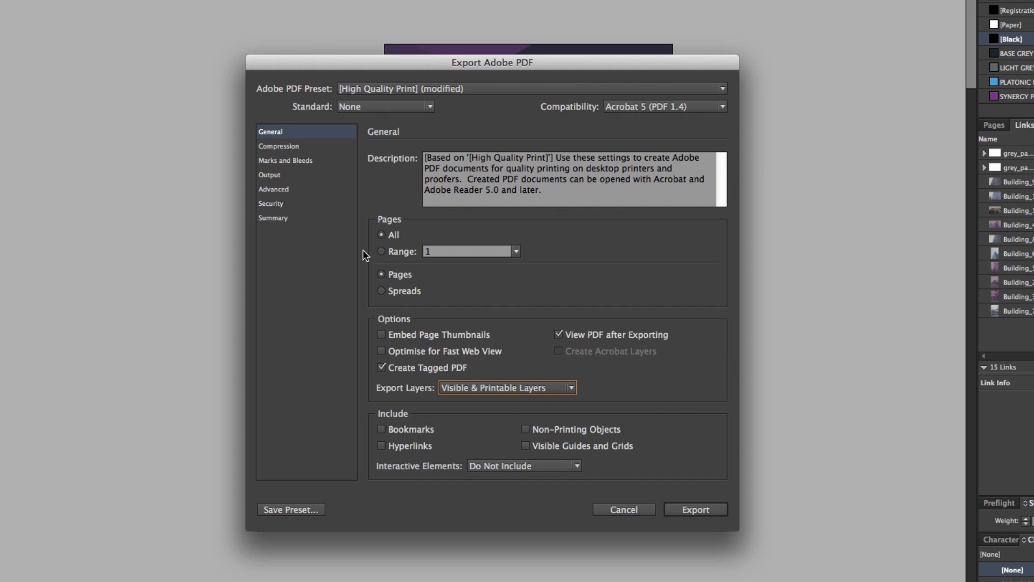
# Review the image compression settings and include all printer's marks in the brochure's print PDF.
pyautogui.click(305, 147)
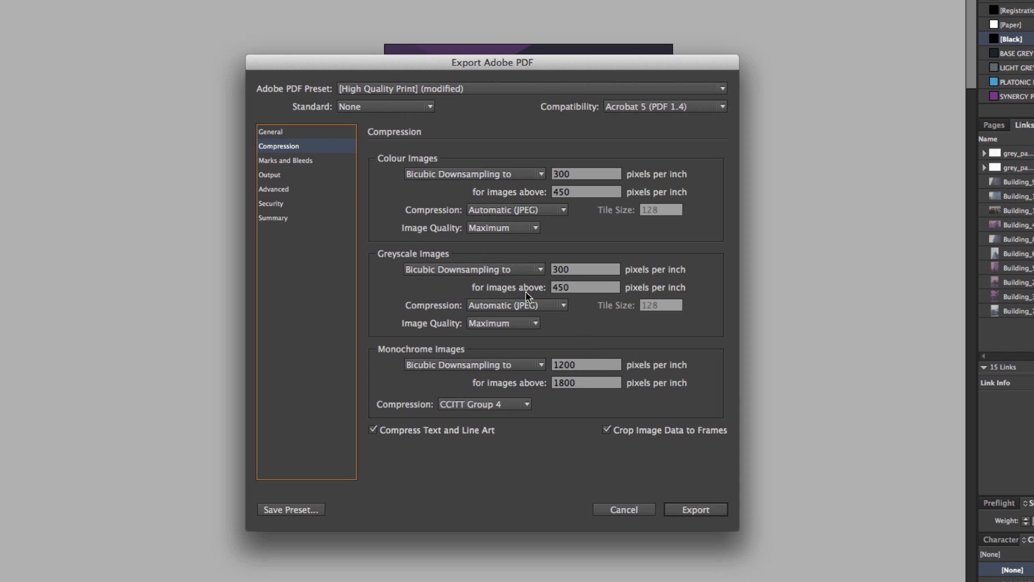
pyautogui.click(308, 161)
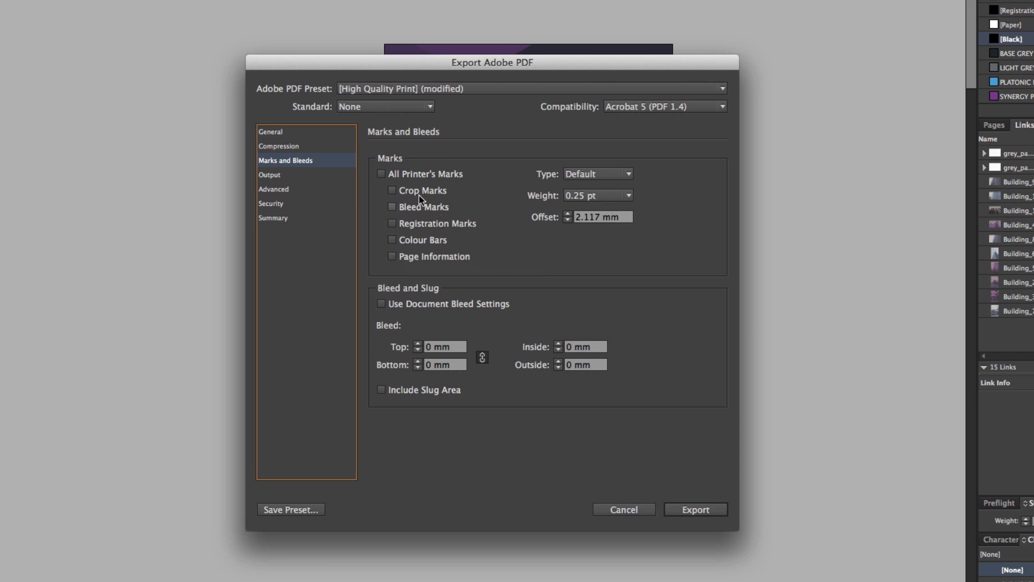
pyautogui.click(382, 174)
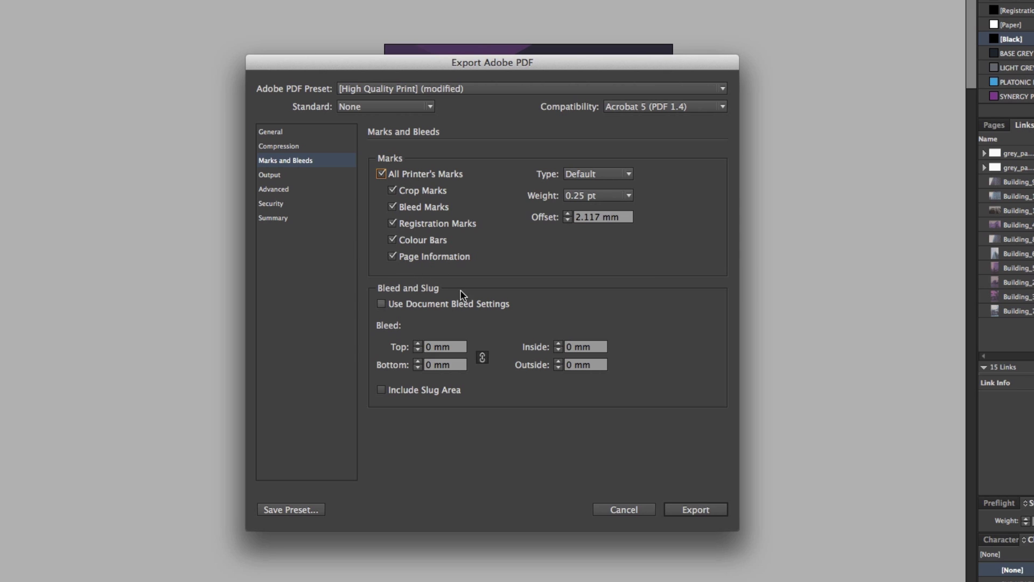
# Try switching individual printer's marks on and off, finishing with all of them enabled.
pyautogui.click(382, 174)
pyautogui.click(393, 191)
pyautogui.click(392, 240)
pyautogui.click(392, 223)
pyautogui.click(392, 207)
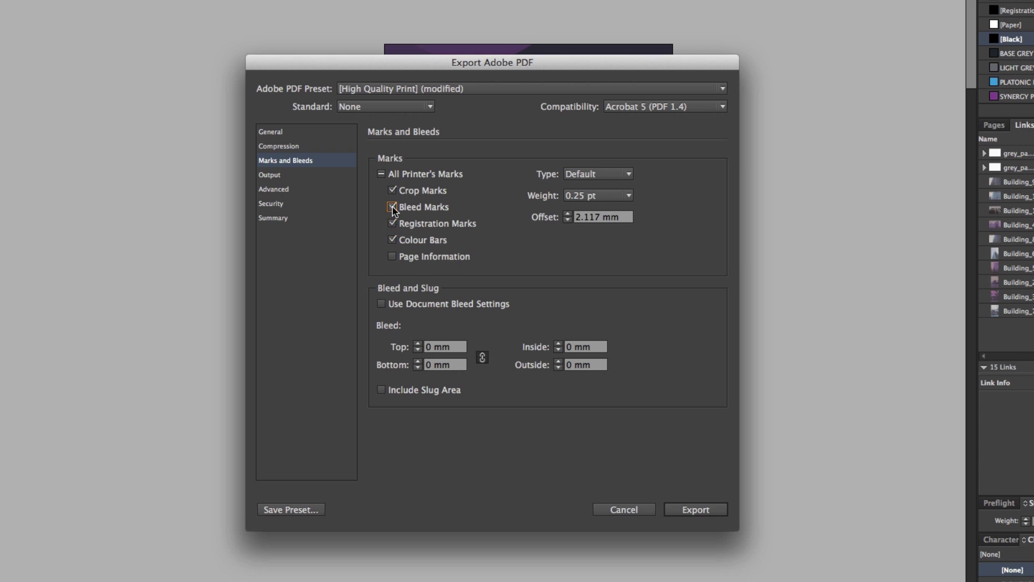
pyautogui.click(382, 174)
# Apply the document bleed settings to the brochure's print PDF and export it.
pyautogui.click(382, 305)
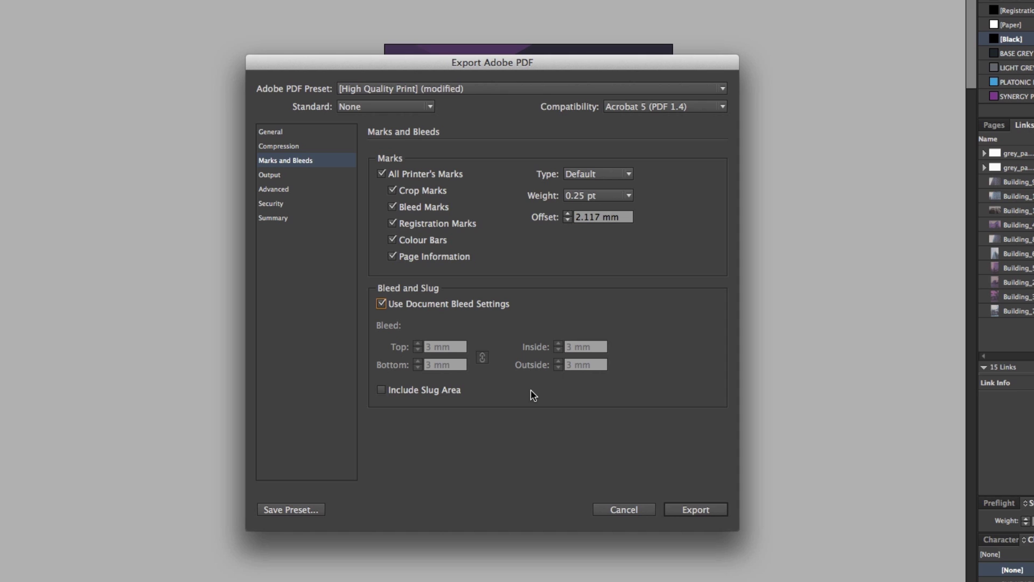
pyautogui.click(434, 303)
pyautogui.doubleClick(426, 347)
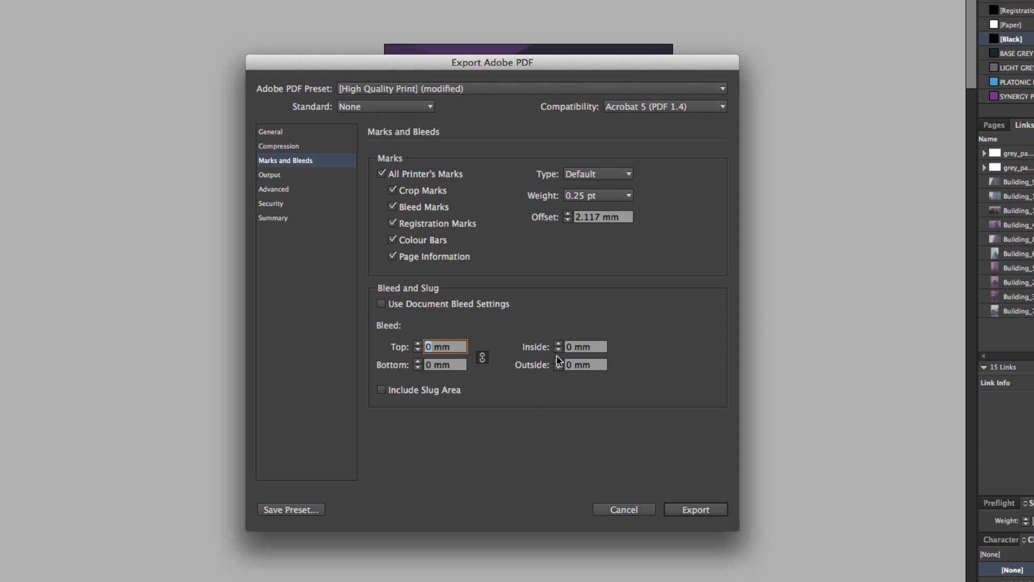
pyautogui.click(570, 348)
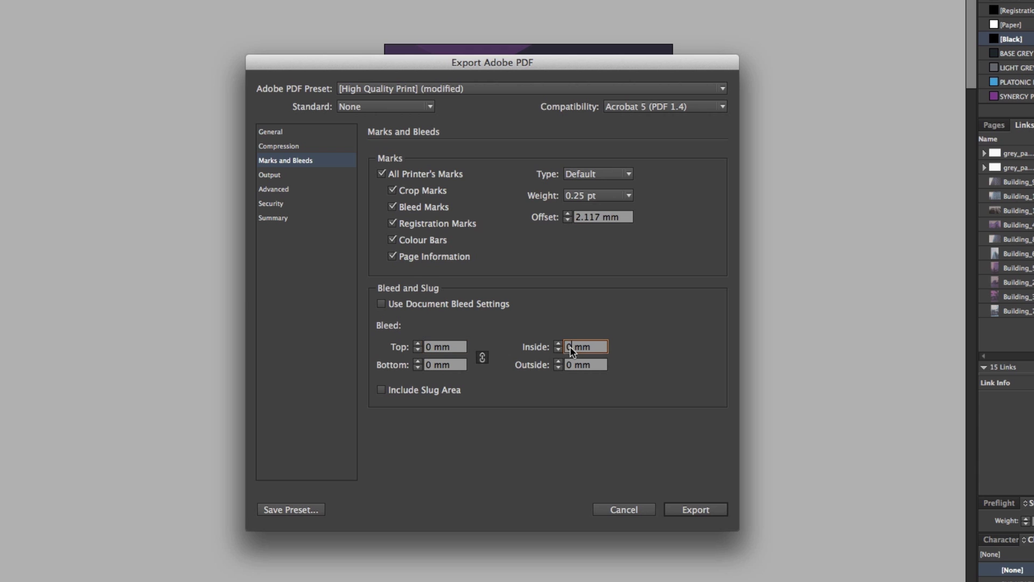
pyautogui.click(382, 304)
pyautogui.click(293, 132)
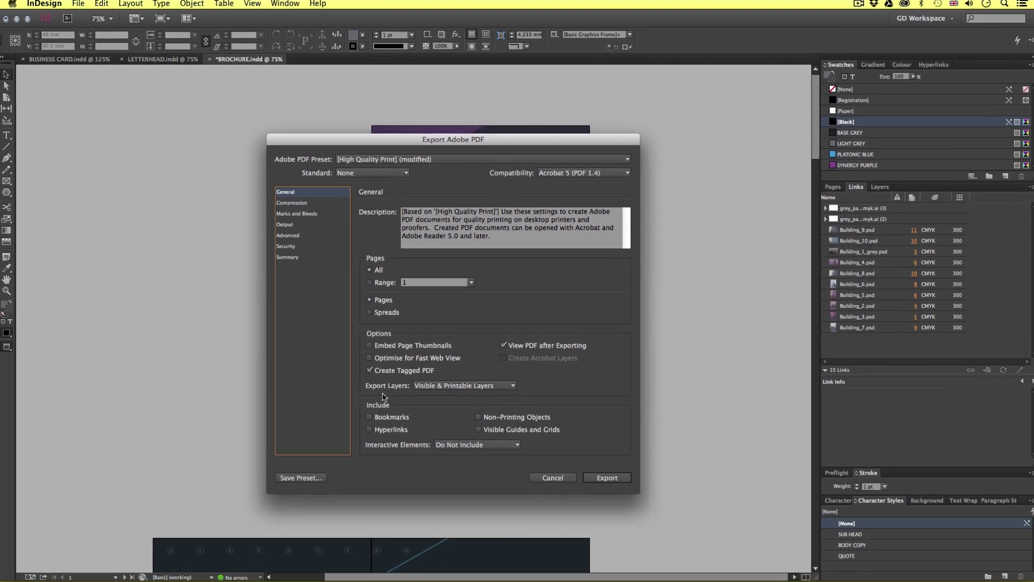
pyautogui.click(605, 478)
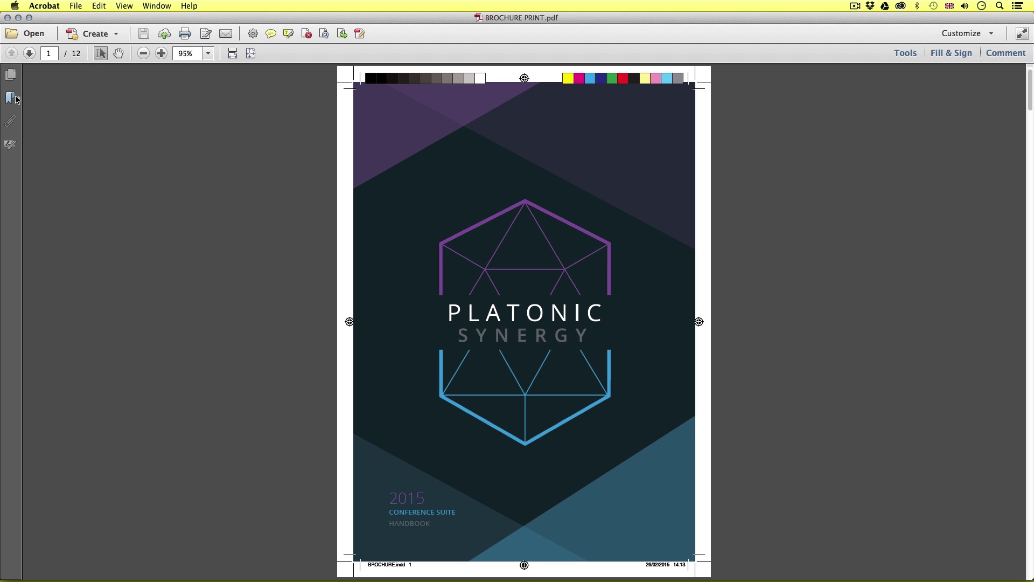
# Show the page thumbnails of BROCHURE PRINT.pdf and examine the single pages, from front to back cover, with their printer's marks and bleed.
pyautogui.click(9, 75)
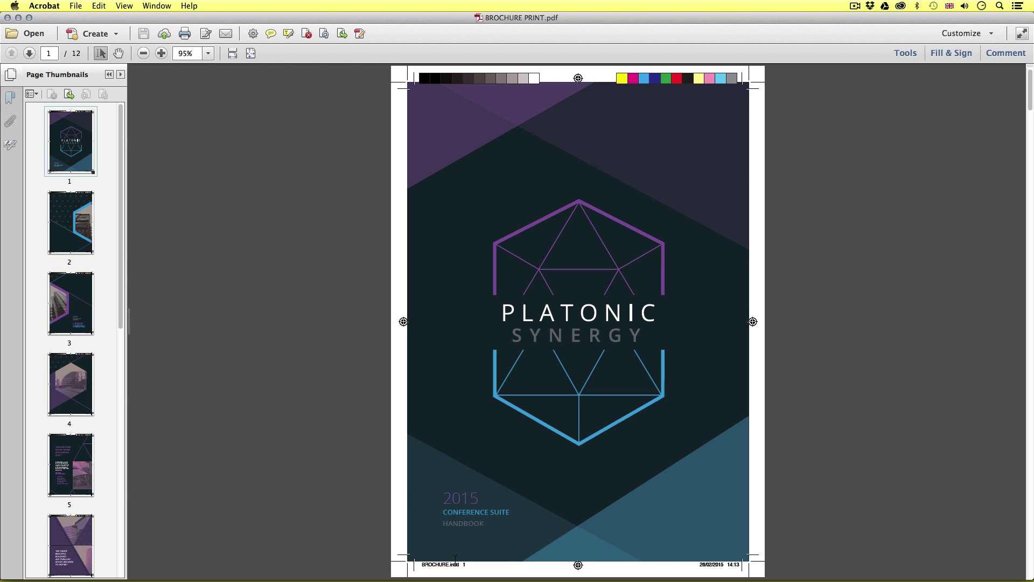
pyautogui.click(71, 220)
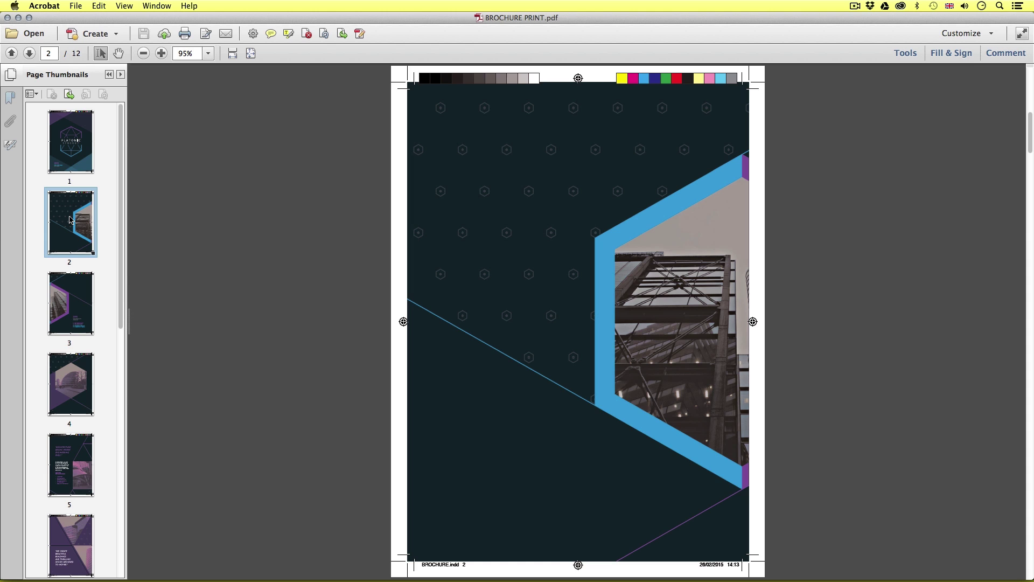
pyautogui.click(69, 292)
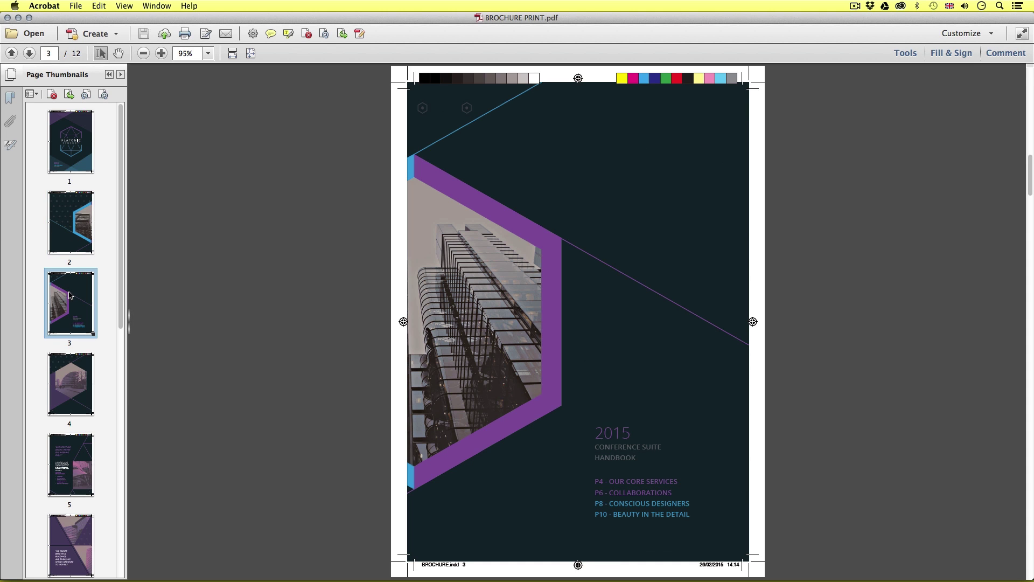
pyautogui.click(77, 377)
pyautogui.click(77, 472)
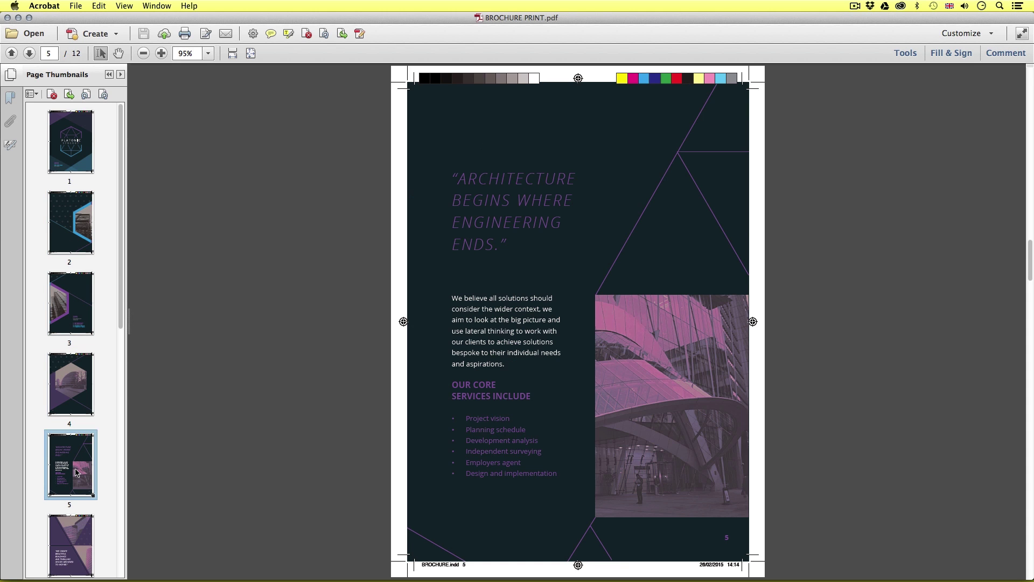
pyautogui.click(77, 534)
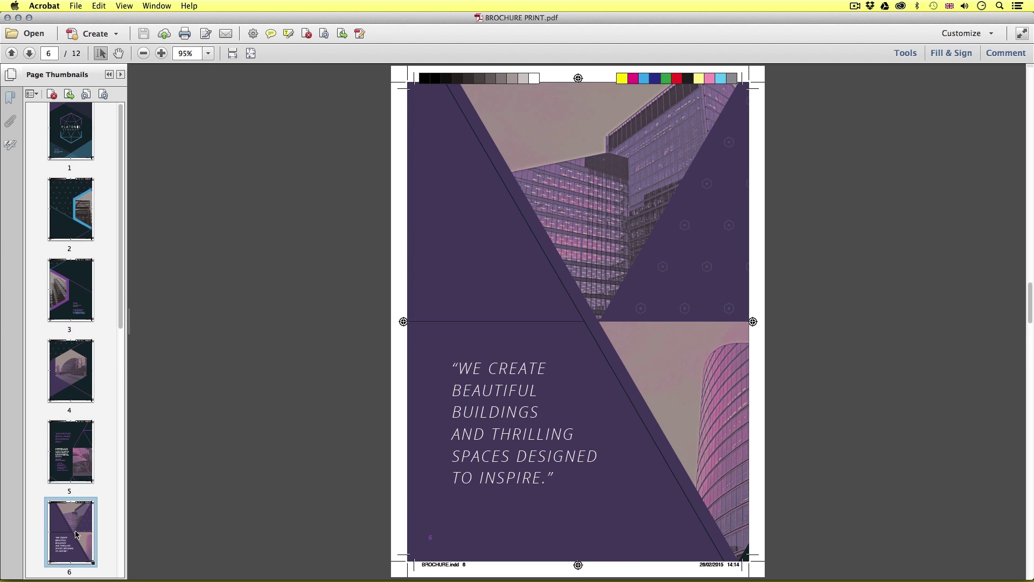
pyautogui.click(75, 452)
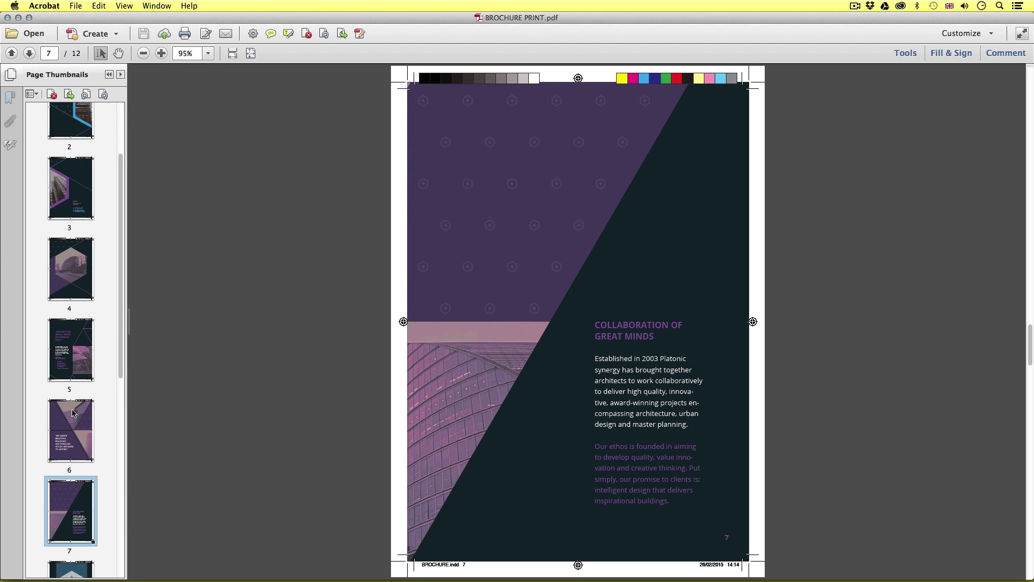
pyautogui.click(74, 464)
pyautogui.scroll(-2, 75, 464)
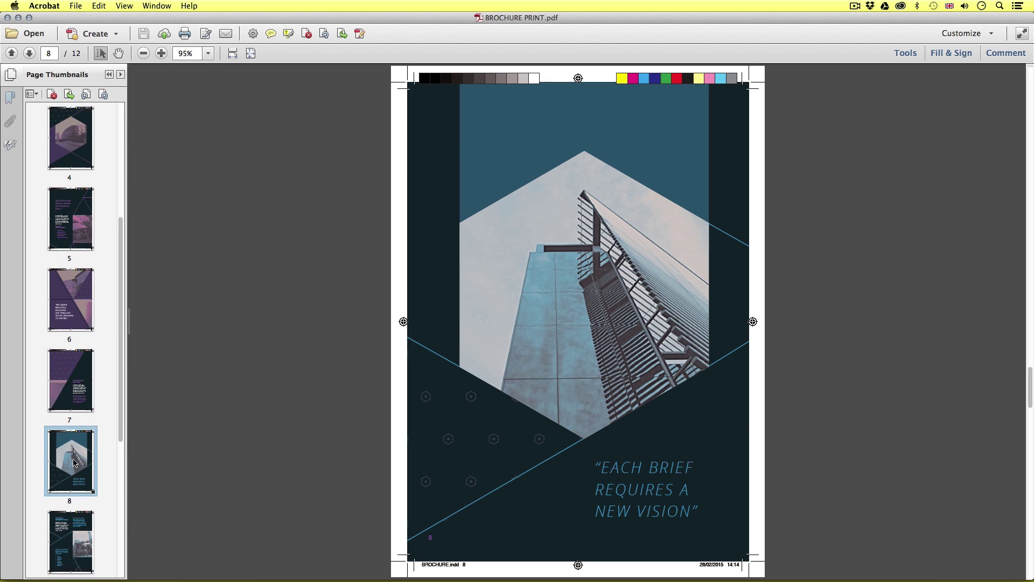
pyautogui.click(74, 512)
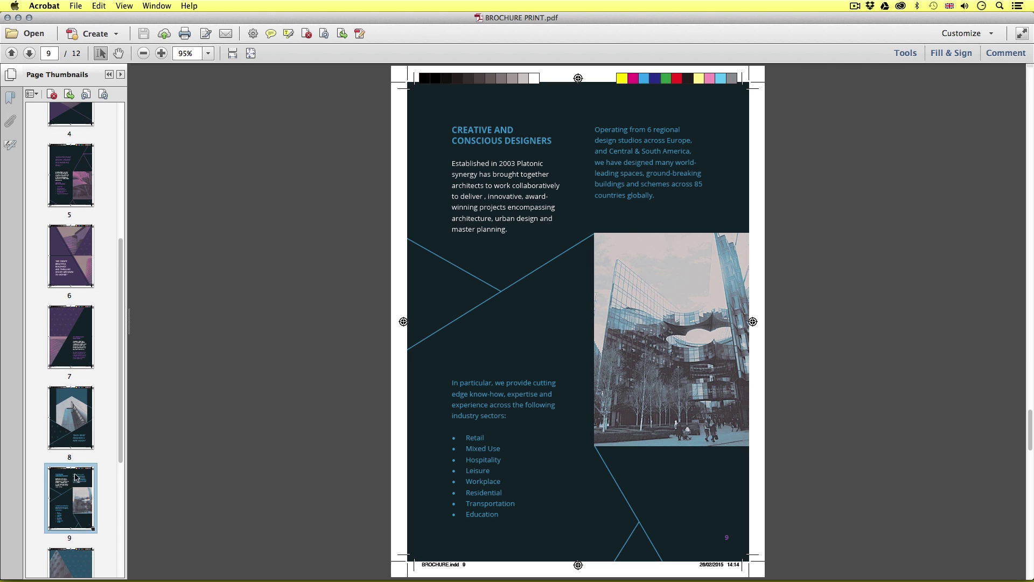
pyautogui.scroll(-2, 78, 472)
pyautogui.click(78, 518)
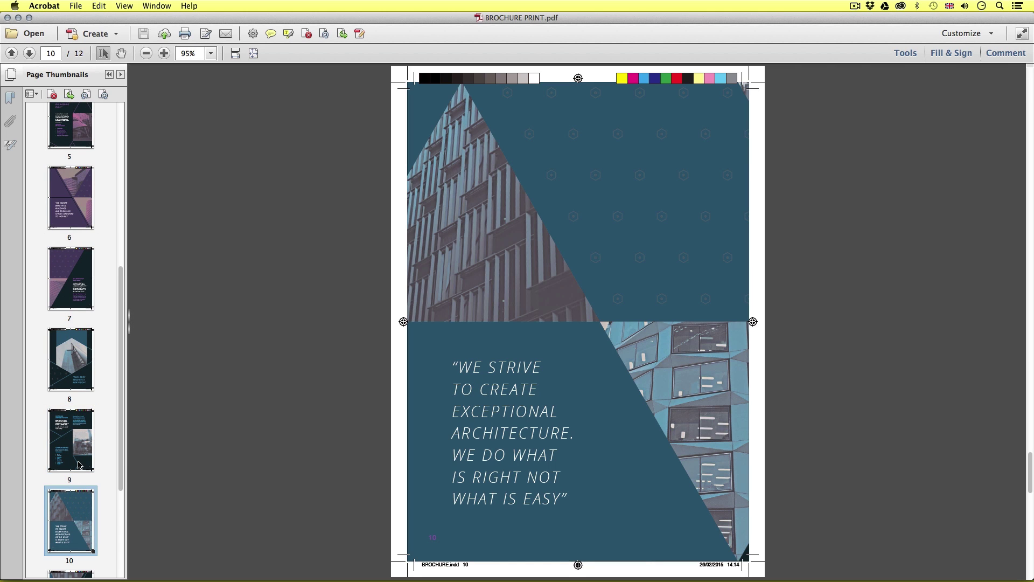
pyautogui.scroll(-2, 79, 465)
pyautogui.click(78, 516)
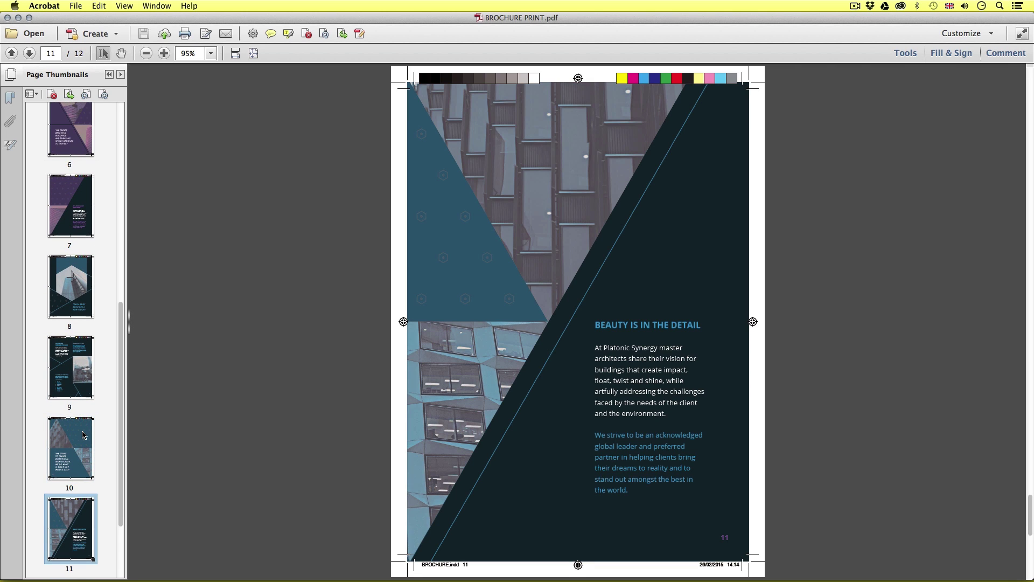
pyautogui.scroll(-2, 84, 435)
pyautogui.click(85, 519)
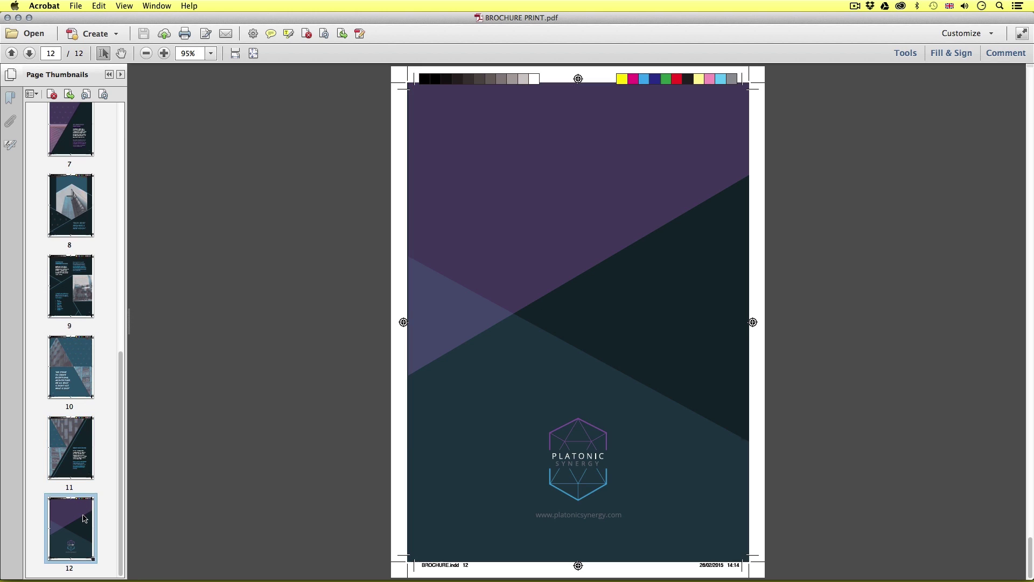
pyautogui.click(72, 361)
pyautogui.scroll(10, 72, 365)
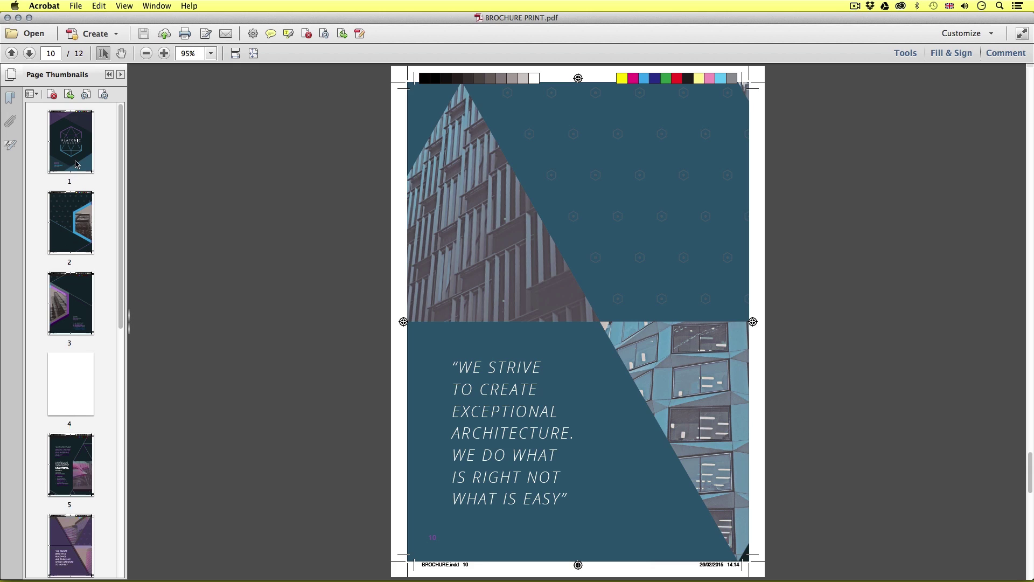
pyautogui.click(77, 164)
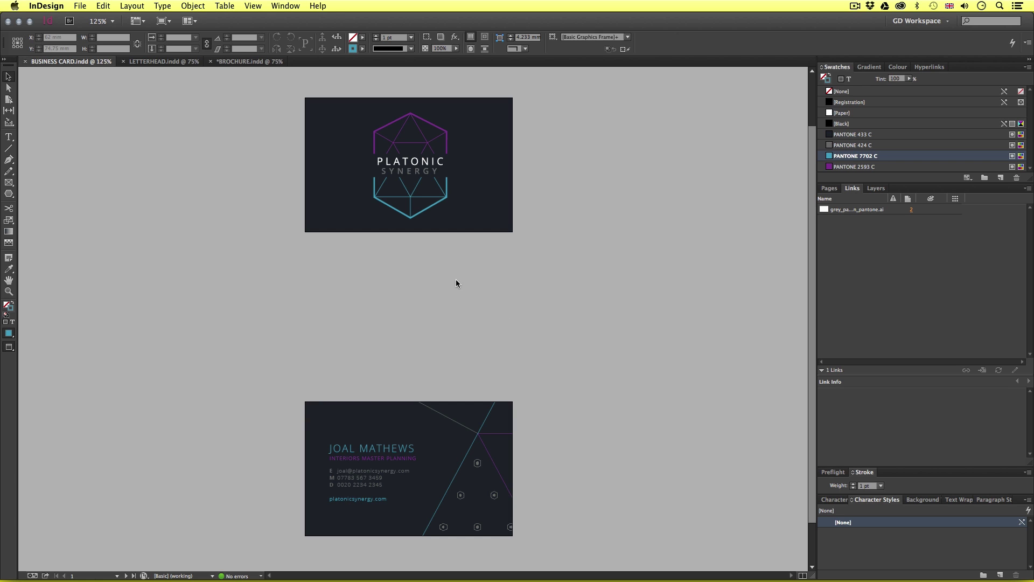
# Start exporting BUSINESS CARD.indd from InDesign and choose the 05 - PDF EXPORT folder inside 05 - MY PROJECT as the destination.
pyautogui.press('z')
pyautogui.click(439, 244)
pyautogui.click(422, 259)
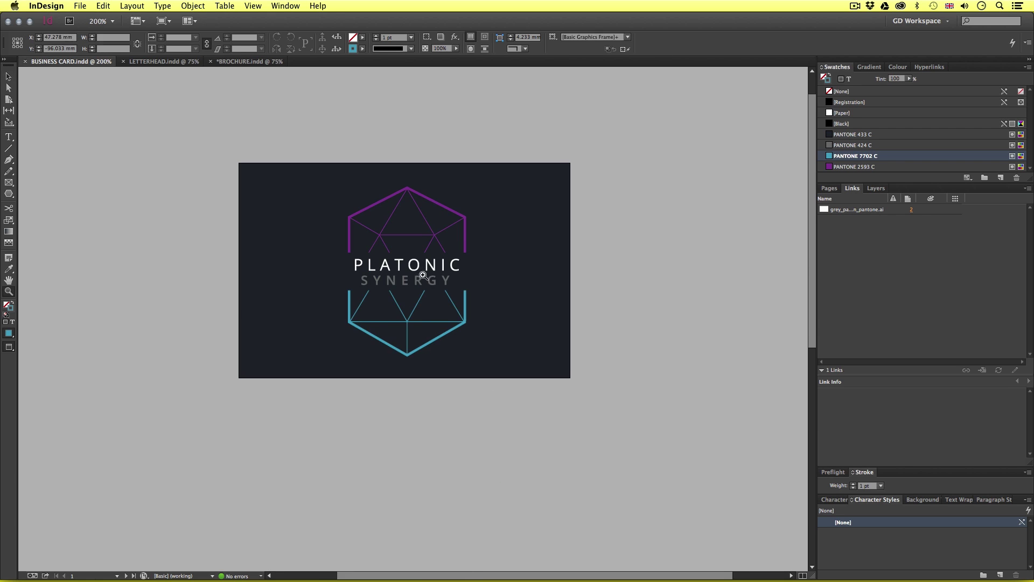
pyautogui.click(423, 276)
pyautogui.moveTo(407, 273); pyautogui.dragTo(448, 308)
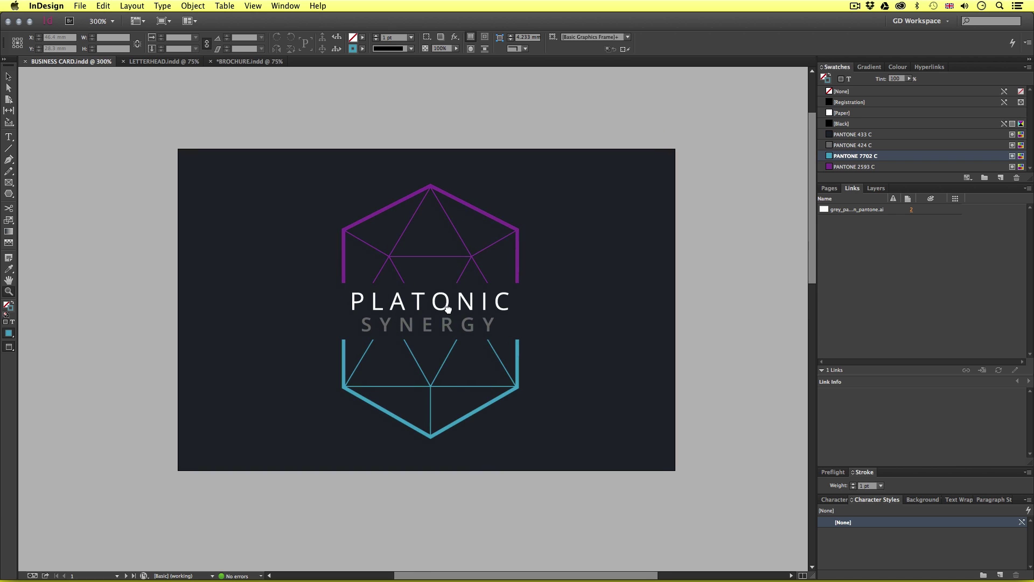
pyautogui.press('v')
pyautogui.click(79, 6)
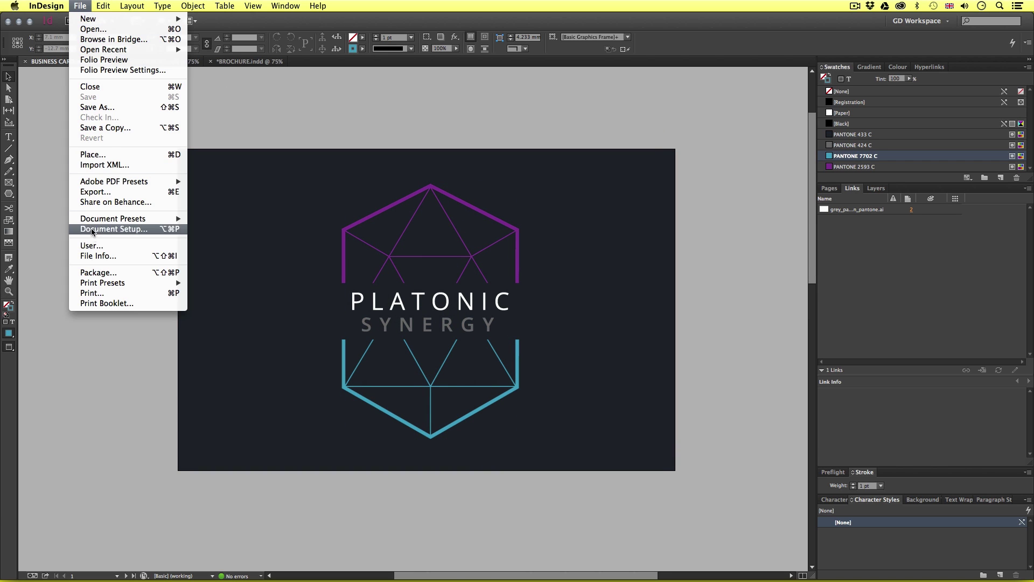
pyautogui.click(95, 192)
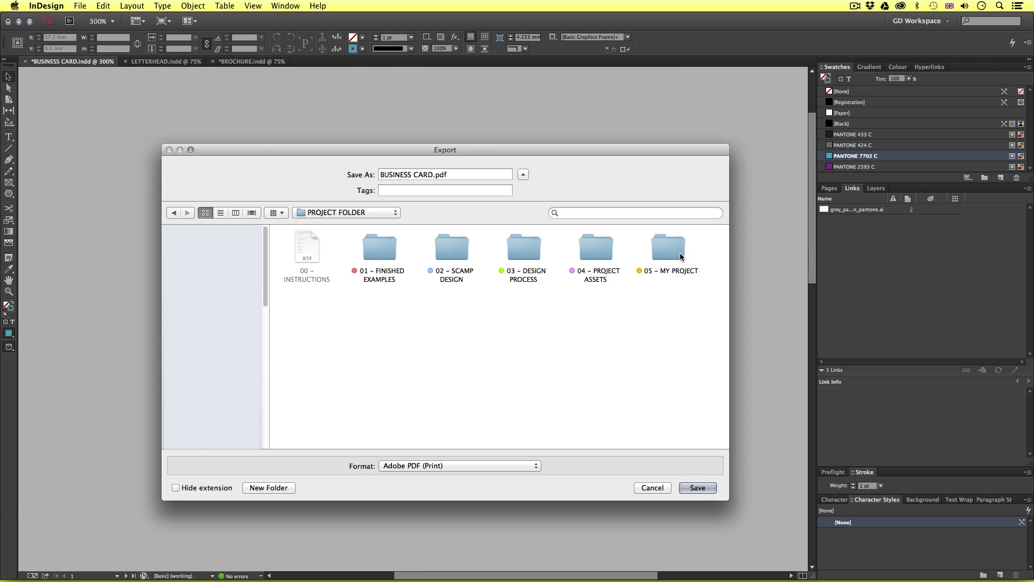
pyautogui.doubleClick(681, 257)
pyautogui.doubleClick(610, 253)
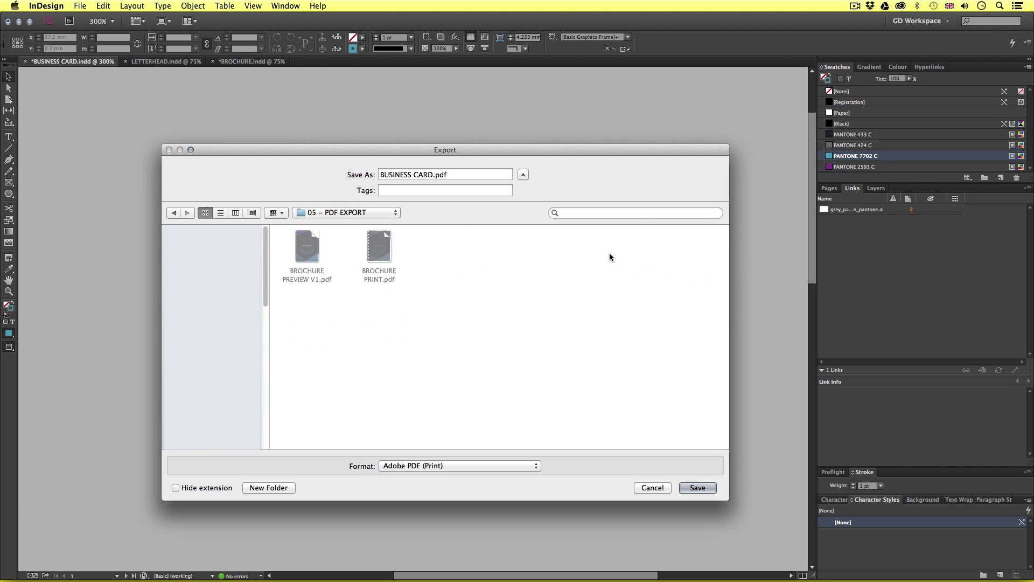
# Name the export BUSINESS CARD PRINT.pdf and save it in Adobe PDF (Print) format.
pyautogui.click(434, 174)
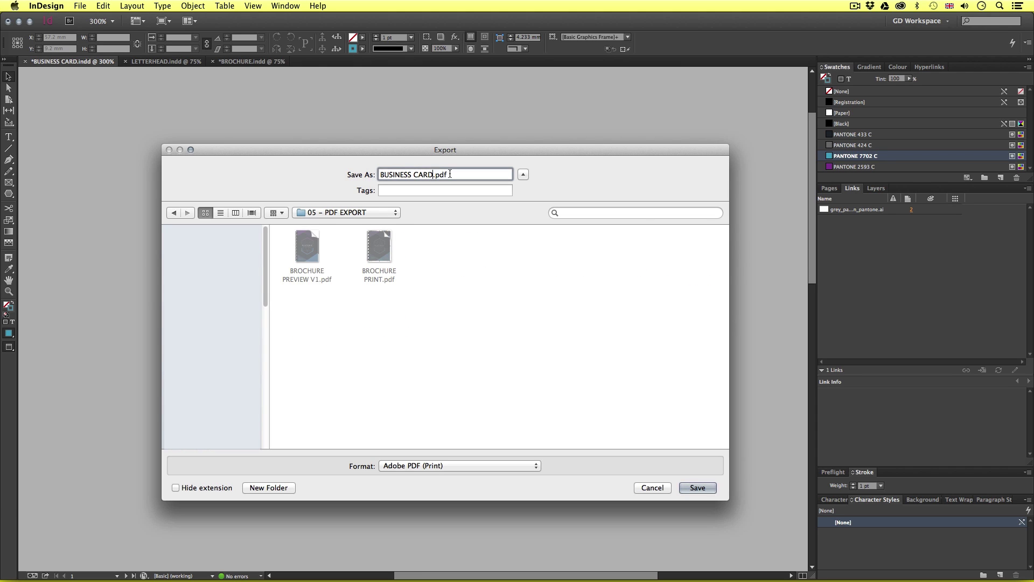
pyautogui.write('PRINT')
pyautogui.click(445, 465)
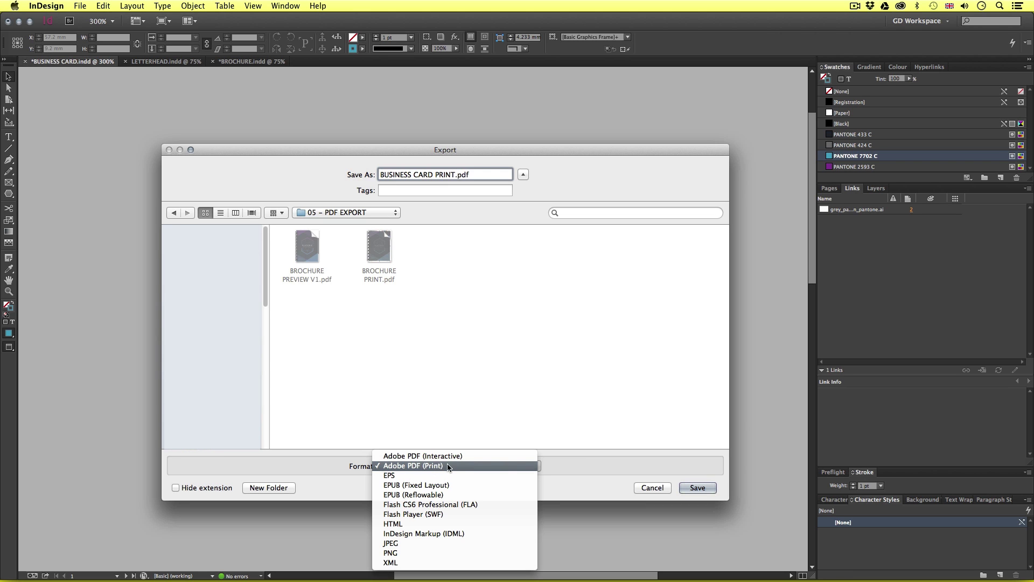
pyautogui.click(449, 467)
pyautogui.click(697, 488)
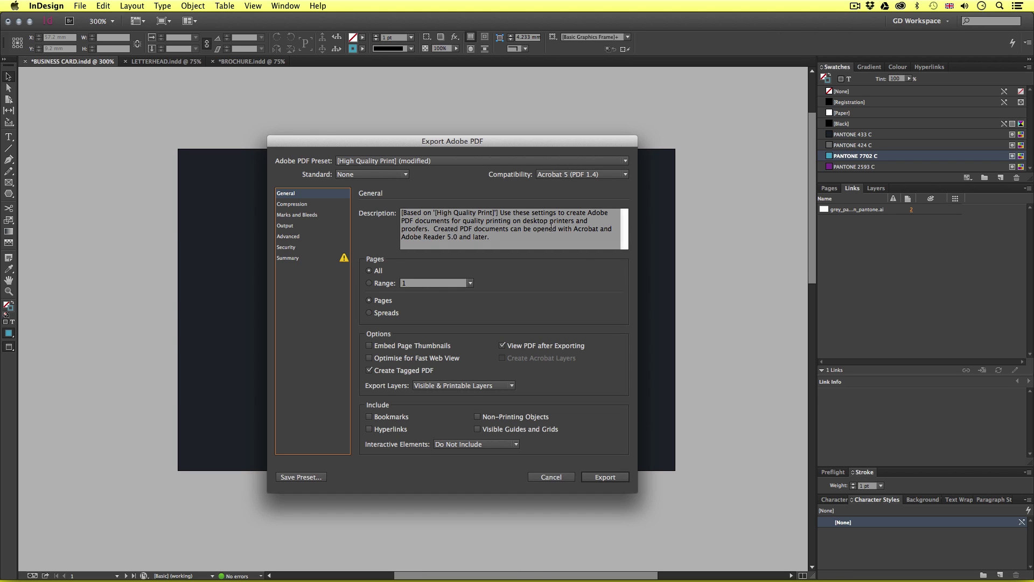
# Apply the High Quality Print preset to the business card PDF, with all printer's marks and the document bleed settings.
pyautogui.click(413, 161)
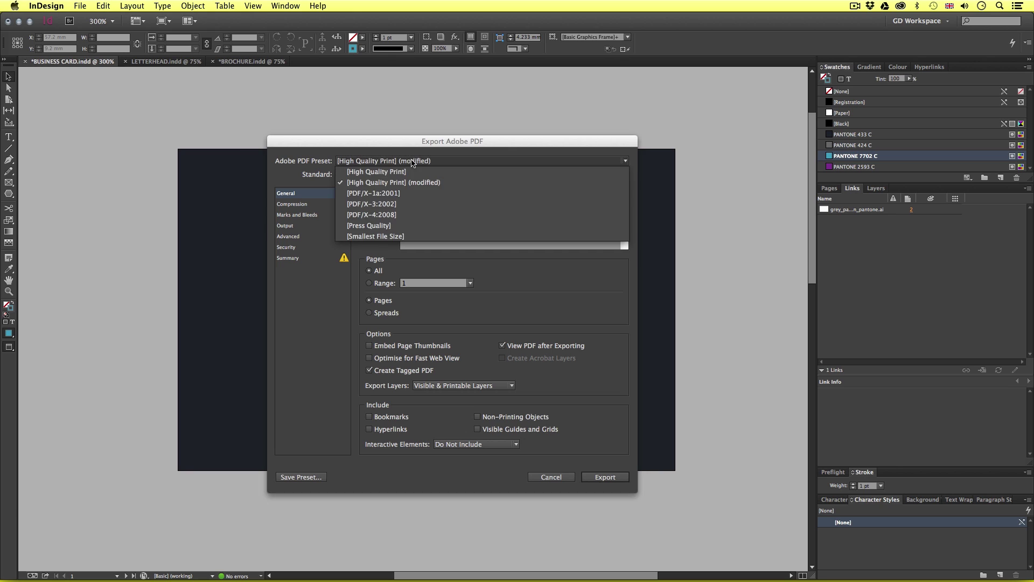
pyautogui.click(404, 174)
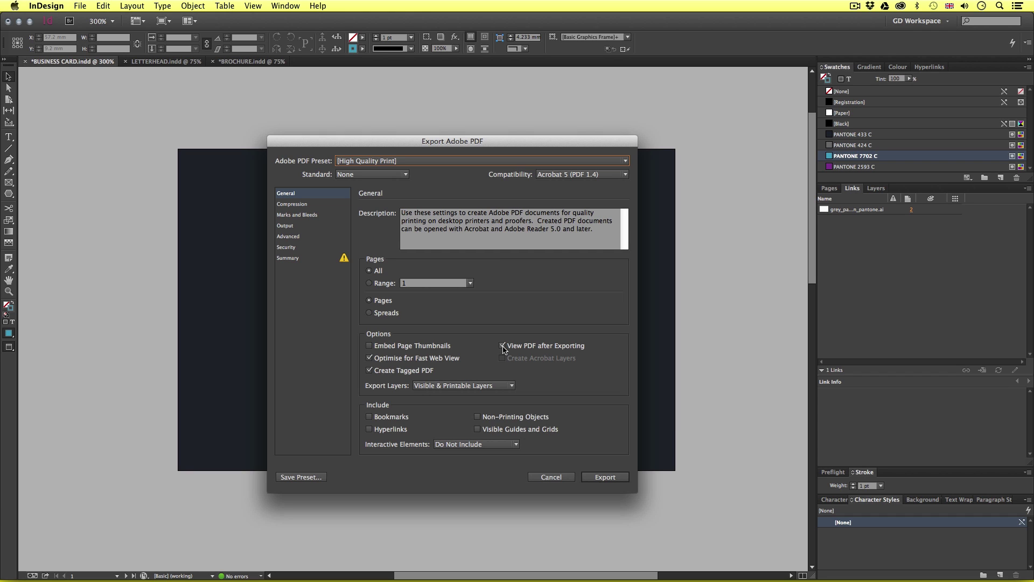
pyautogui.click(297, 215)
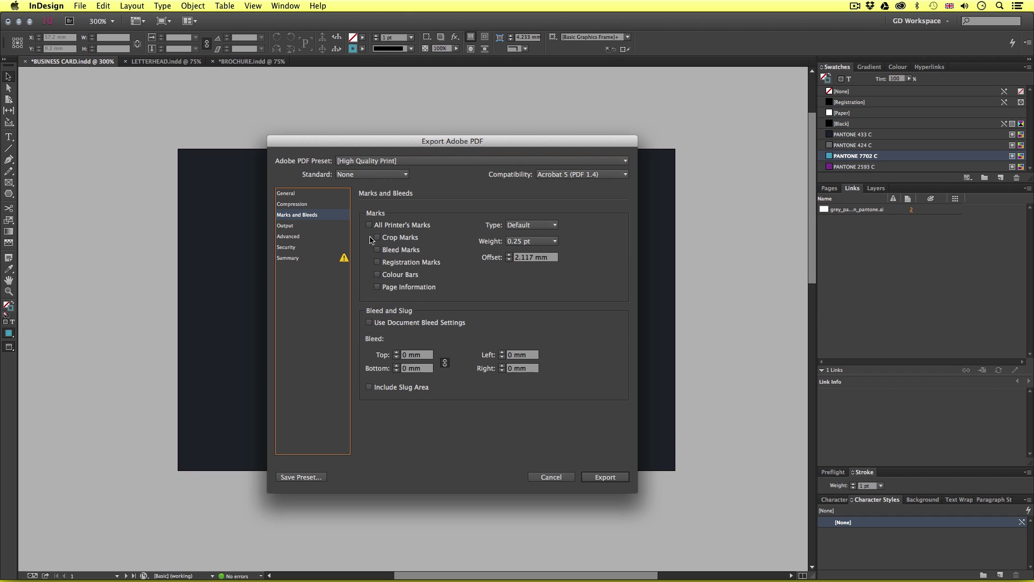
pyautogui.click(370, 226)
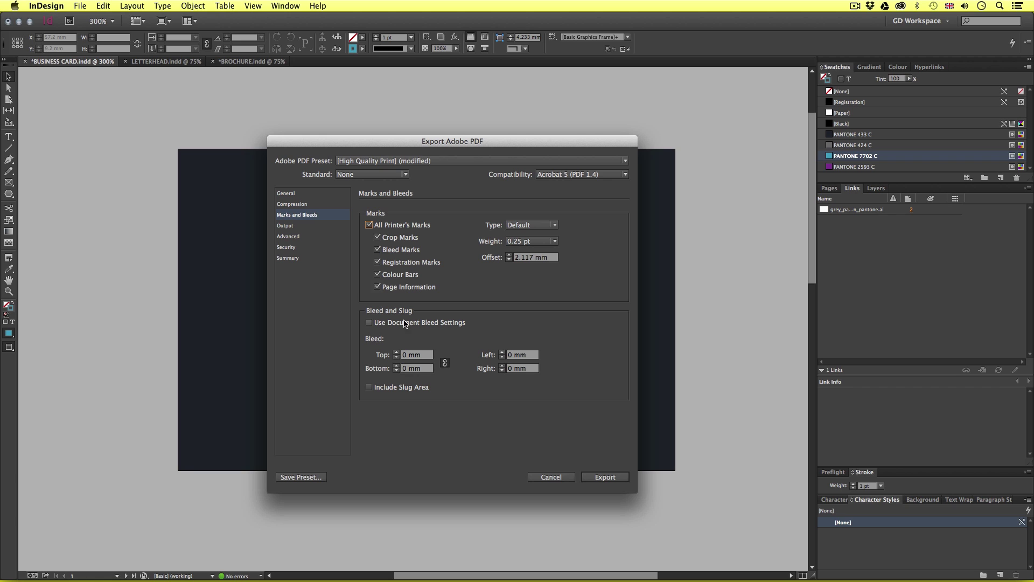
pyautogui.click(371, 323)
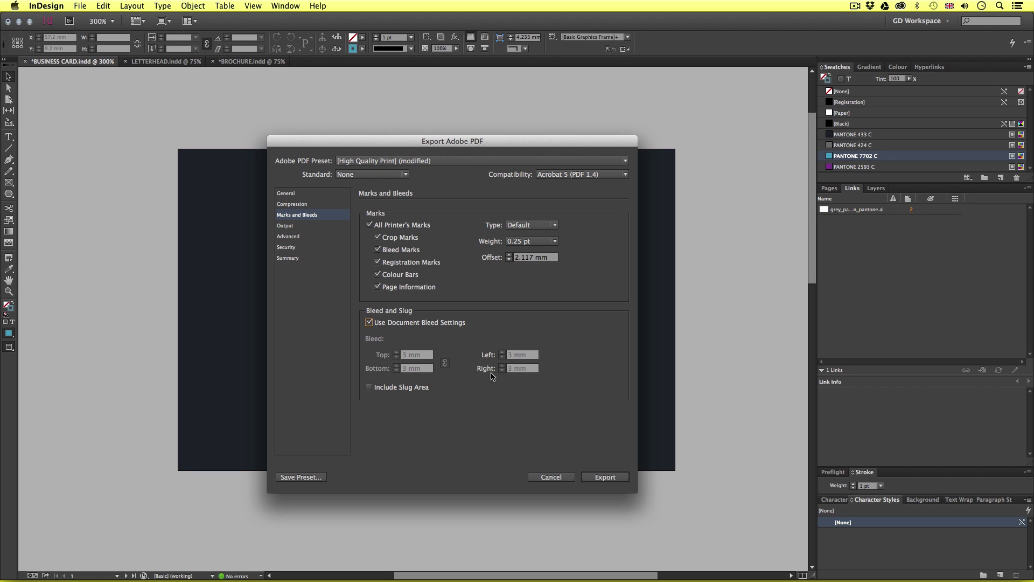
# Export the business card PDF and examine its back and front pages using the page thumbnails in Acrobat.
pyautogui.click(604, 478)
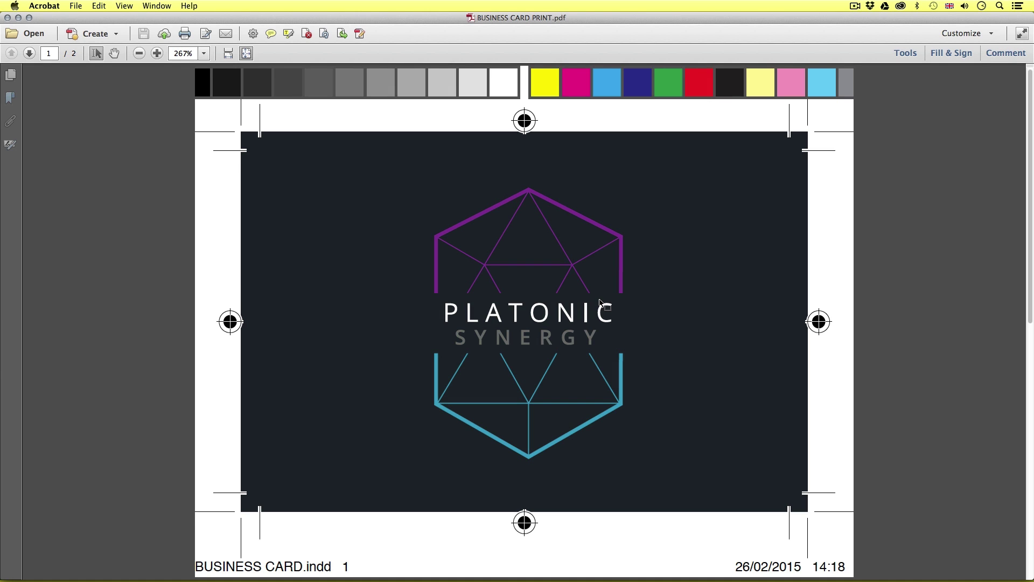
pyautogui.click(10, 74)
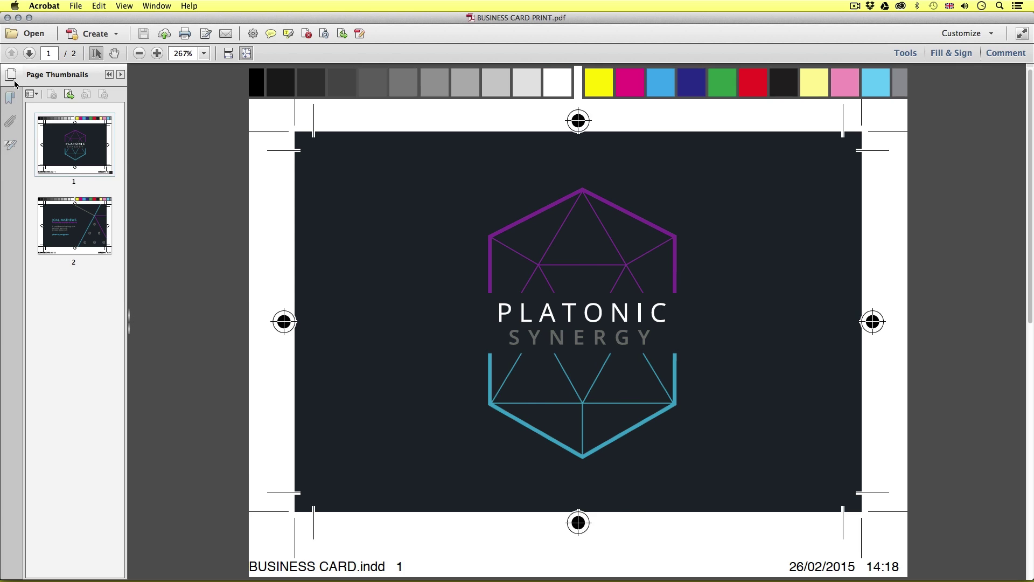
pyautogui.click(89, 225)
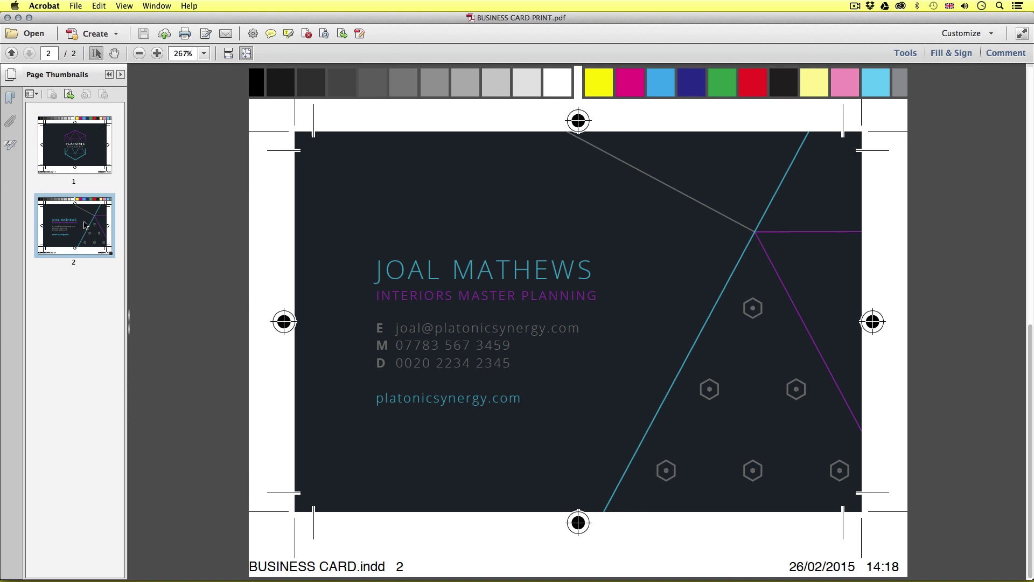
pyautogui.click(80, 151)
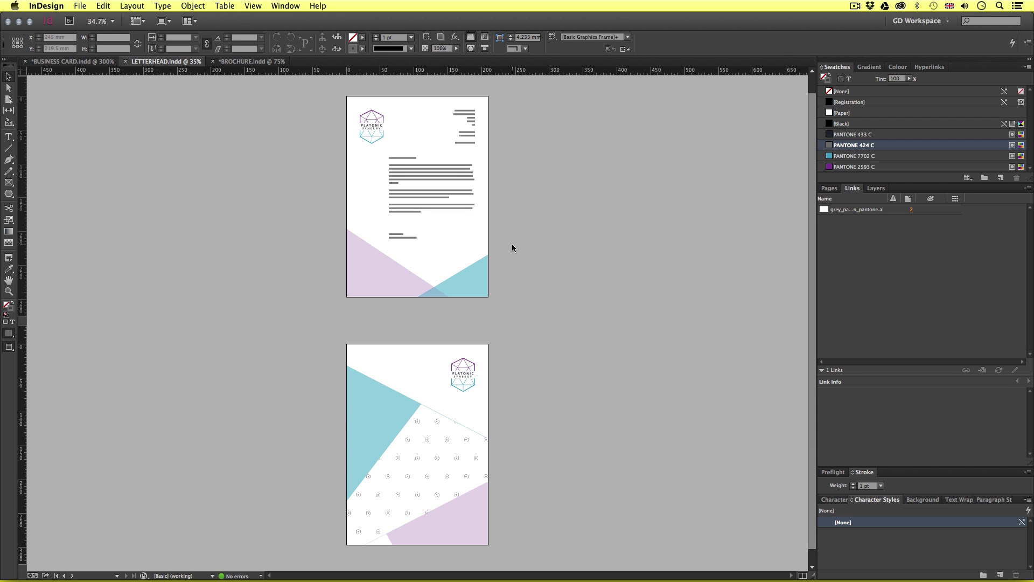
# In InDesign's LETTERHEAD.indd, check the placeholder letter text on the first page and hide its COPY GUIDE layer.
pyautogui.press('z')
pyautogui.click(456, 245)
pyautogui.click(455, 248)
pyautogui.hscroll(-2, 439, 264)
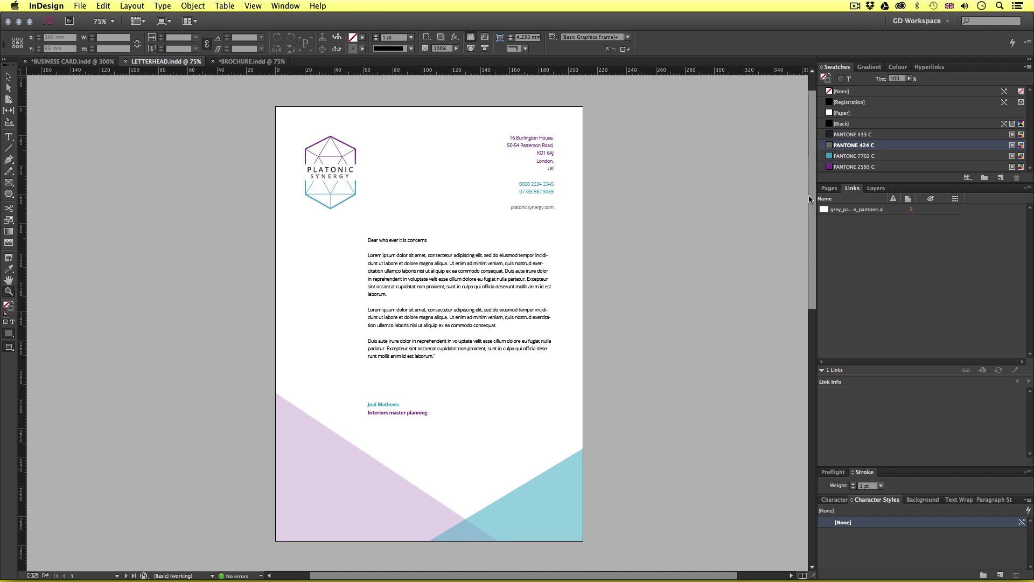
pyautogui.moveTo(810, 215)
pyautogui.mouseDown()
pyautogui.moveTo(809, 441)
pyautogui.moveTo(823, 199)
pyautogui.moveTo(804, 203)
pyautogui.mouseUp()
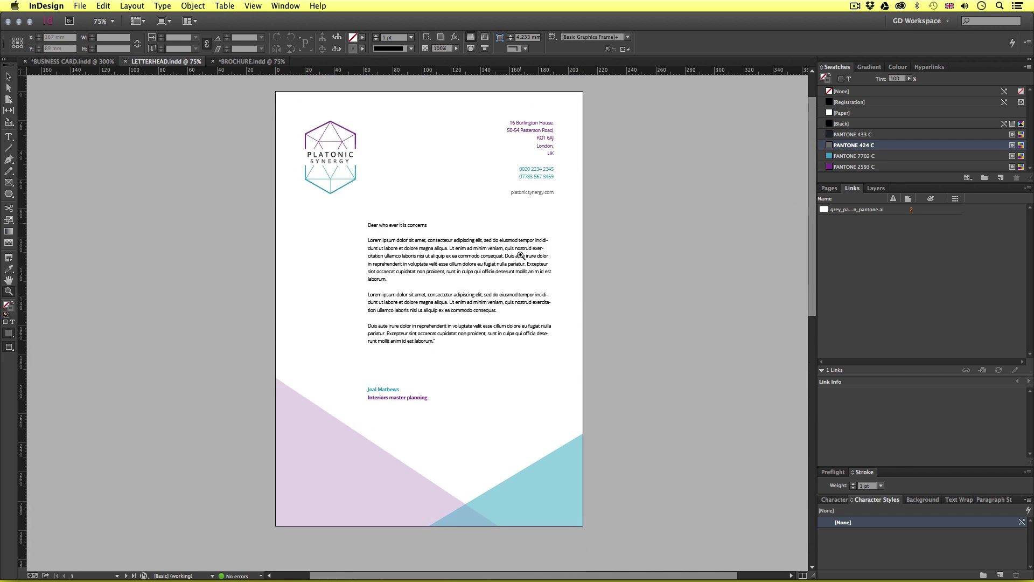
pyautogui.click(414, 276)
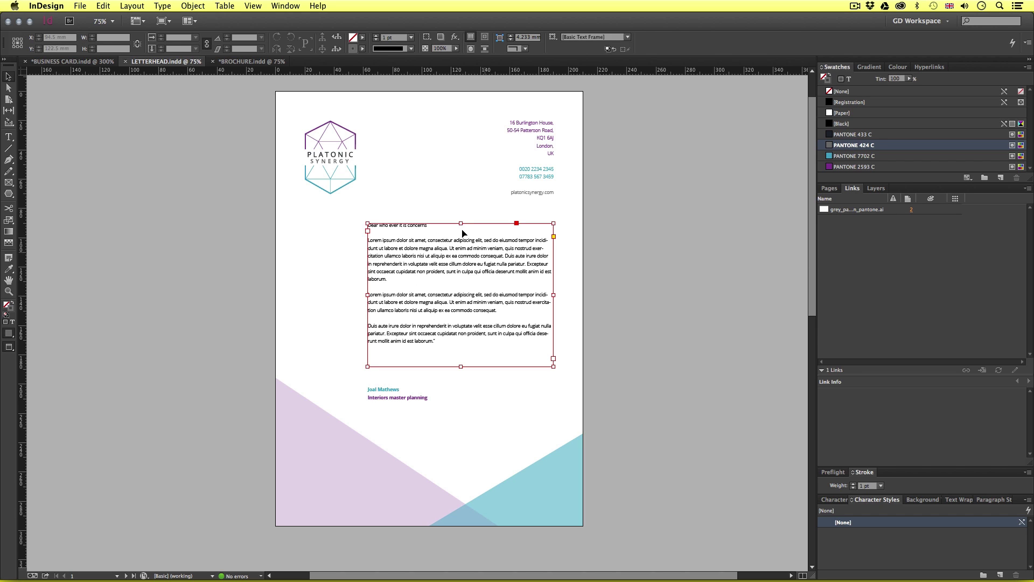
pyautogui.click(637, 262)
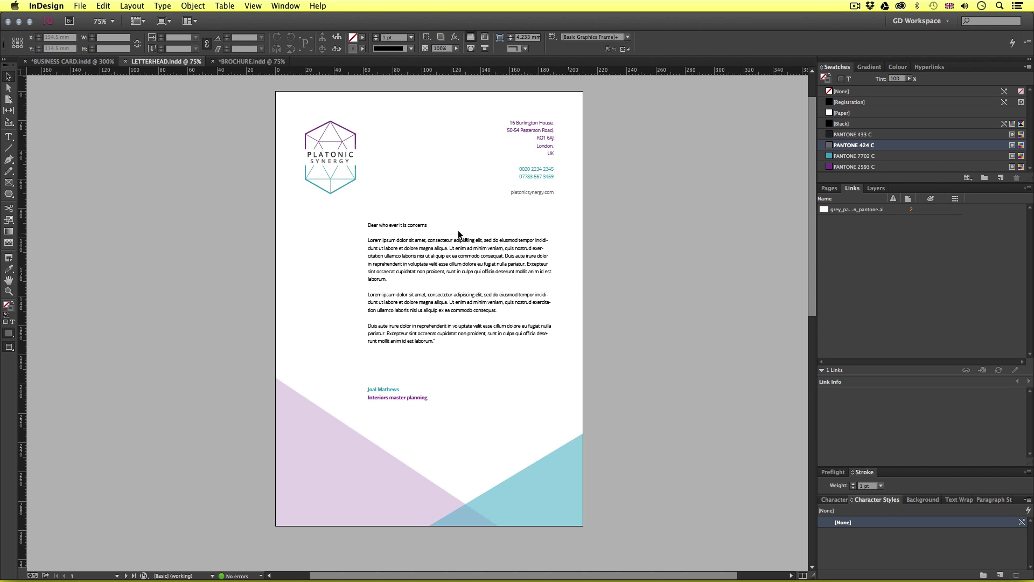
pyautogui.click(876, 188)
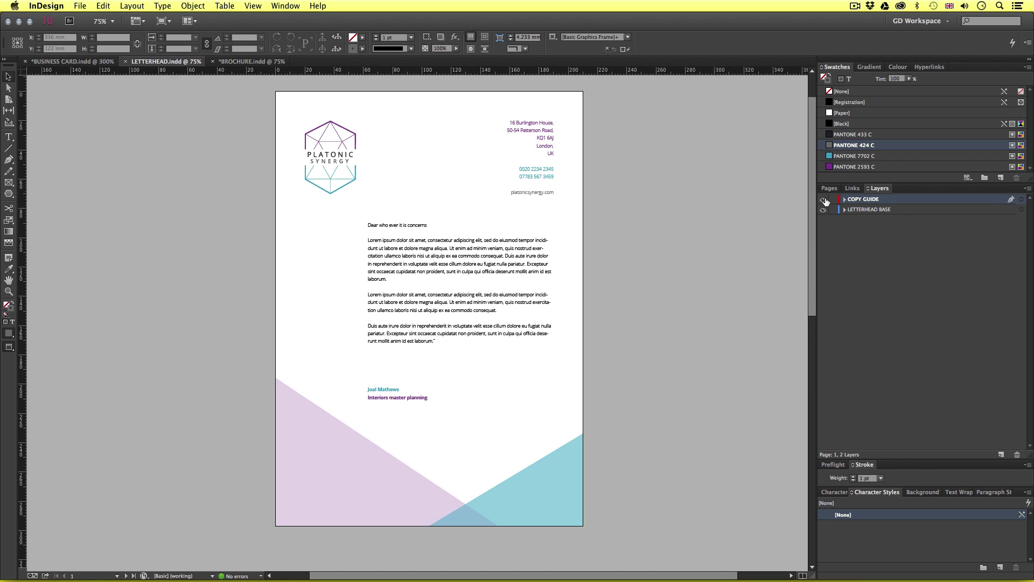
pyautogui.click(824, 200)
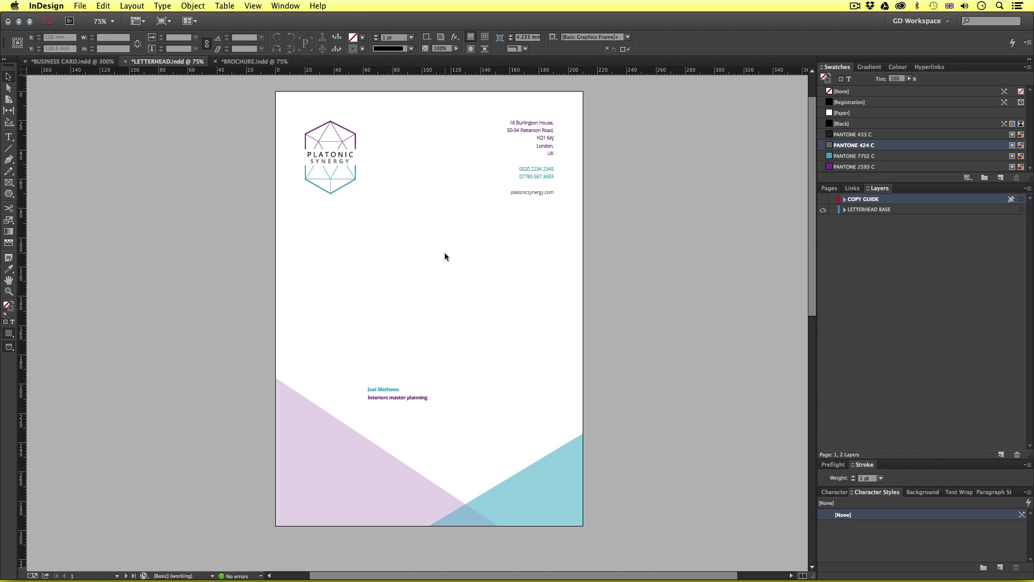
# Start exporting the letterhead and choose the 05 - PDF EXPORT folder inside 05 - MY PROJECT as the destination.
pyautogui.click(80, 6)
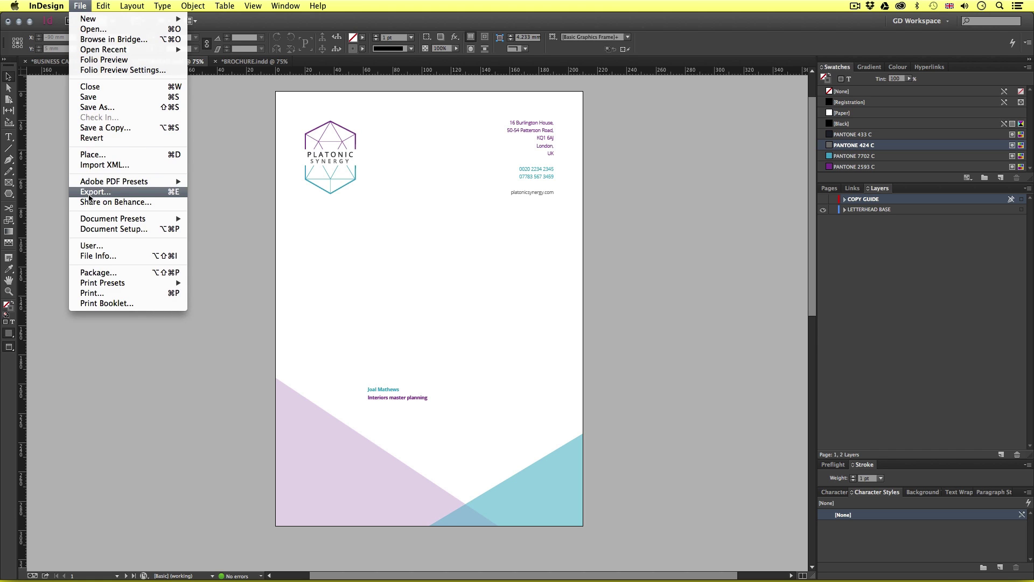
pyautogui.click(108, 194)
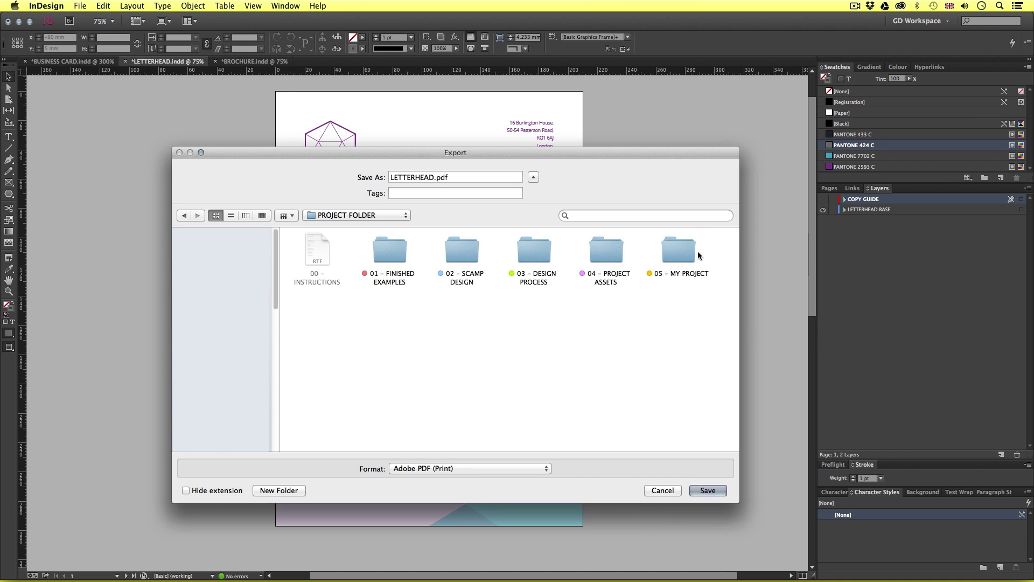
pyautogui.click(683, 252)
pyautogui.doubleClick(683, 251)
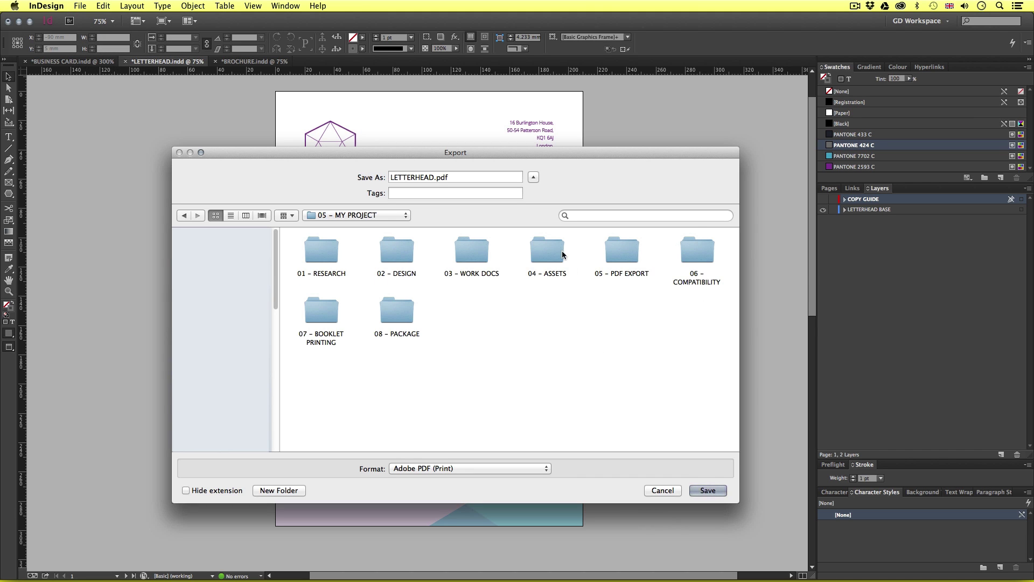
pyautogui.click(613, 251)
pyautogui.doubleClick(614, 251)
# Name the export LETTERHEAD PRINT.pdf and save it in Adobe PDF (Print) format.
pyautogui.click(434, 176)
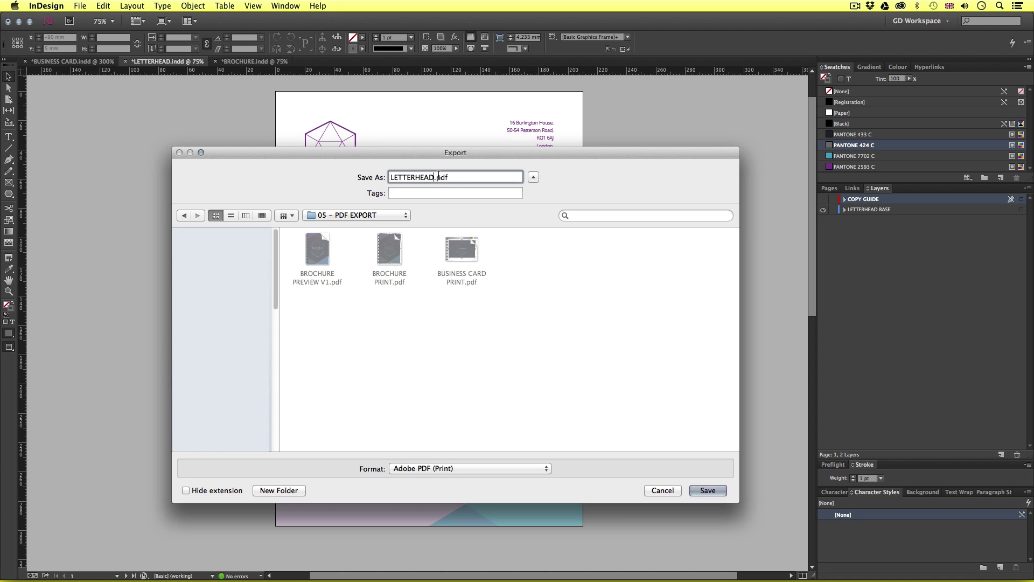
pyautogui.write('PRINT')
pyautogui.click(446, 469)
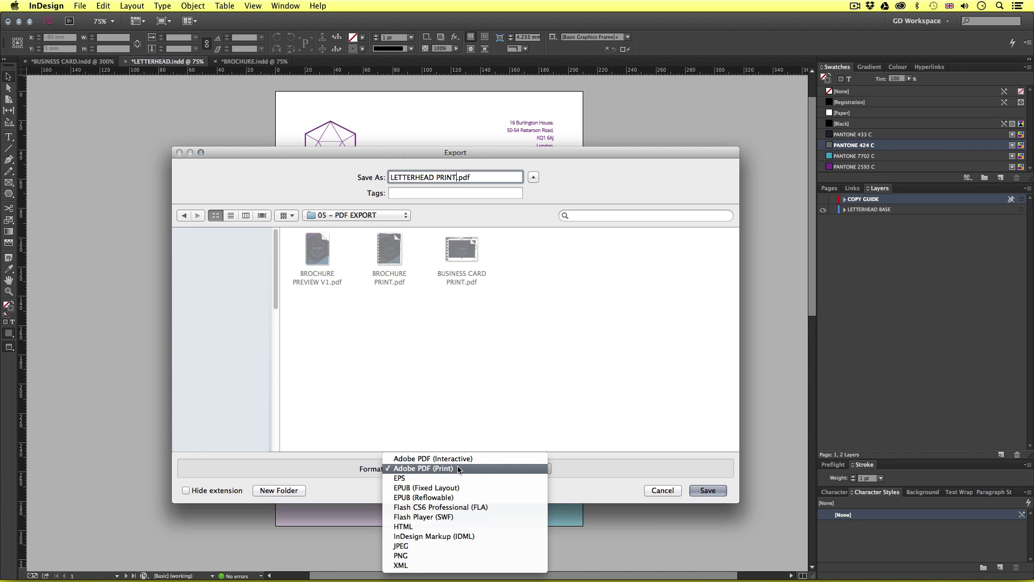
pyautogui.click(459, 469)
pyautogui.click(699, 491)
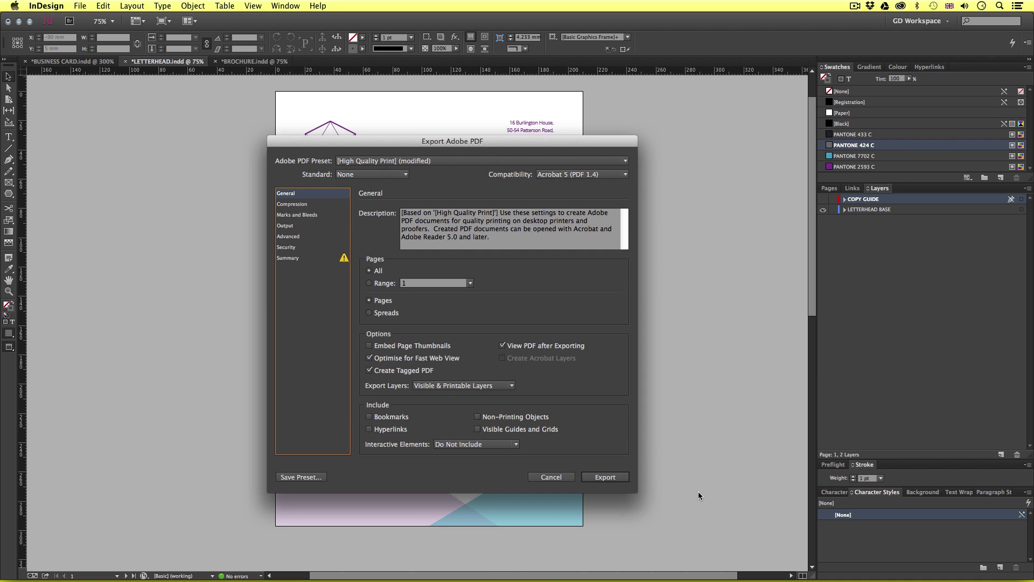
# Apply the High Quality Print preset to the letterhead PDF, with all printer's marks and the document bleed settings.
pyautogui.click(427, 162)
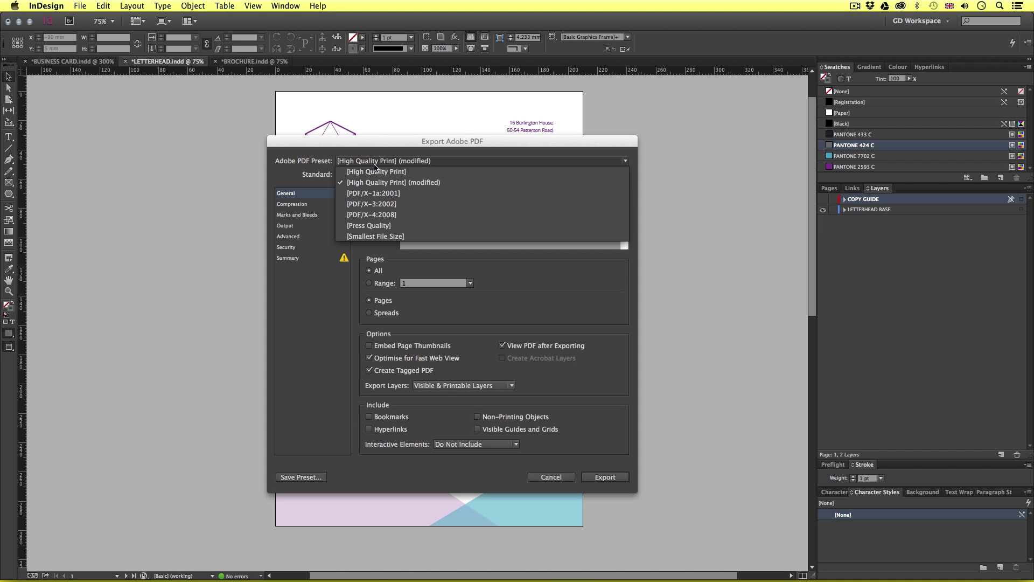
pyautogui.click(385, 175)
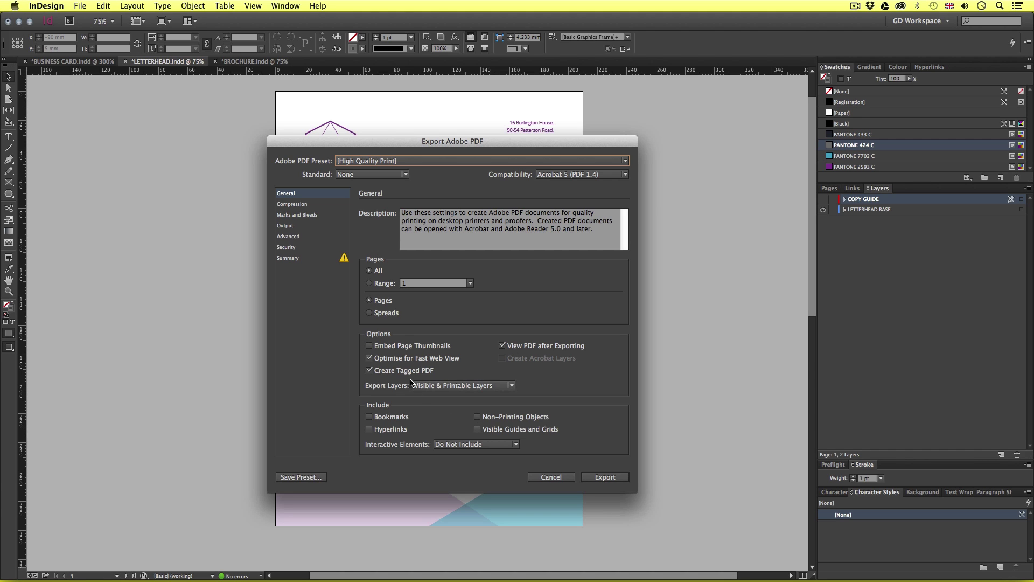
pyautogui.click(317, 215)
pyautogui.click(369, 225)
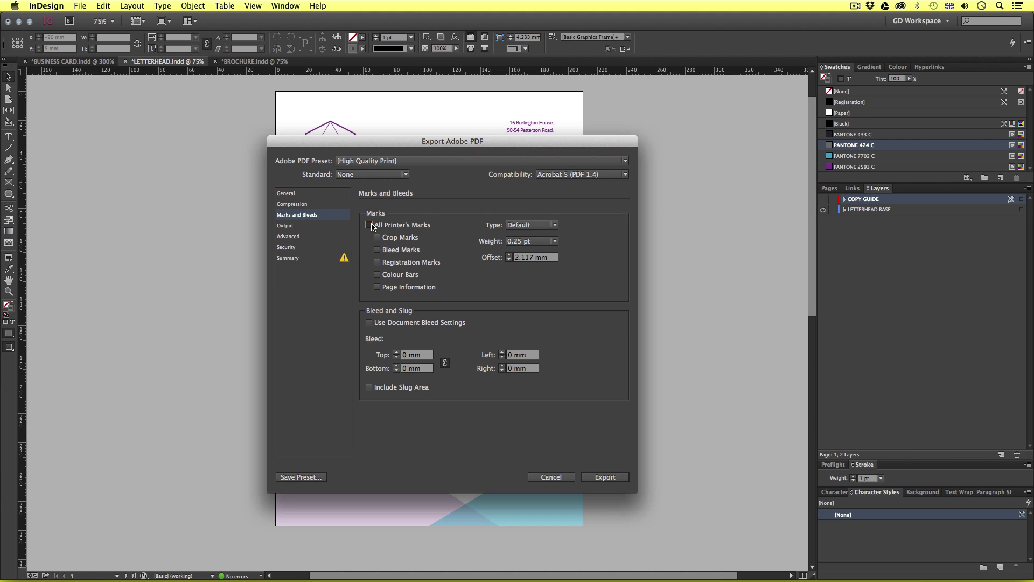
pyautogui.click(370, 323)
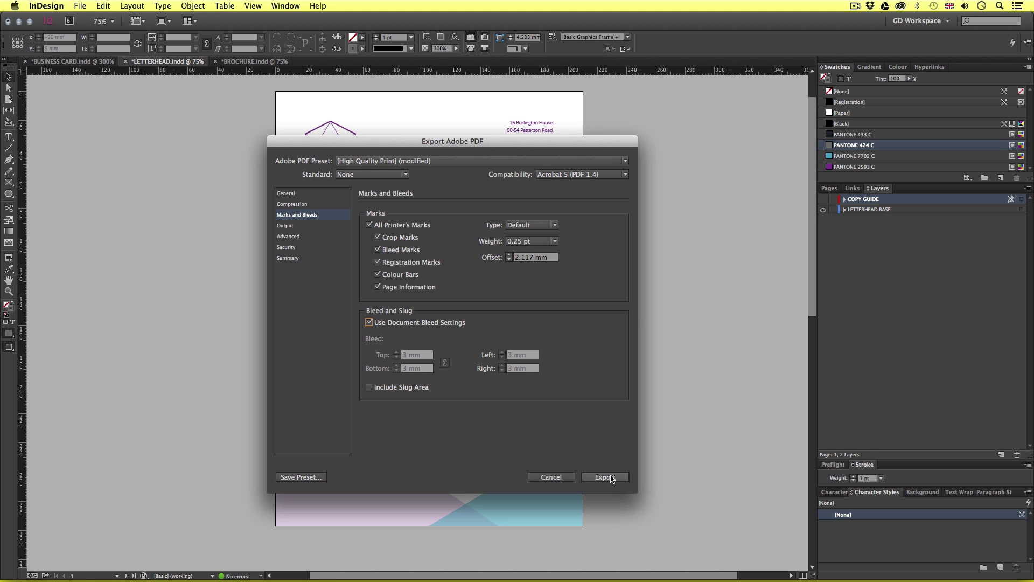
# Export the letterhead PDF and examine its second and first pages using the page thumbnails in Acrobat.
pyautogui.click(604, 477)
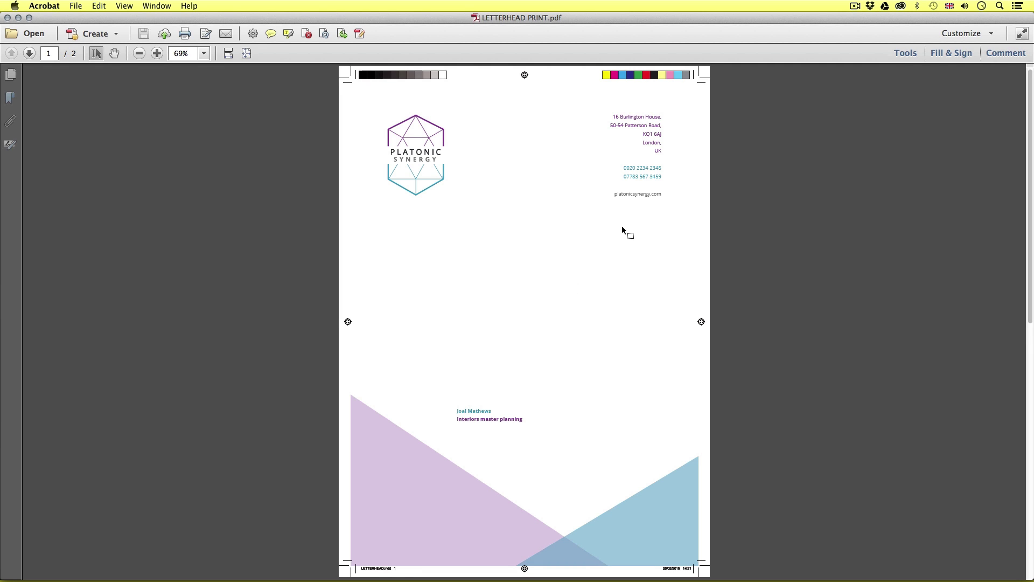
pyautogui.click(10, 74)
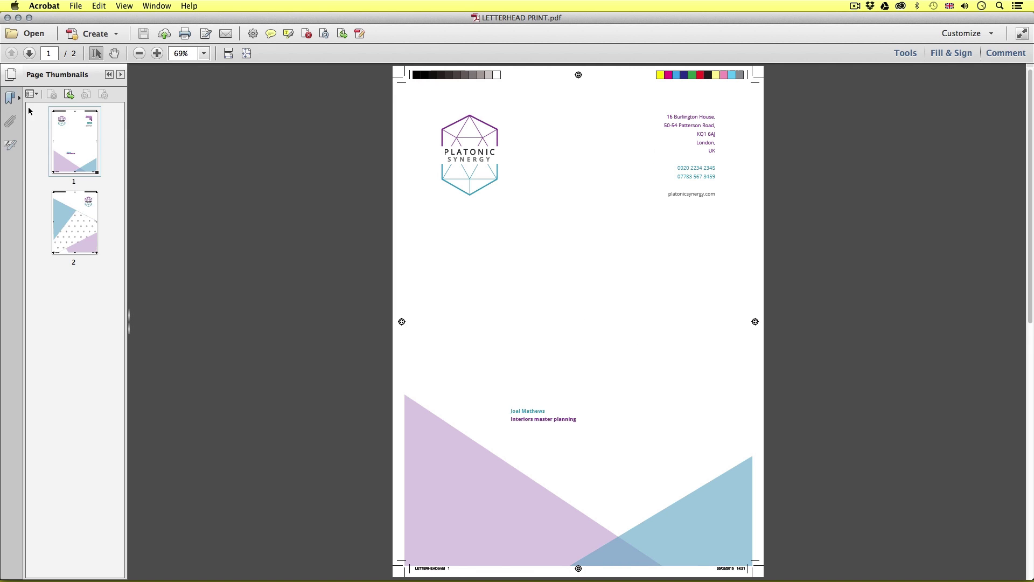
pyautogui.click(74, 229)
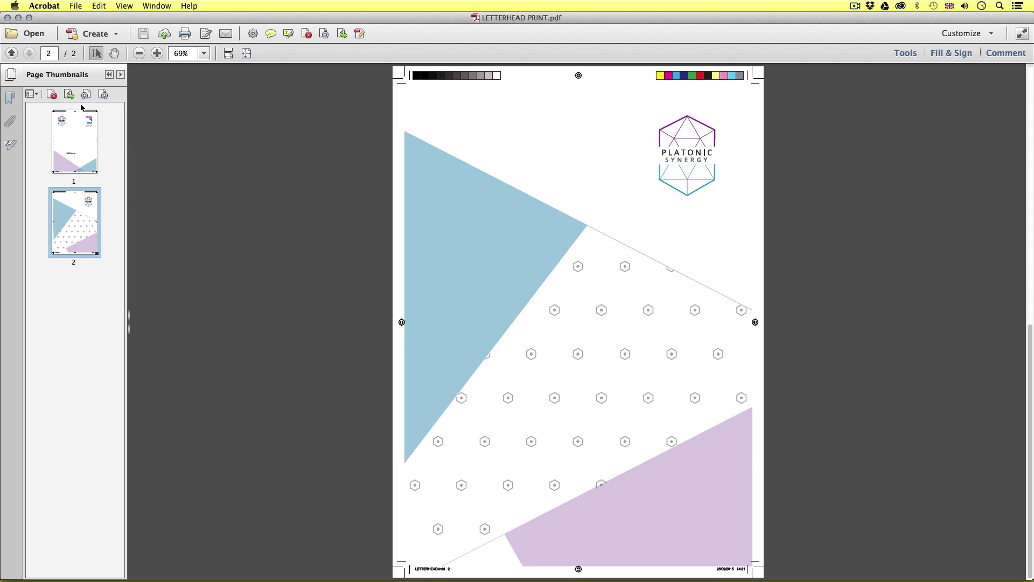
pyautogui.click(82, 139)
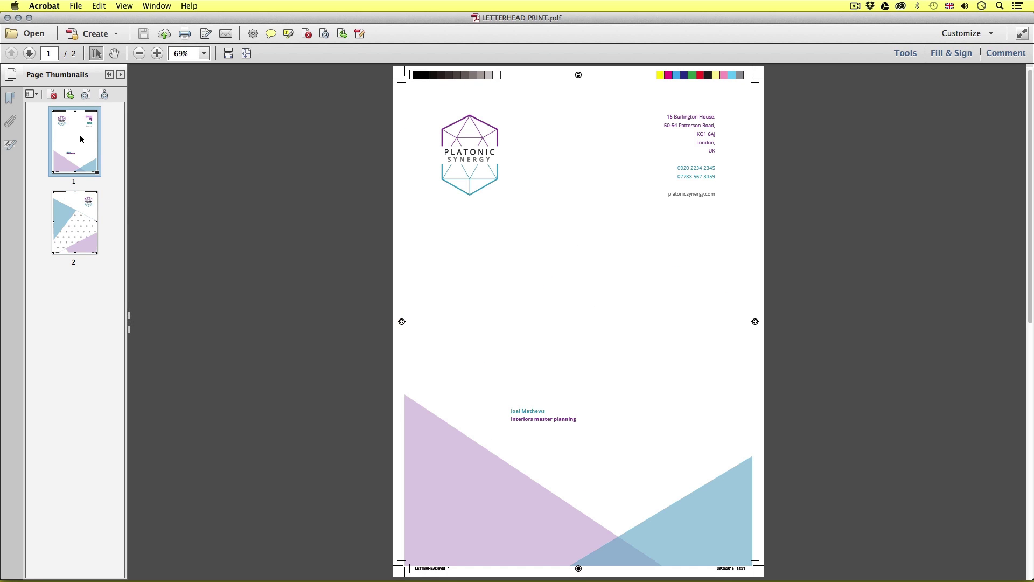